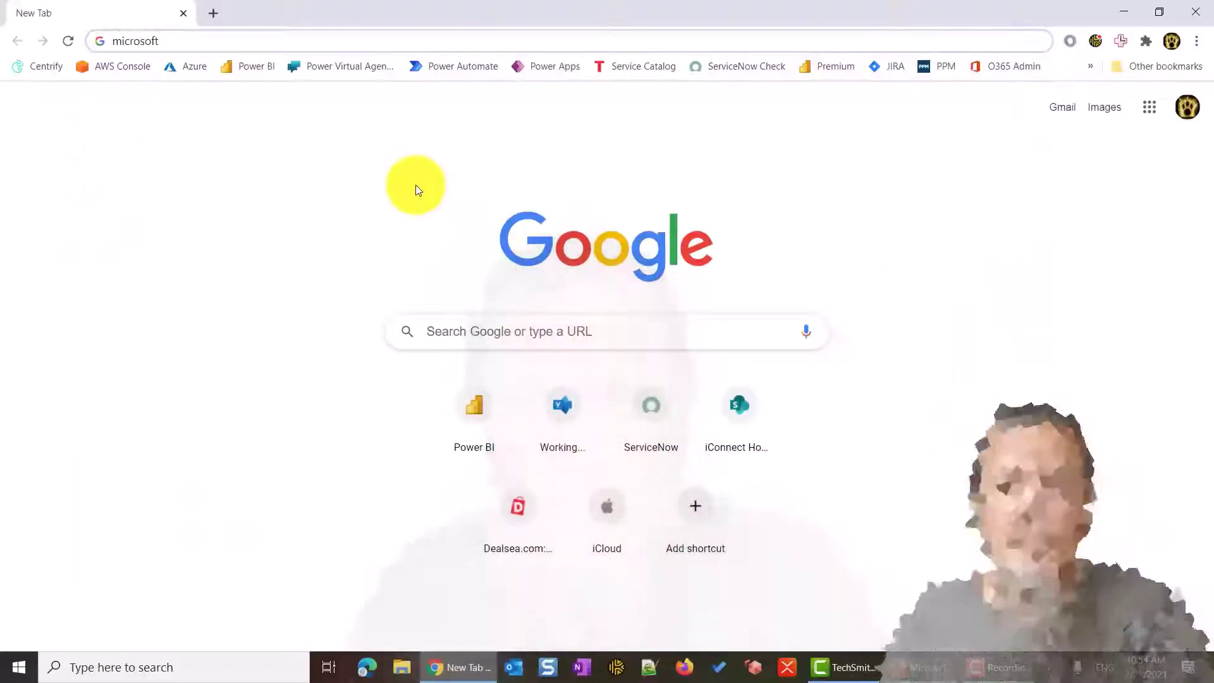
Search the web for "microsoft forms", open the forms.office.com result and go to the My groups list on the Forms home page
{"action": "type", "text": "for"}
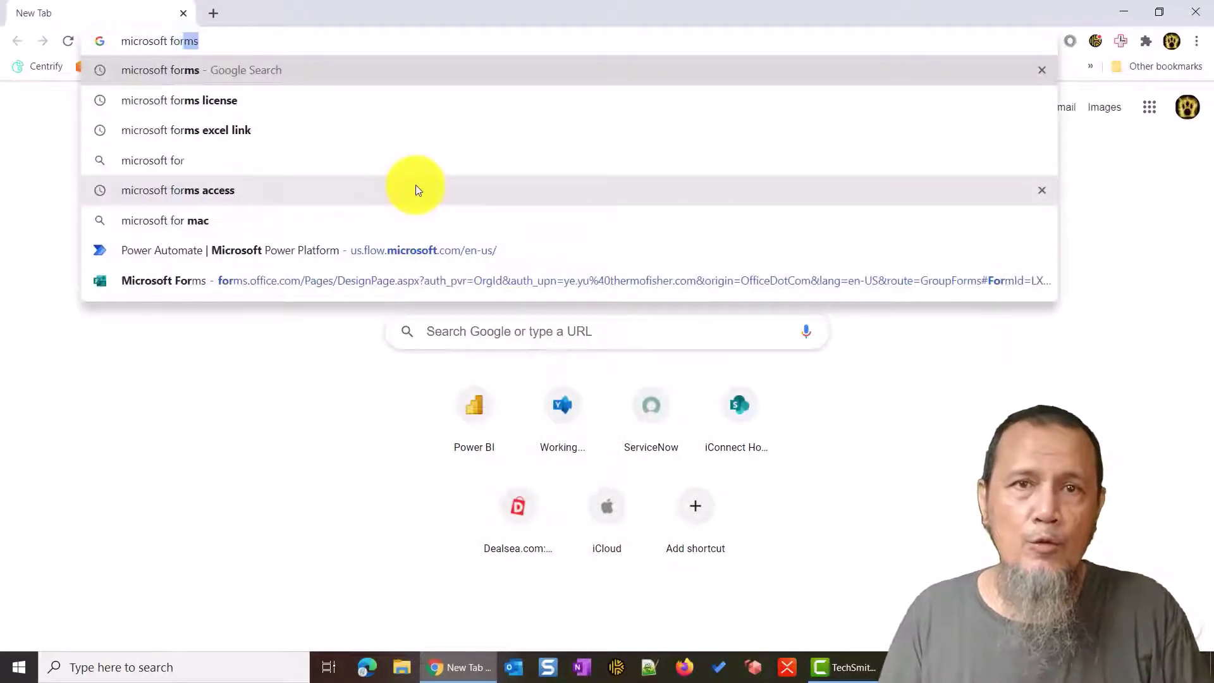
{"action": "type", "text": "ms"}
{"action": "key", "text": "Return"}
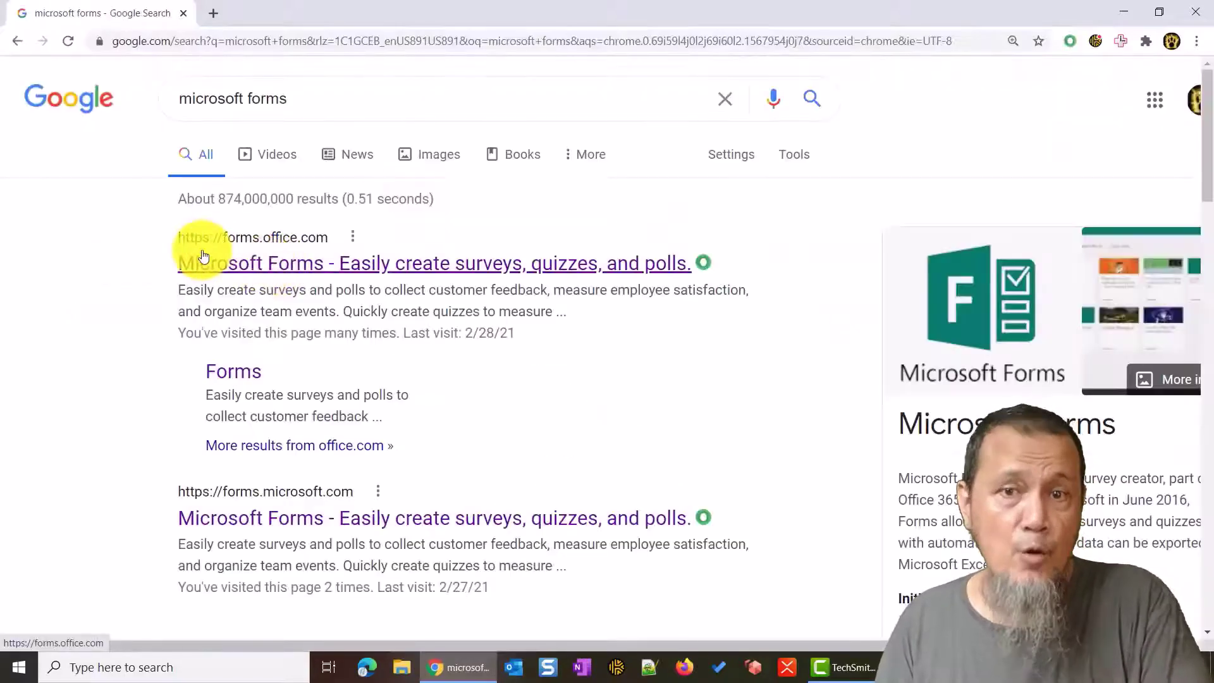
{"action": "left_click", "coordinate": [234, 270]}
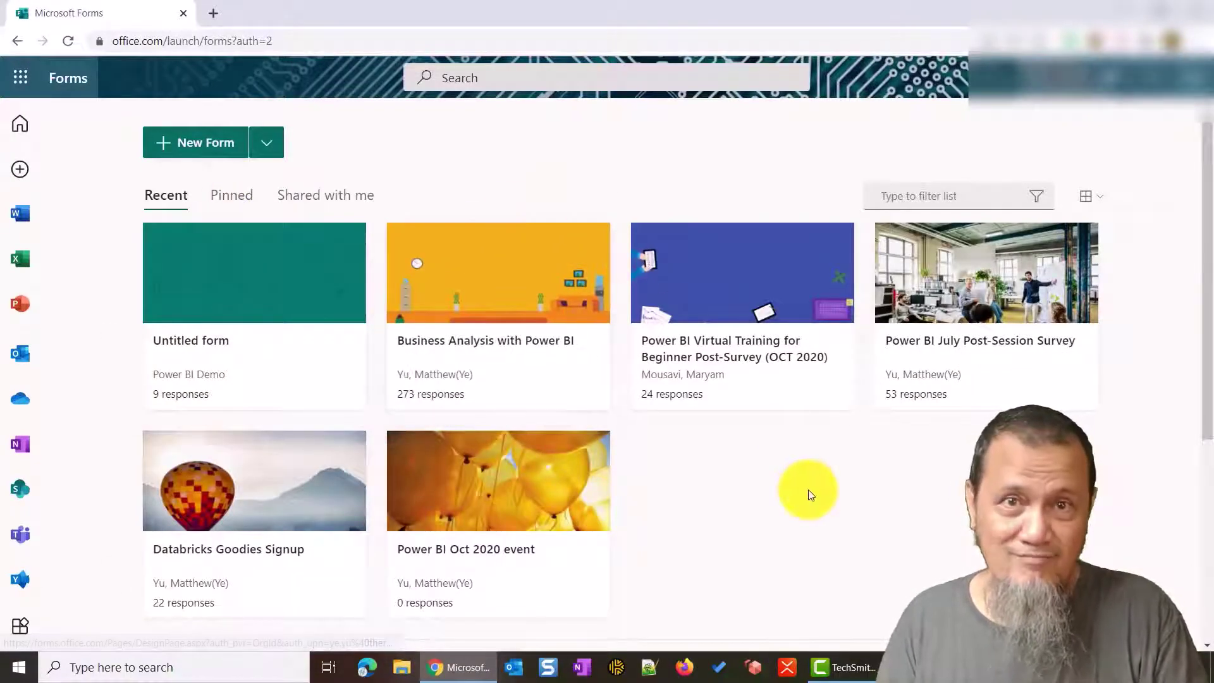
{"action": "scroll", "coordinate": [809, 490], "scroll_direction": "down", "scroll_amount": 1}
{"action": "scroll", "coordinate": [809, 489], "scroll_direction": "down", "scroll_amount": 2}
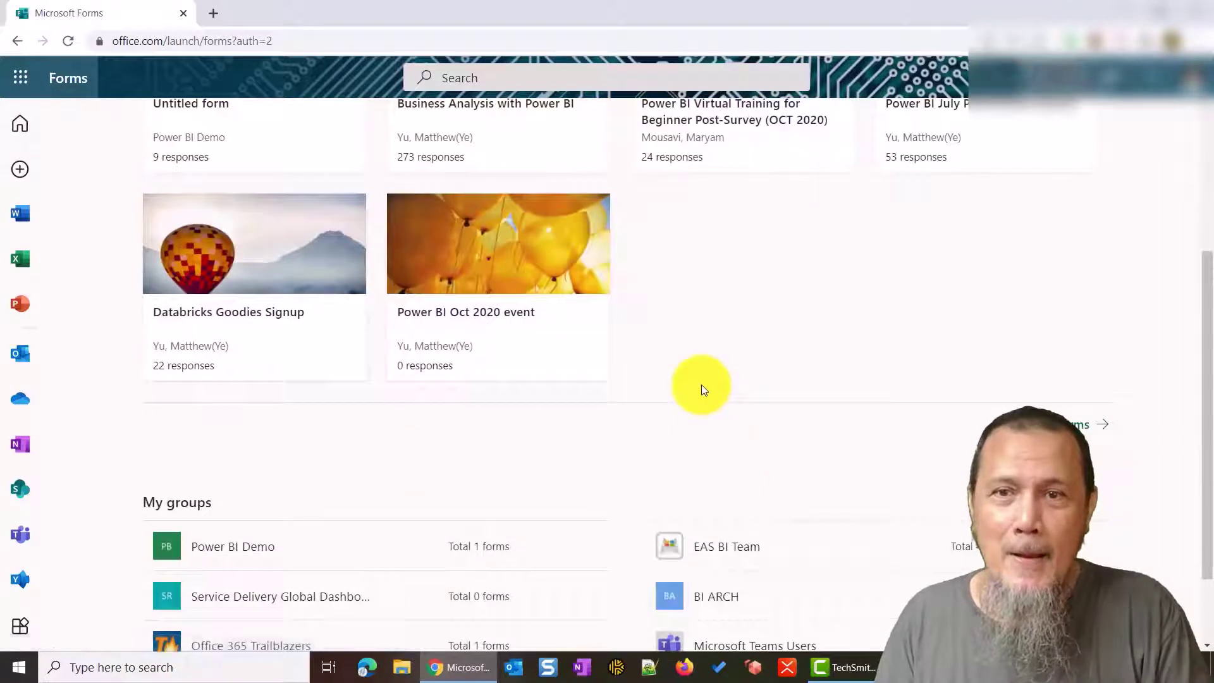
{"action": "key", "text": "ctrl+minus"}
{"action": "scroll", "coordinate": [701, 384], "scroll_direction": "up", "scroll_amount": 2}
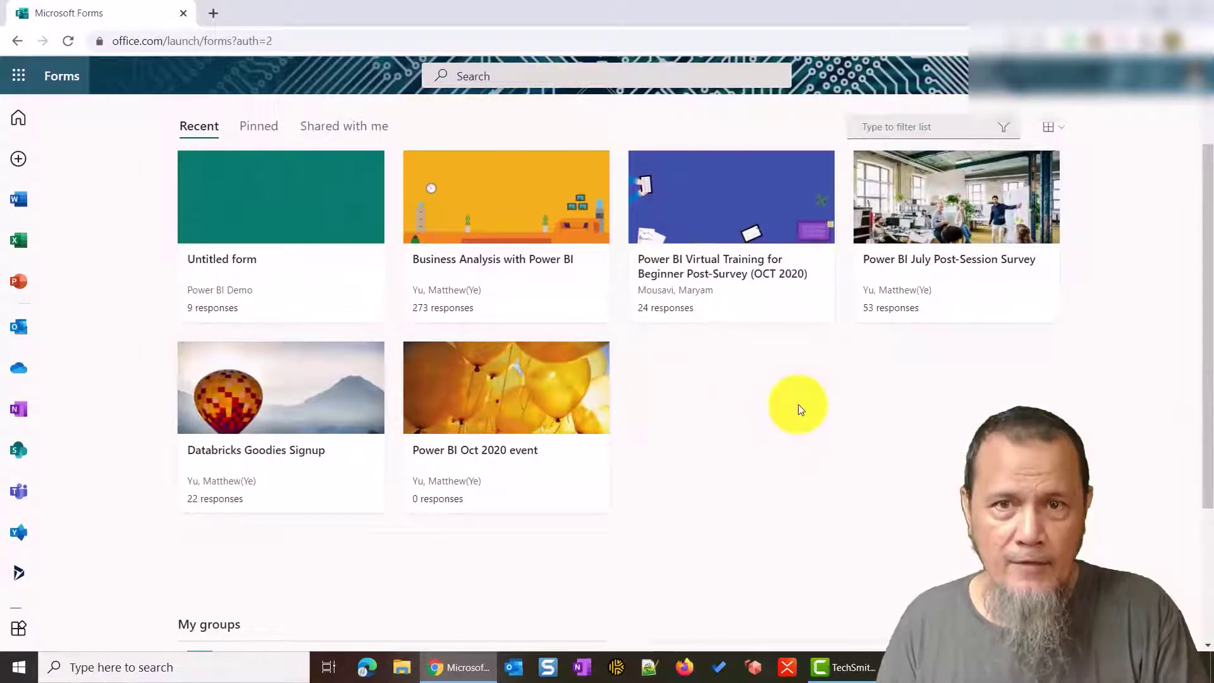
{"action": "scroll", "coordinate": [798, 408], "scroll_direction": "down", "scroll_amount": 3}
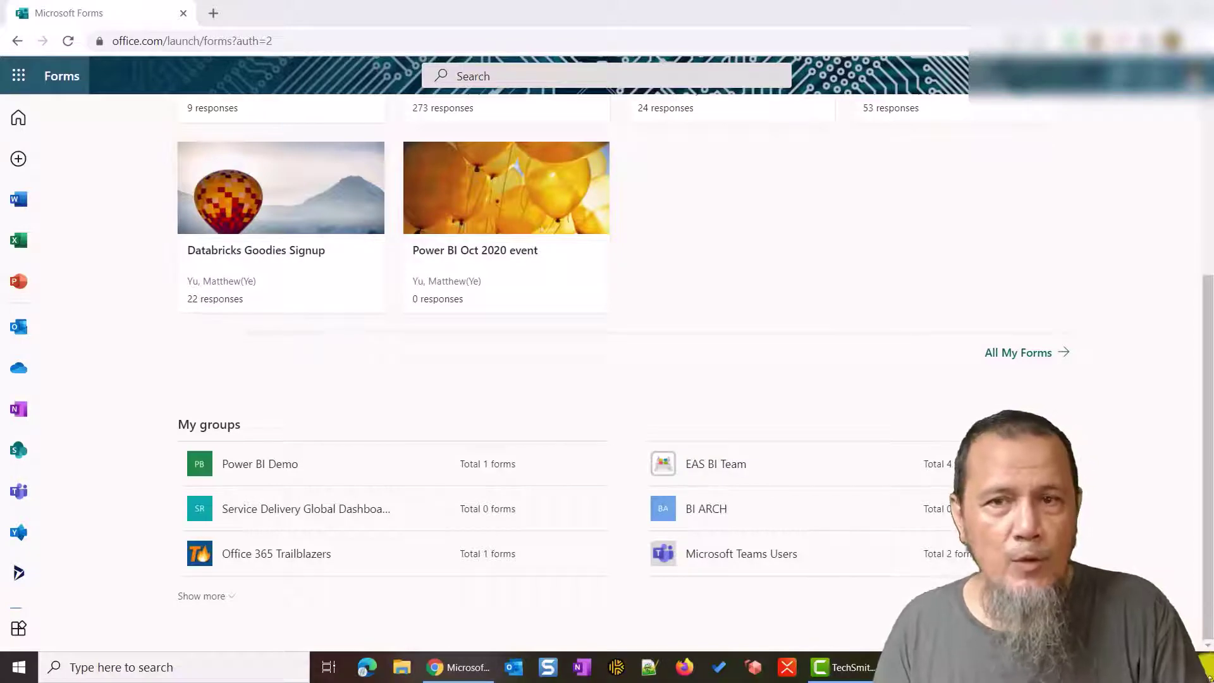
Switch to Outlook and create a group named "Power BI Forms Demo Group" with default settings, skipping adding members
{"action": "left_click", "coordinate": [23, 333]}
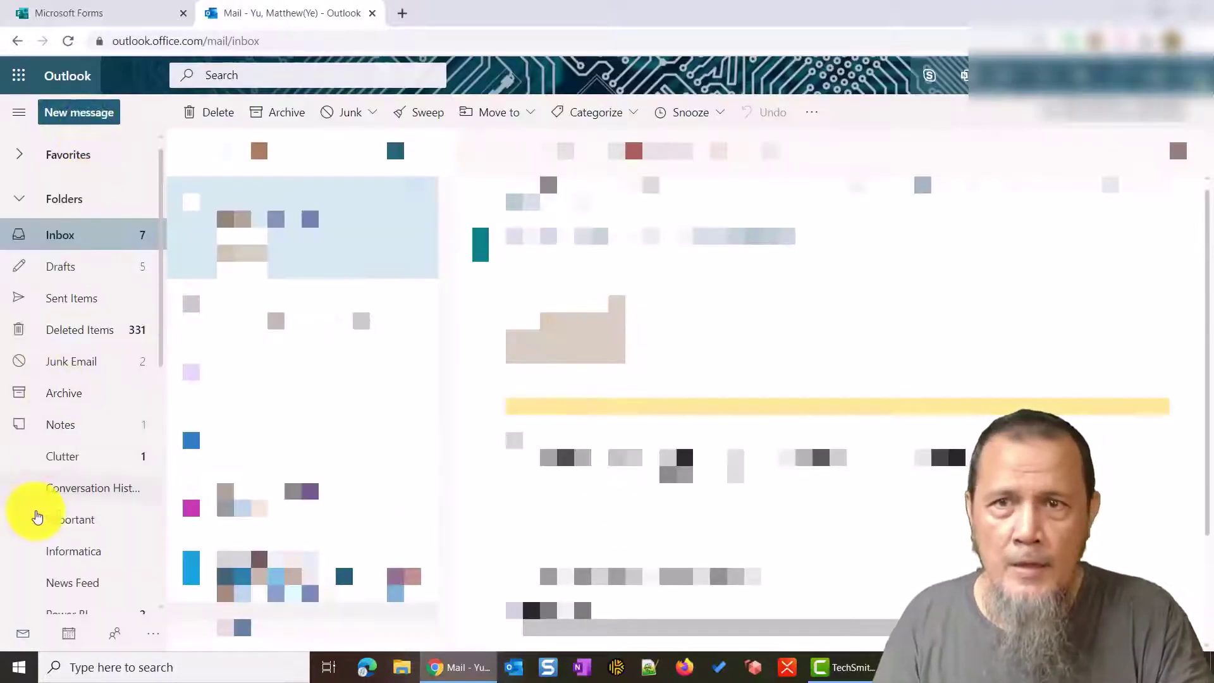
{"action": "scroll", "coordinate": [35, 516], "scroll_direction": "down", "scroll_amount": 4}
{"action": "scroll", "coordinate": [36, 517], "scroll_direction": "down", "scroll_amount": 4}
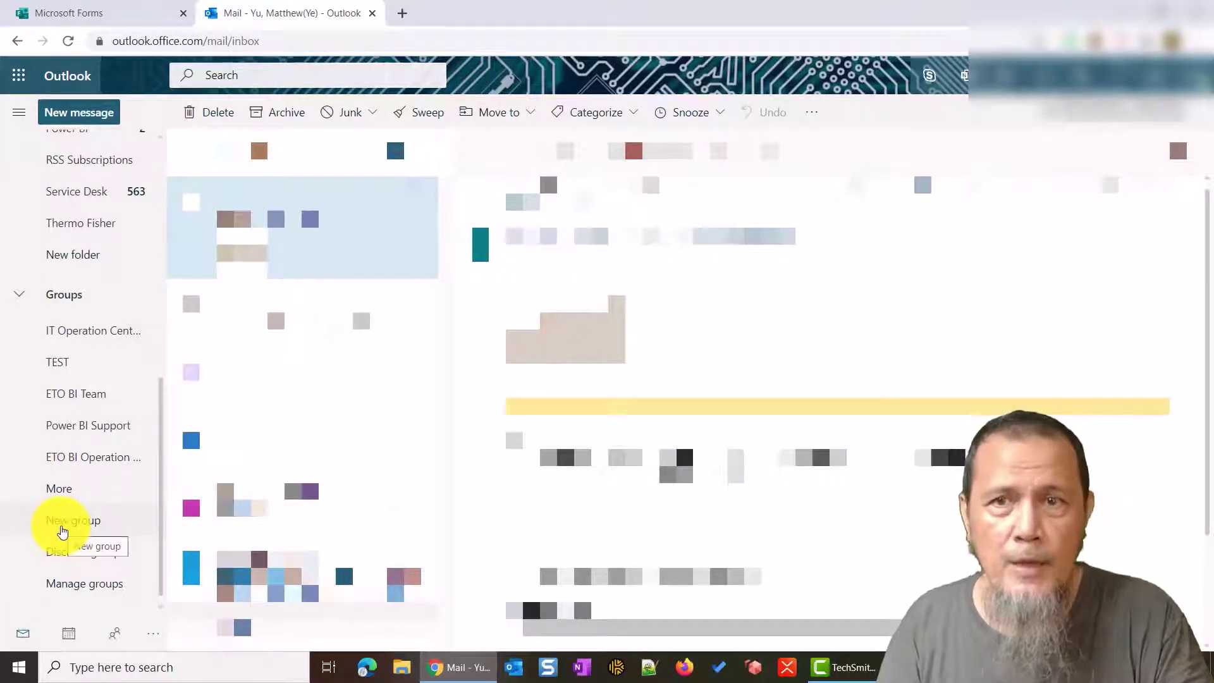
{"action": "left_click", "coordinate": [61, 528]}
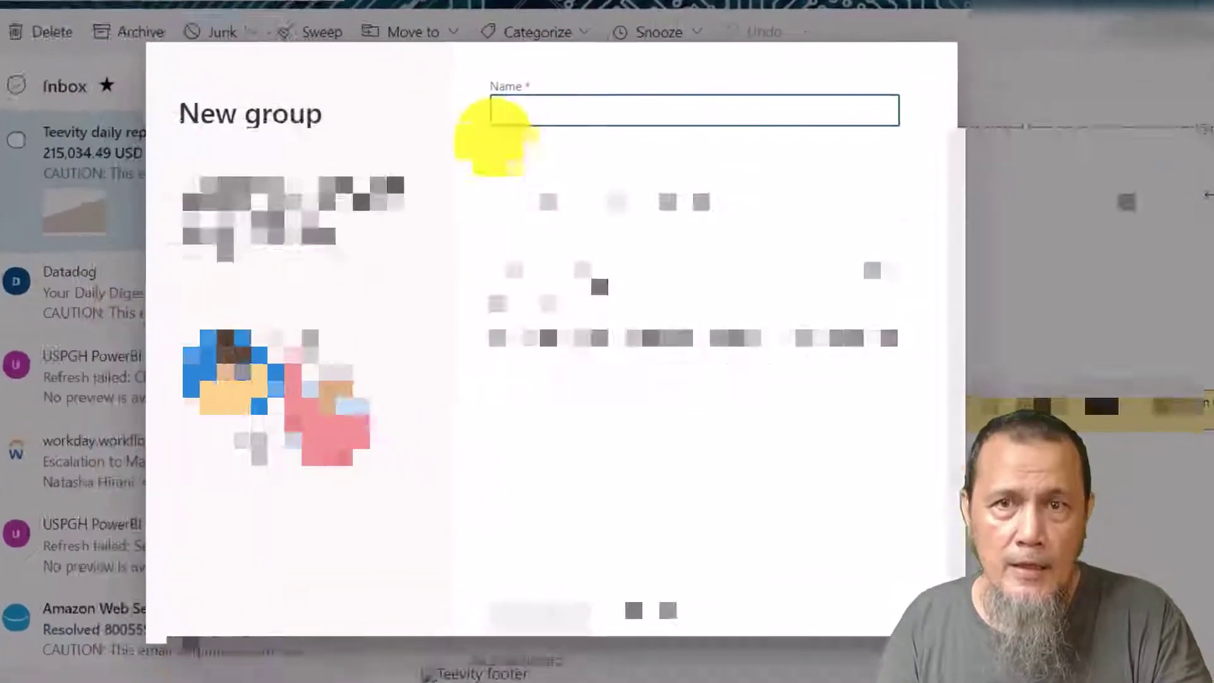
{"action": "type", "text": "Power BI Forms Demo Group"}
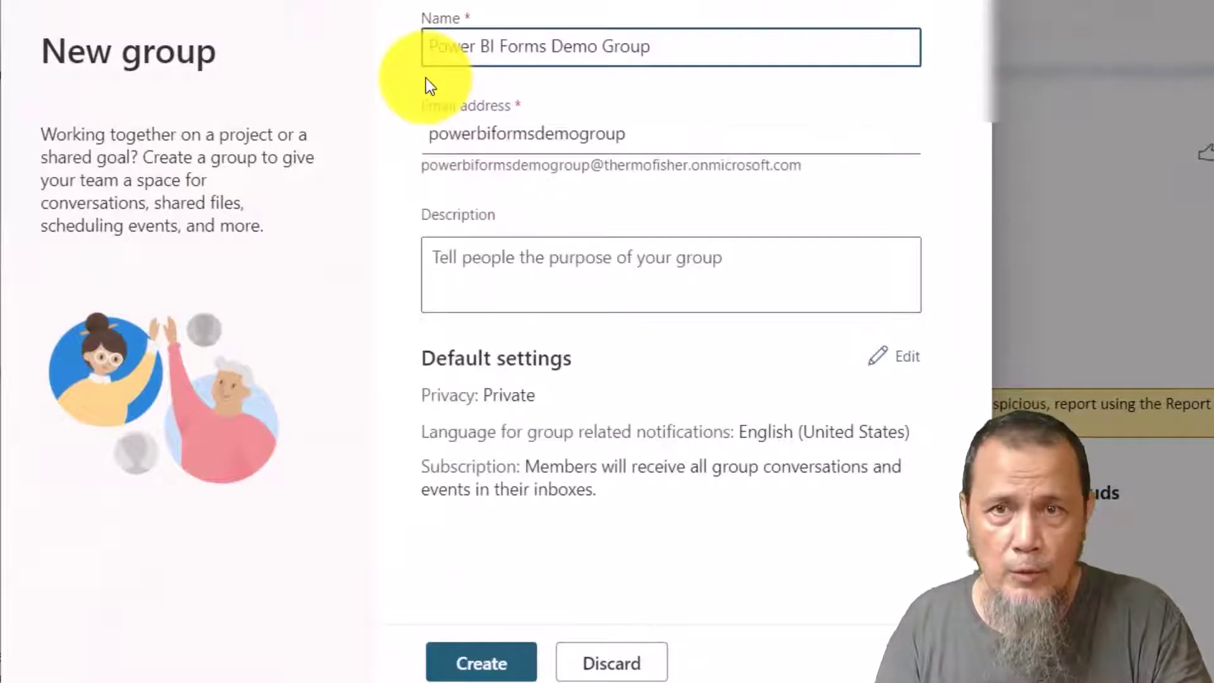
{"action": "left_click", "coordinate": [487, 674]}
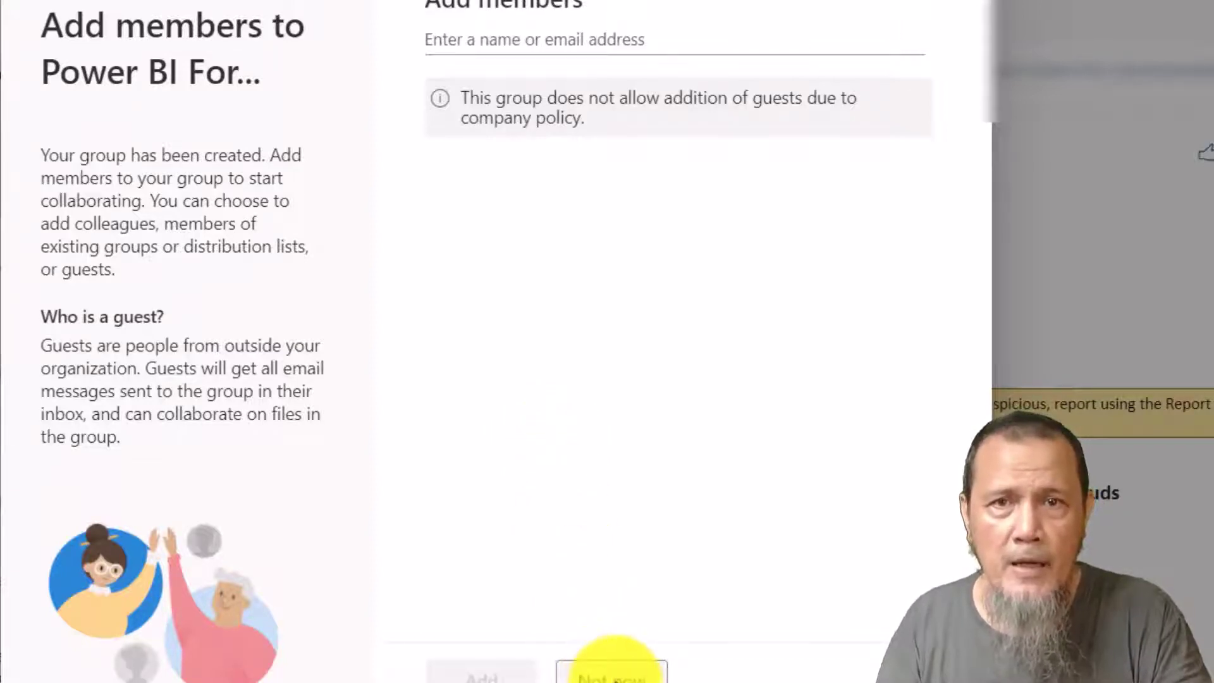
{"action": "left_click", "coordinate": [612, 675]}
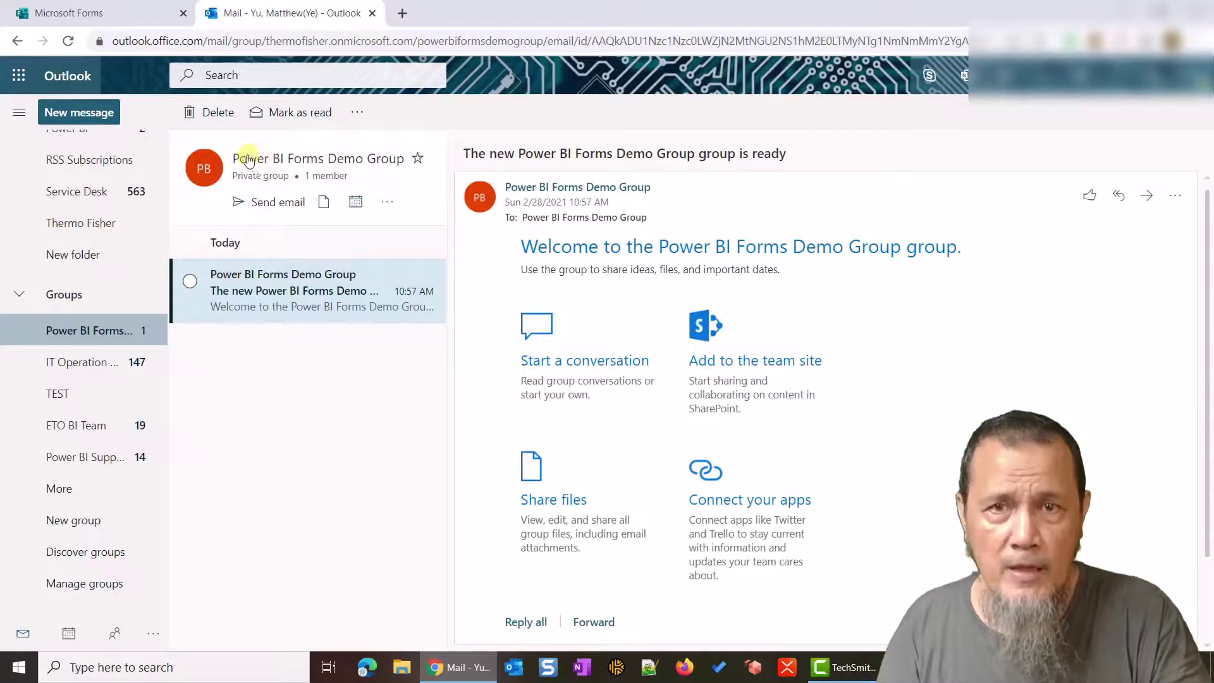
Switch back to Microsoft Forms, reload the page and open Power BI Forms Demo Group from the full My groups list
{"action": "left_click", "coordinate": [99, 13]}
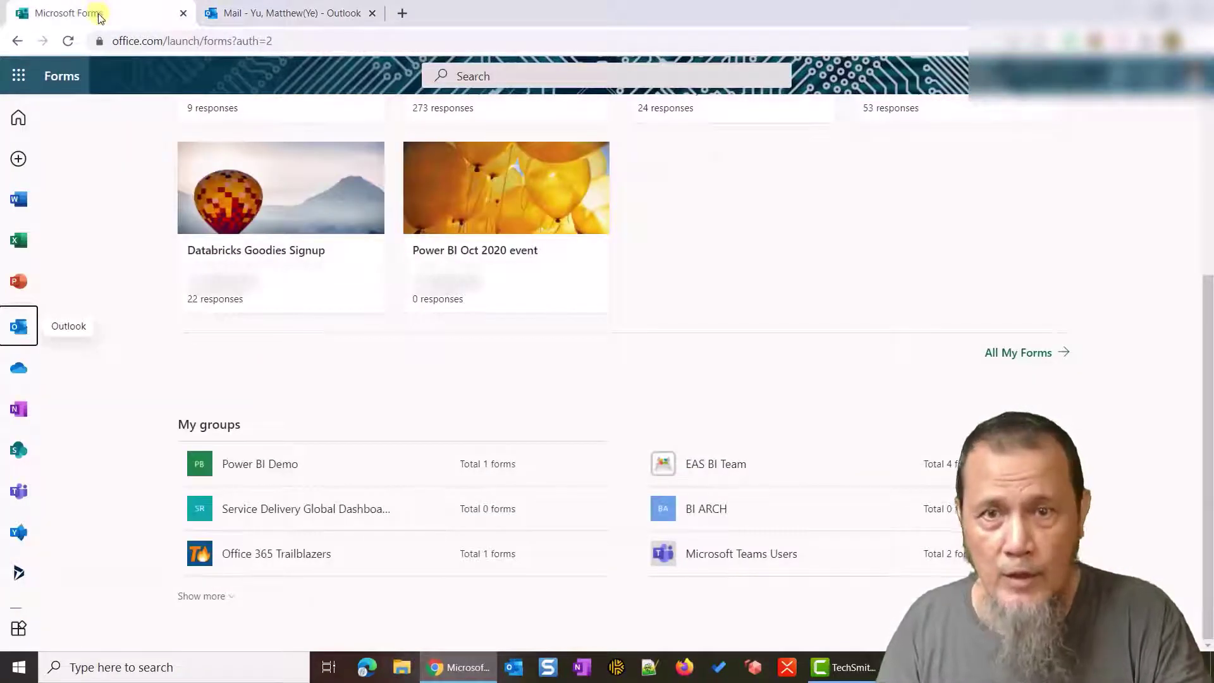
{"action": "right_click", "coordinate": [99, 15]}
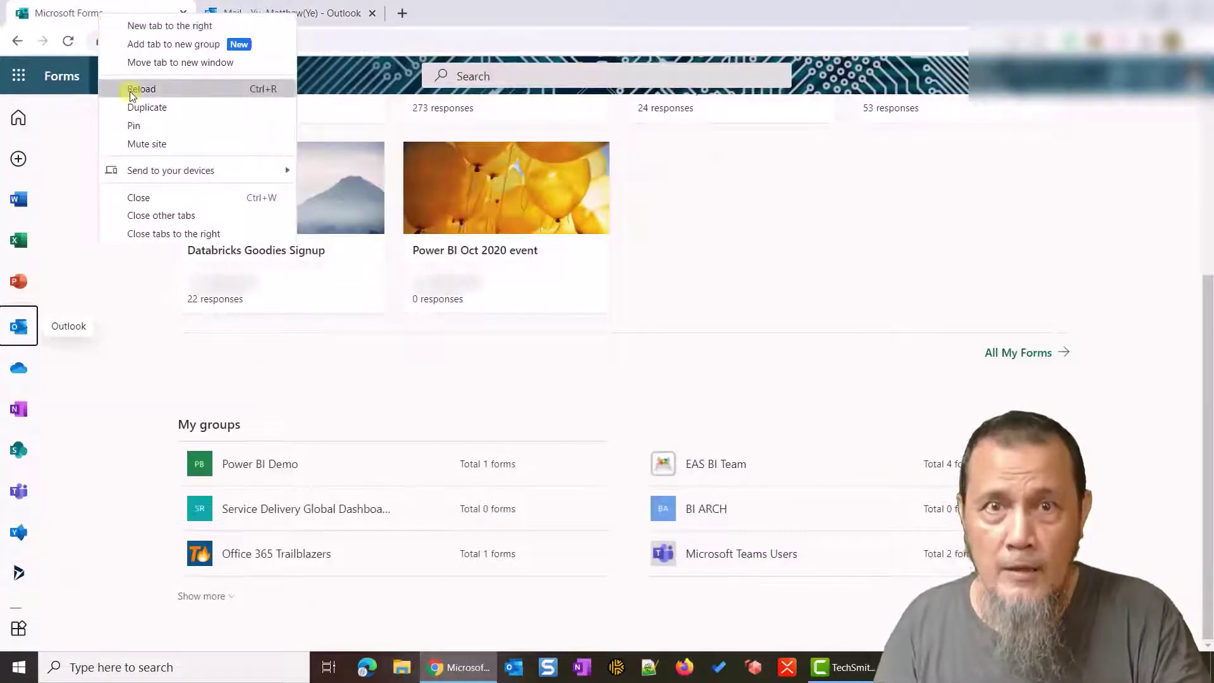
{"action": "left_click", "coordinate": [132, 94]}
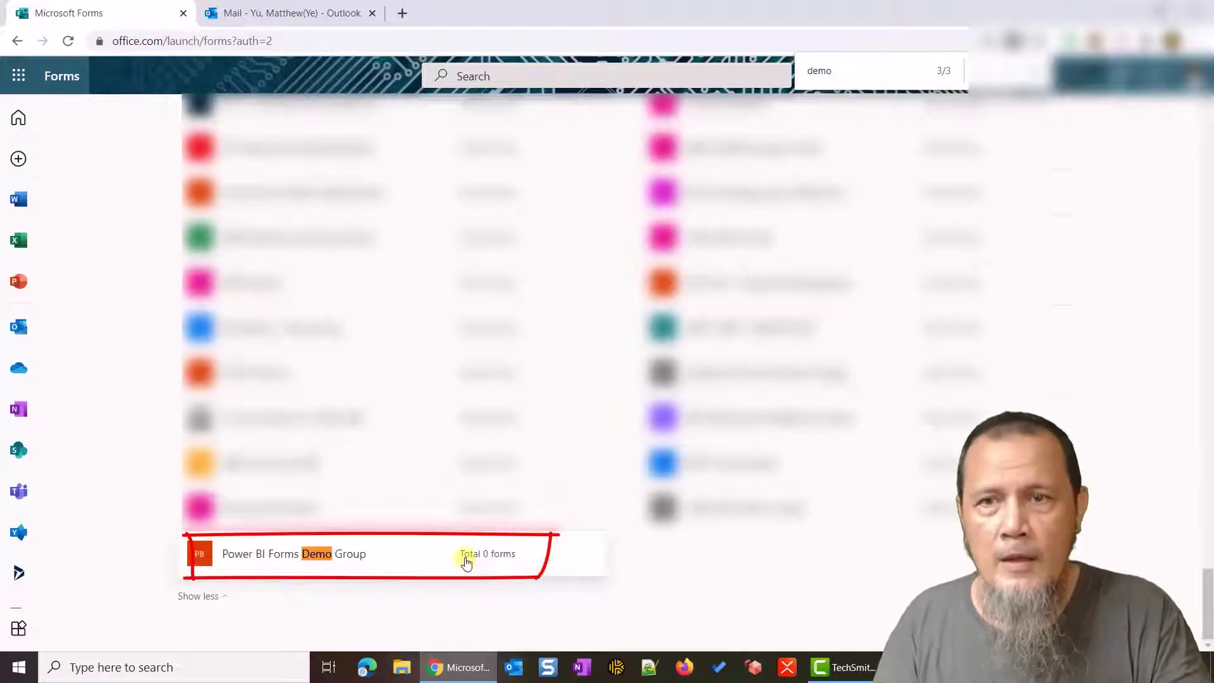
{"action": "left_click", "coordinate": [466, 562]}
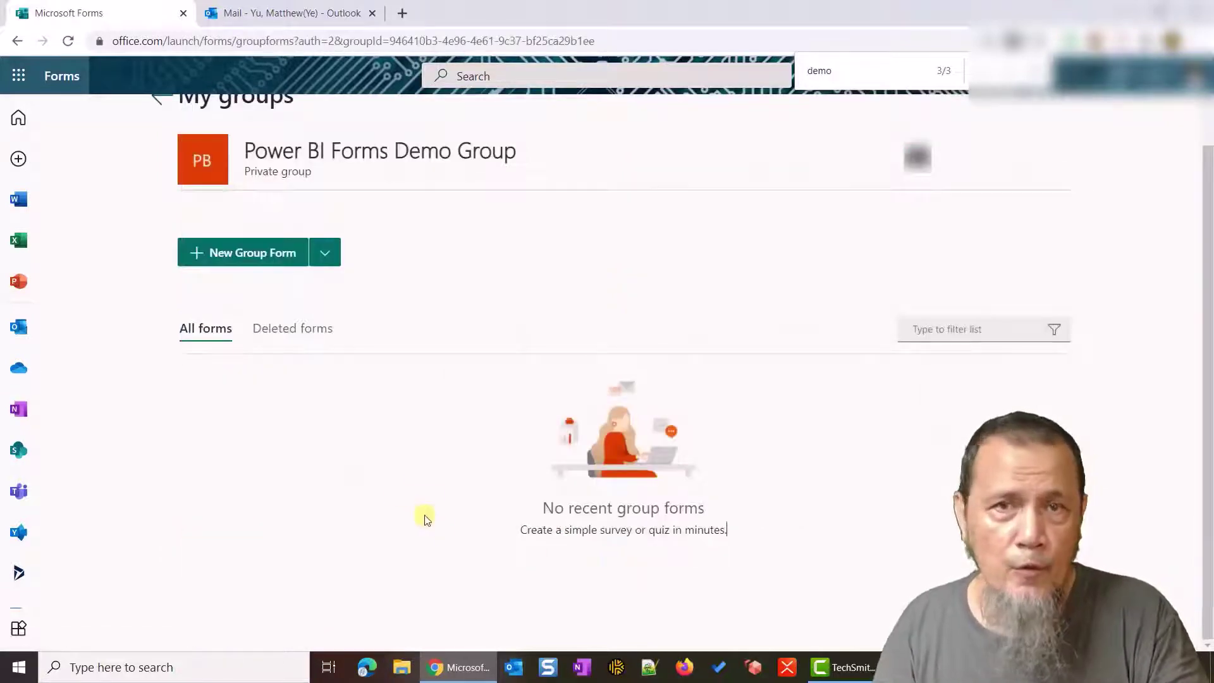
{"action": "left_click_drag", "start_coordinate": [540, 514], "coordinate": [718, 510]}
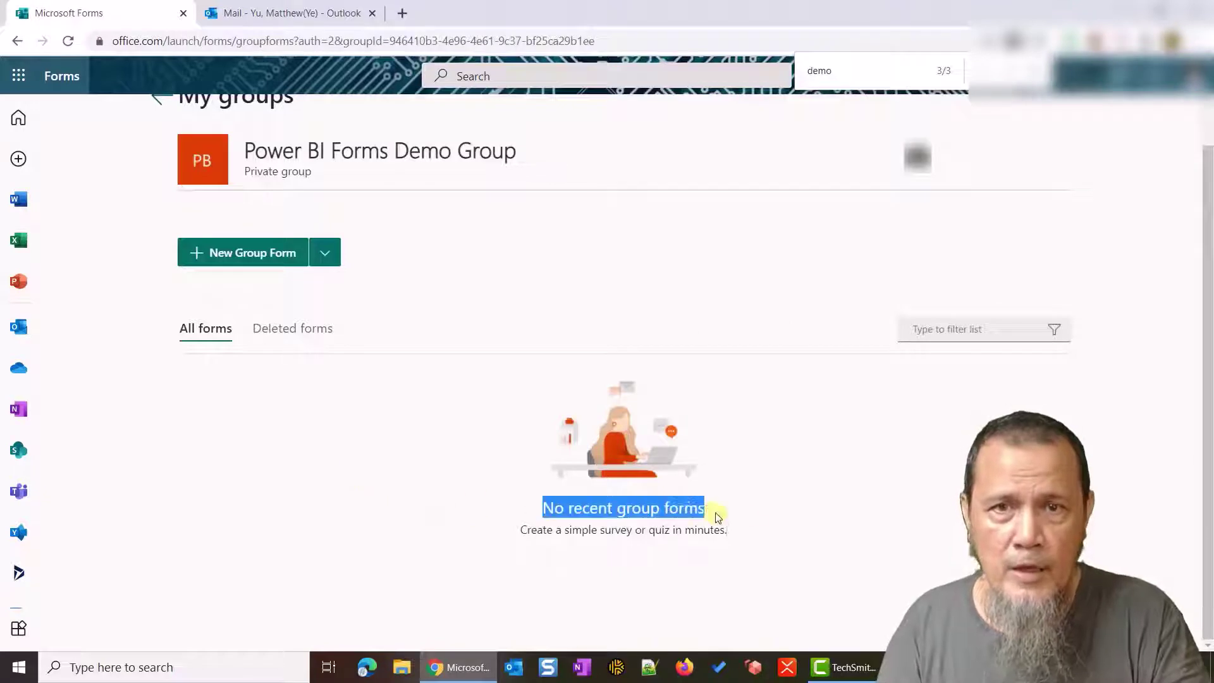
{"action": "left_click", "coordinate": [394, 520]}
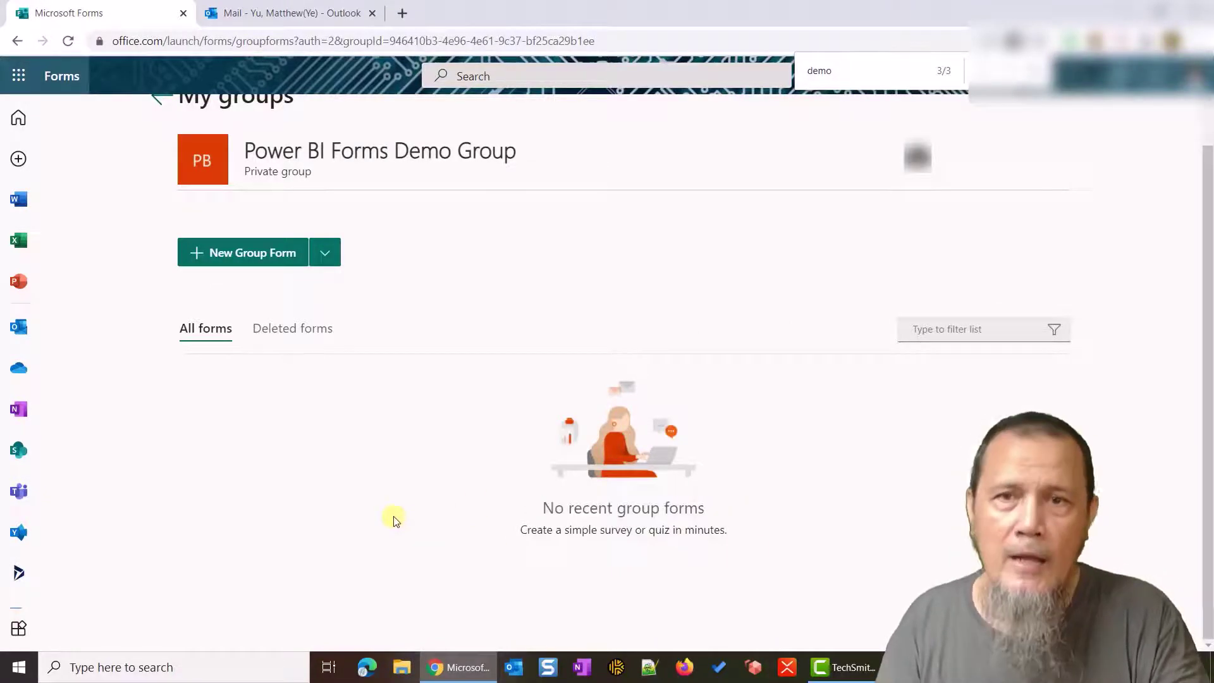
Create a new group form titled "Feb 2021 Event Survey" with the description "Thank you for attending the event!"
{"action": "left_click", "coordinate": [234, 266]}
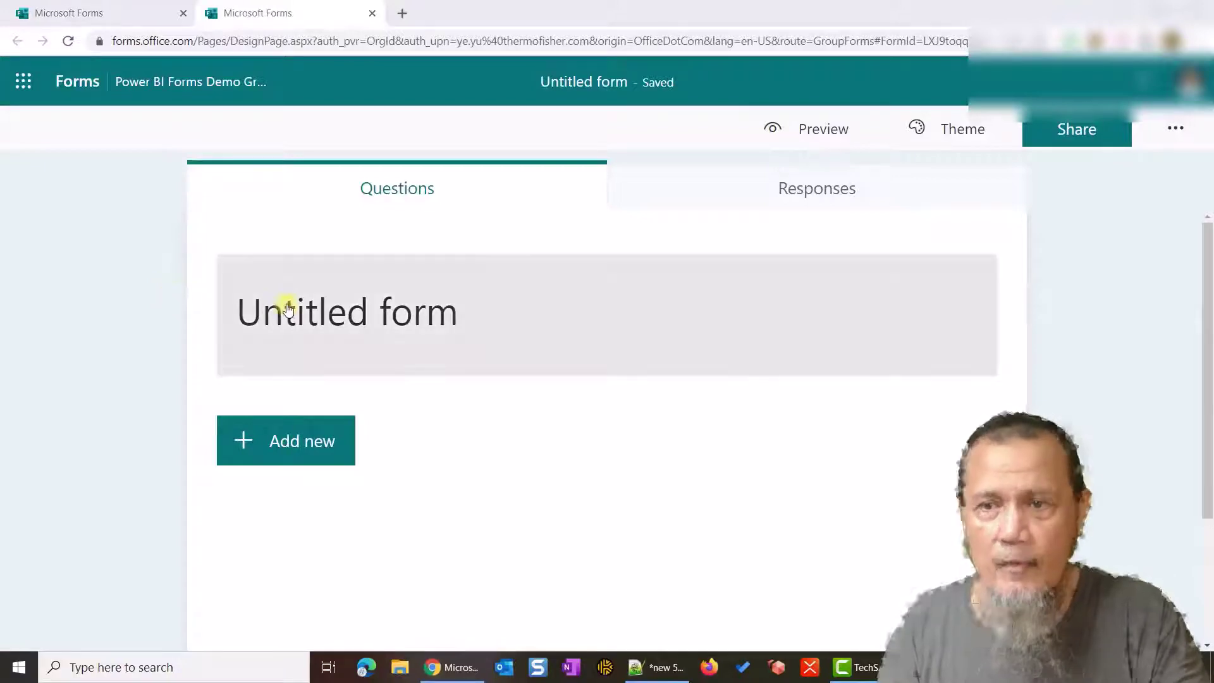
{"action": "left_click", "coordinate": [342, 303]}
{"action": "type", "text": "Feb 2021 Event Survey"}
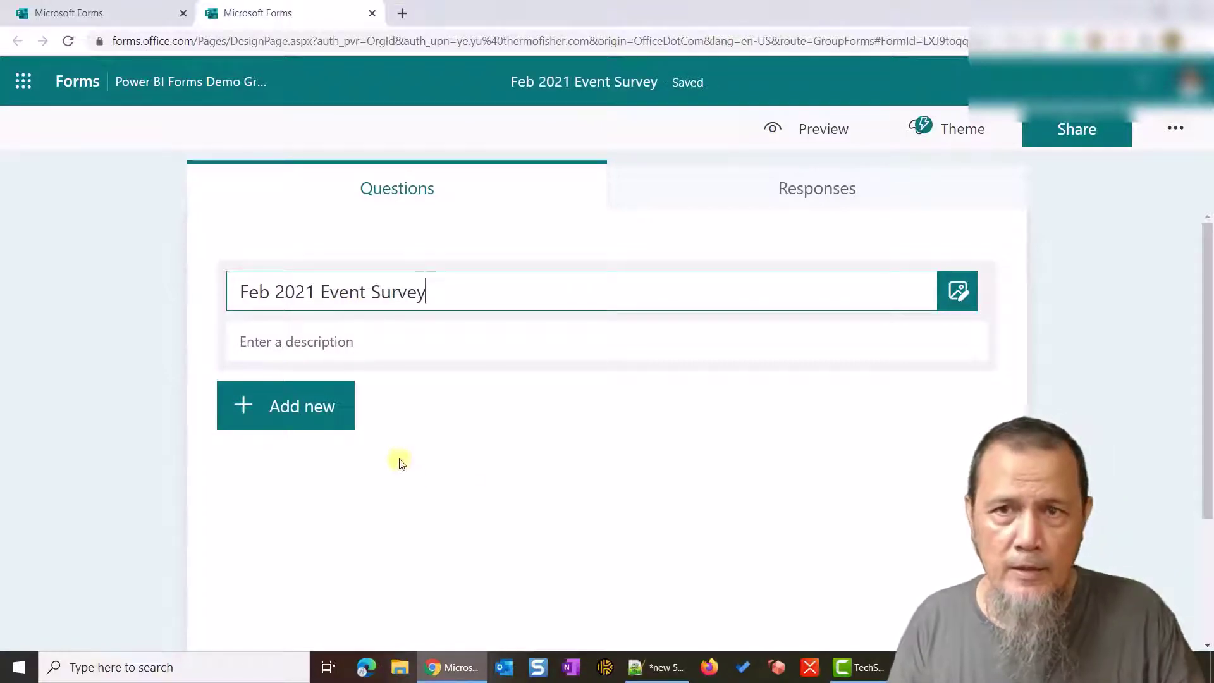
{"action": "left_click", "coordinate": [422, 341]}
{"action": "type", "text": "Thank you for attending the event!"}
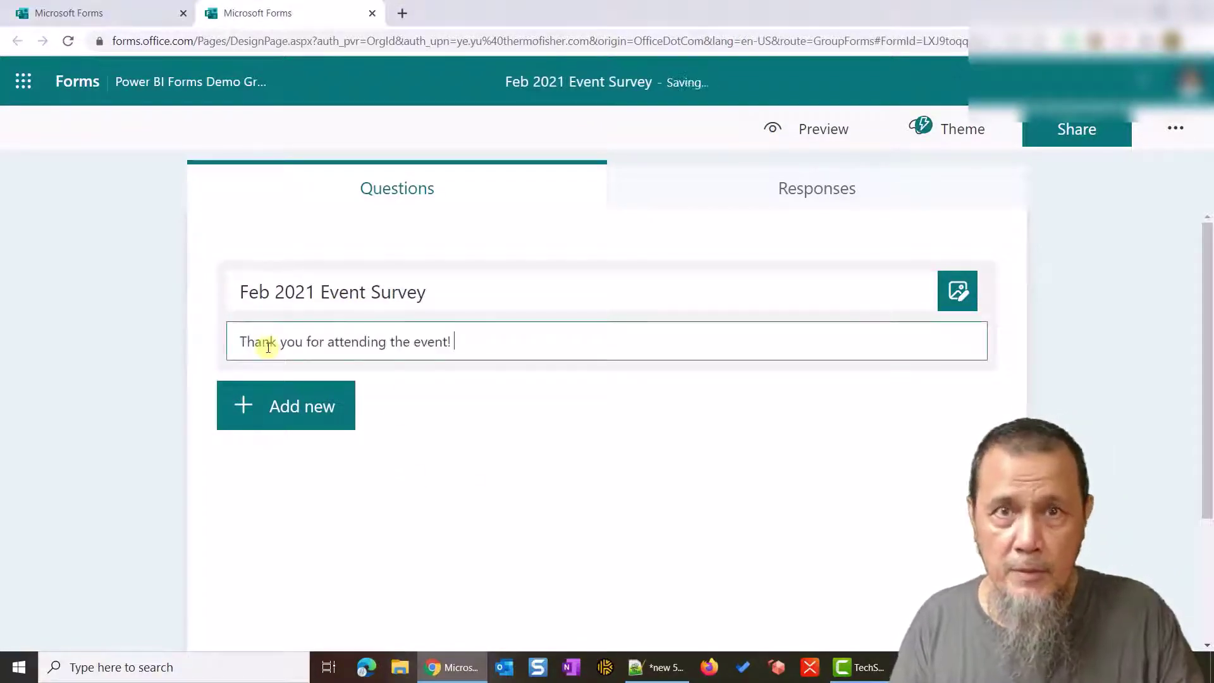
{"action": "left_click", "coordinate": [150, 369]}
Add a rating question reading "Please rate our event" and make it required
{"action": "scroll", "coordinate": [152, 371], "scroll_direction": "down", "scroll_amount": 3}
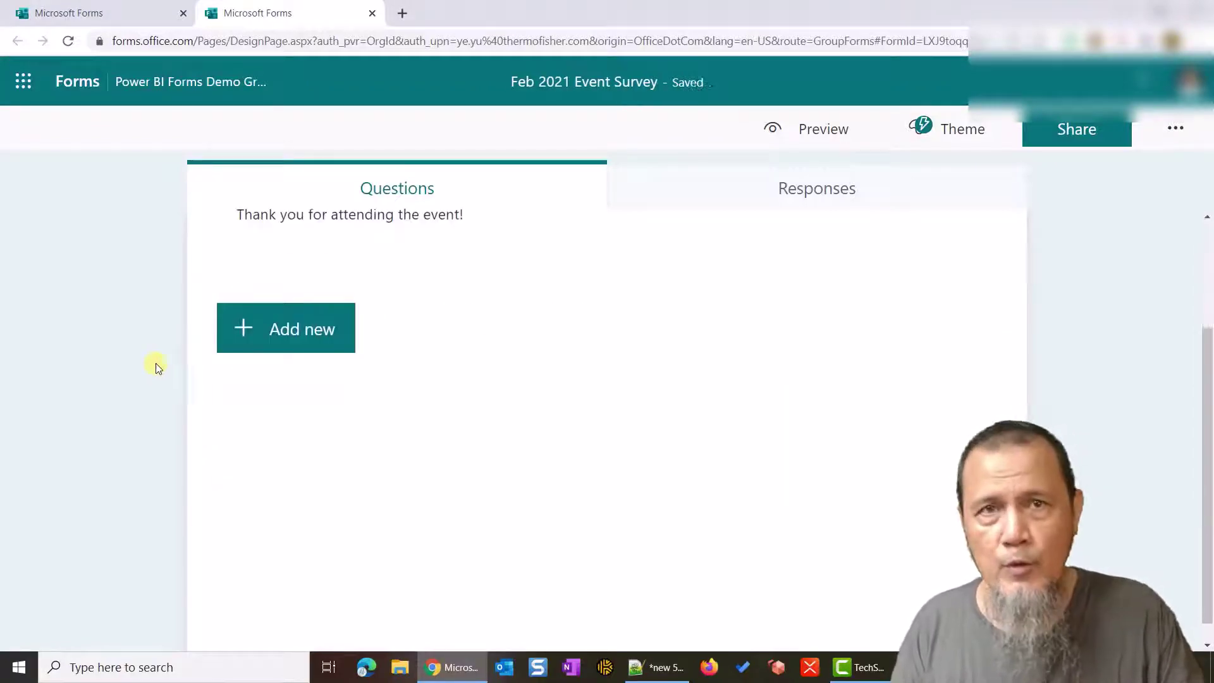
{"action": "left_click", "coordinate": [326, 340]}
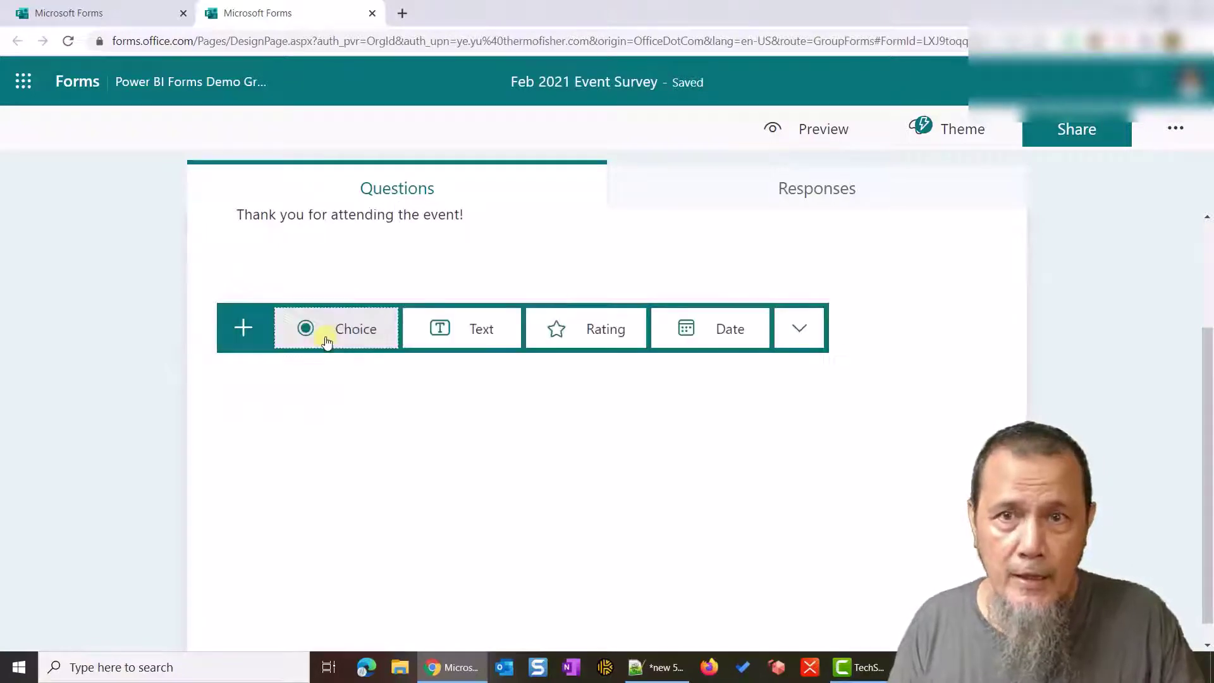
{"action": "left_click", "coordinate": [596, 340]}
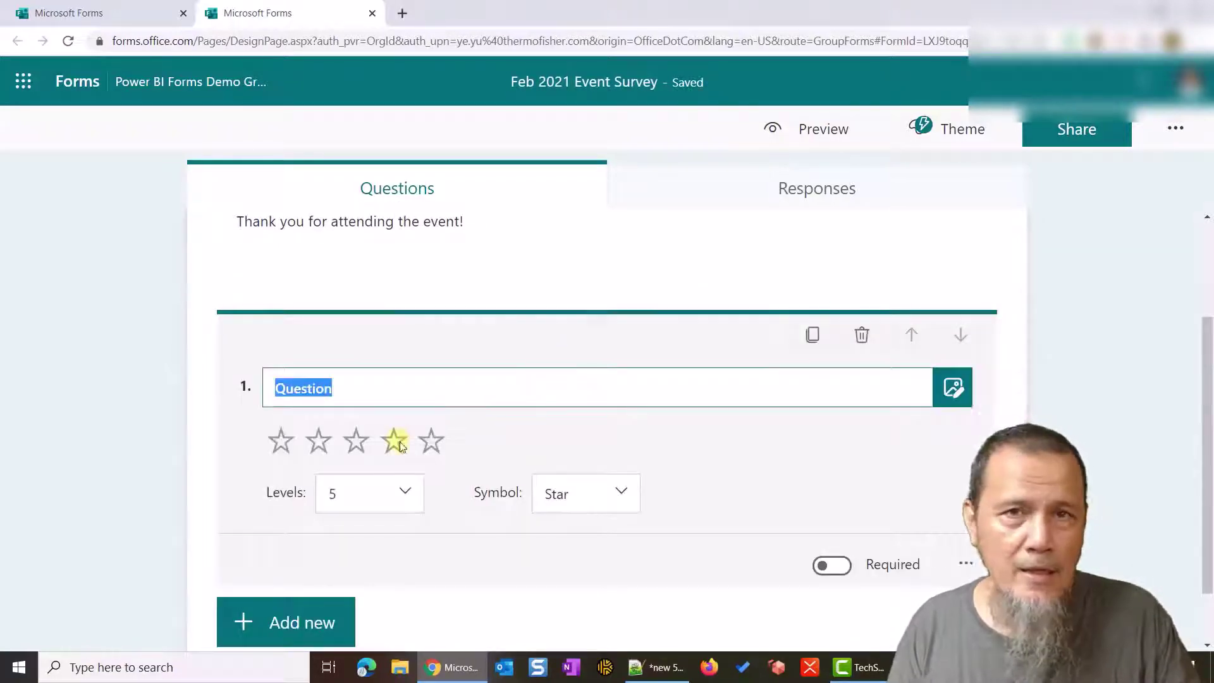
{"action": "left_click", "coordinate": [832, 565]}
{"action": "left_click", "coordinate": [344, 387]}
{"action": "type", "text": "Please rate our event"}
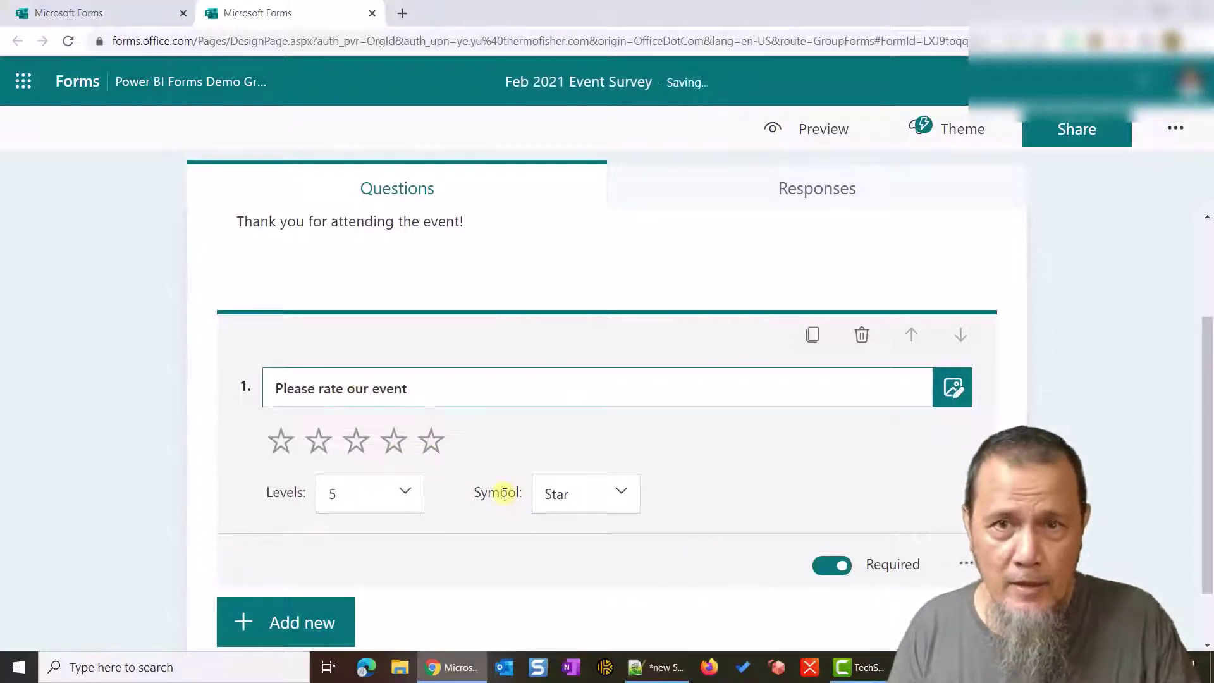
Add a choice question reading "Which day do you prefer for our next event" with all suggested weekdays as options
{"action": "scroll", "coordinate": [504, 492], "scroll_direction": "down", "scroll_amount": 1}
{"action": "left_click", "coordinate": [340, 552]}
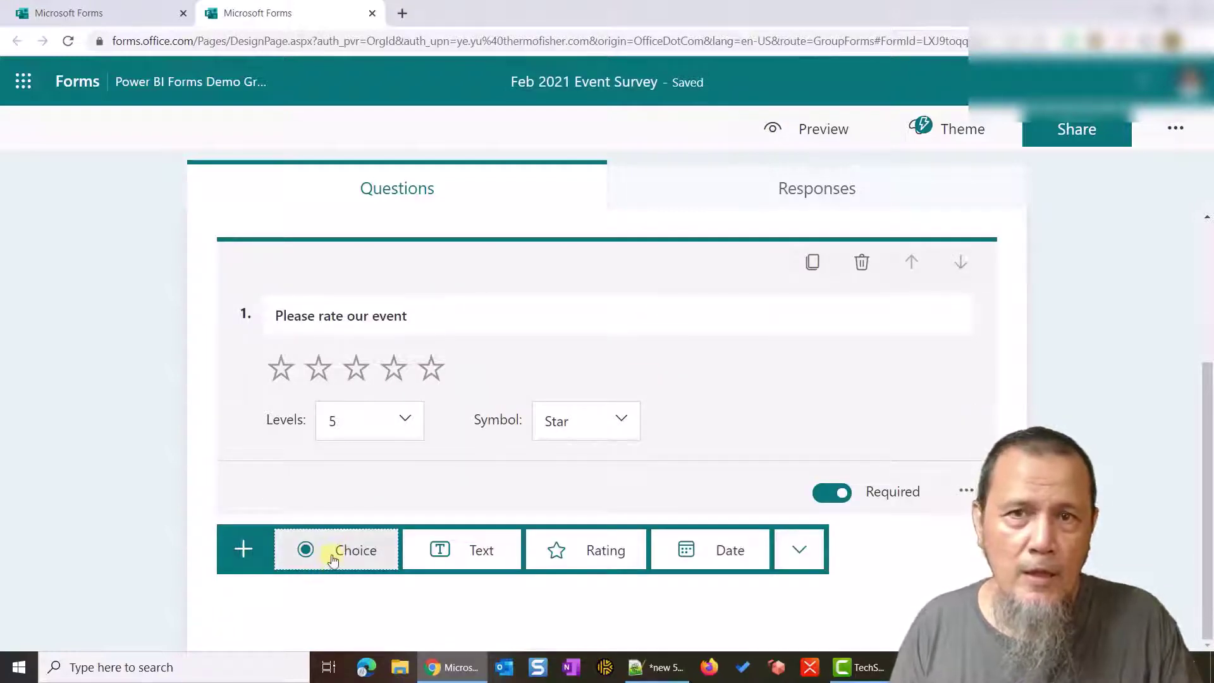
{"action": "left_click", "coordinate": [333, 558]}
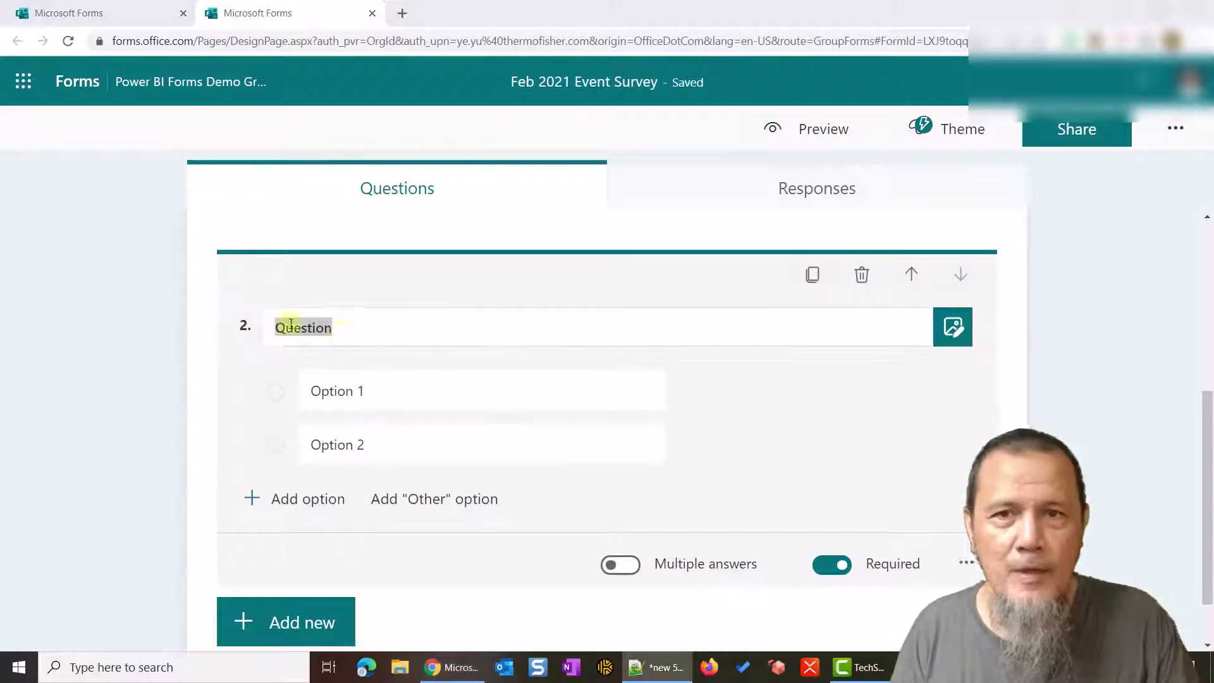
{"action": "right_click", "coordinate": [292, 327]}
{"action": "left_click", "coordinate": [352, 399]}
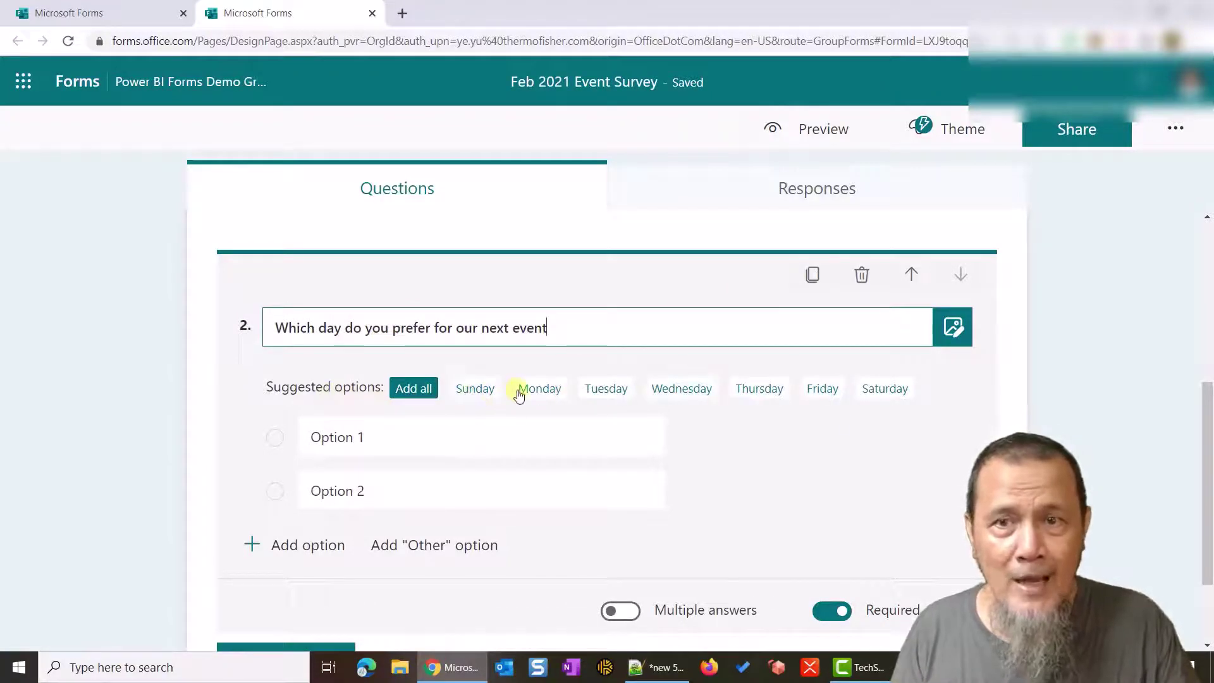
{"action": "left_click", "coordinate": [414, 390]}
Add a text question reading "Please provide feedback to our event" that allows a long answer and is not required
{"action": "scroll", "coordinate": [416, 391], "scroll_direction": "down", "scroll_amount": 3}
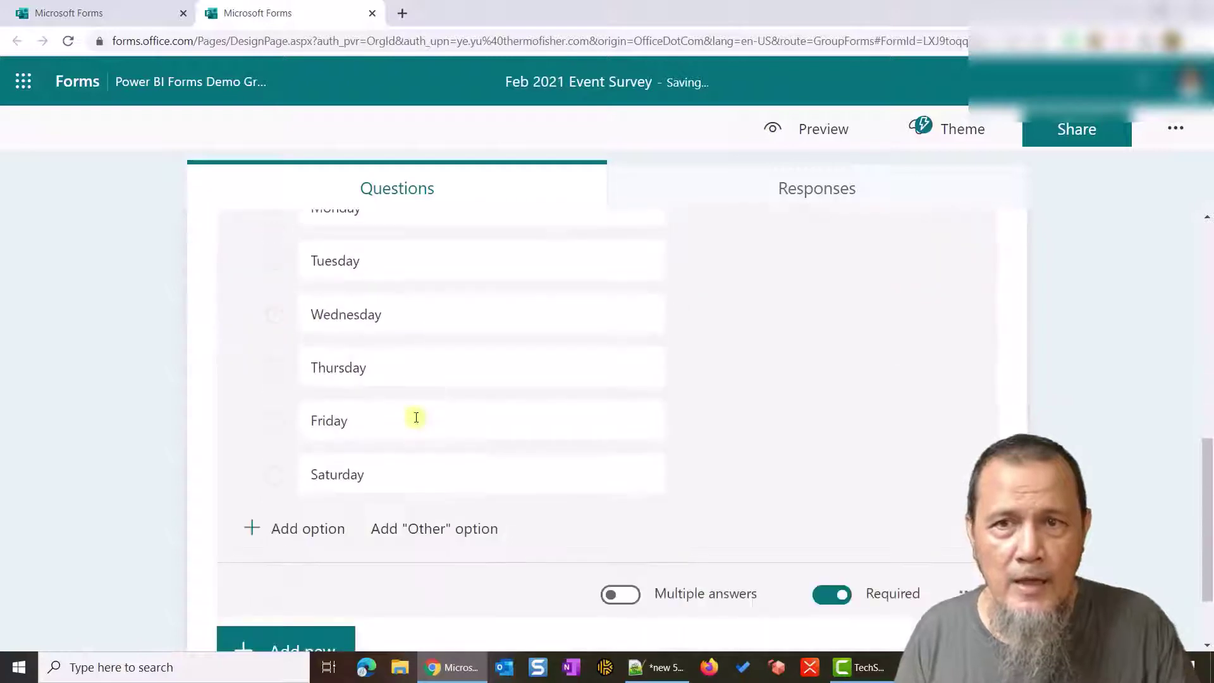
{"action": "scroll", "coordinate": [398, 506], "scroll_direction": "down", "scroll_amount": 2}
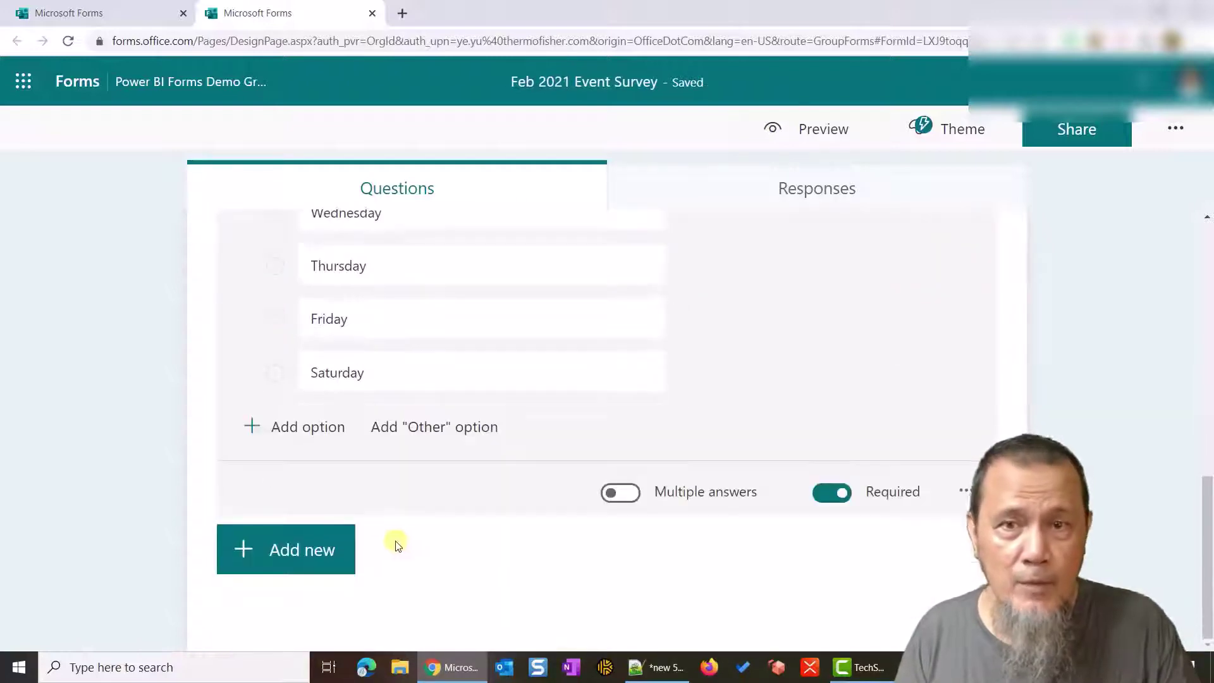
{"action": "left_click", "coordinate": [288, 556]}
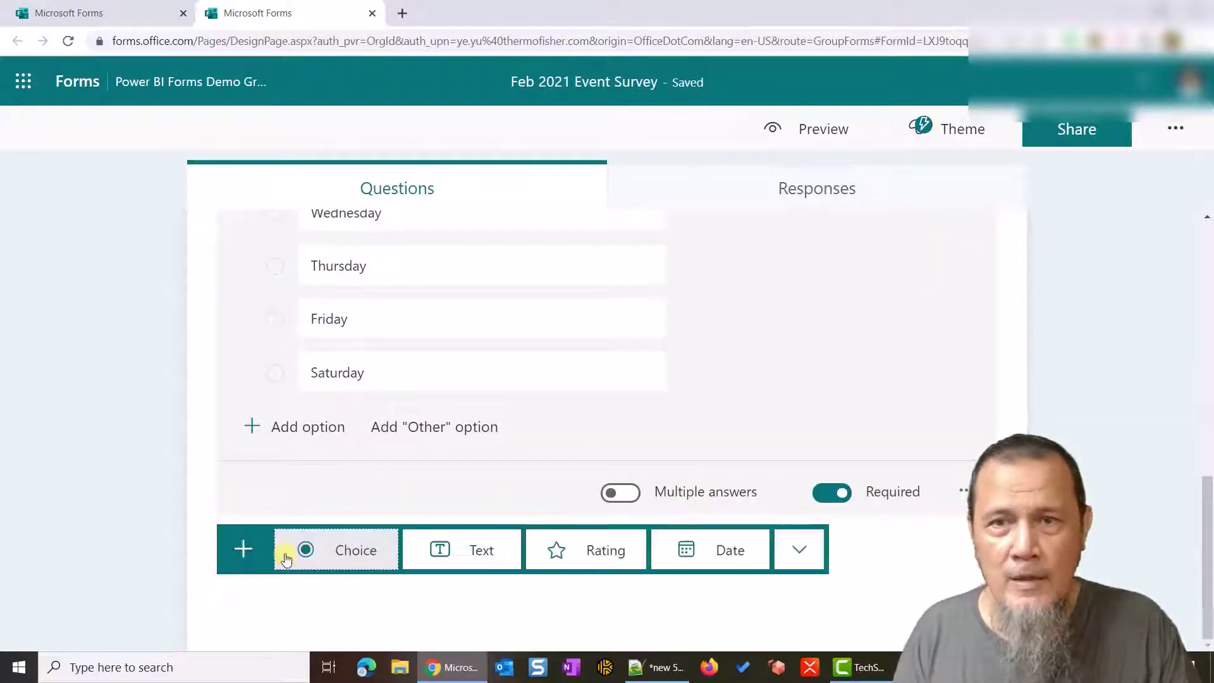
{"action": "left_click", "coordinate": [455, 552]}
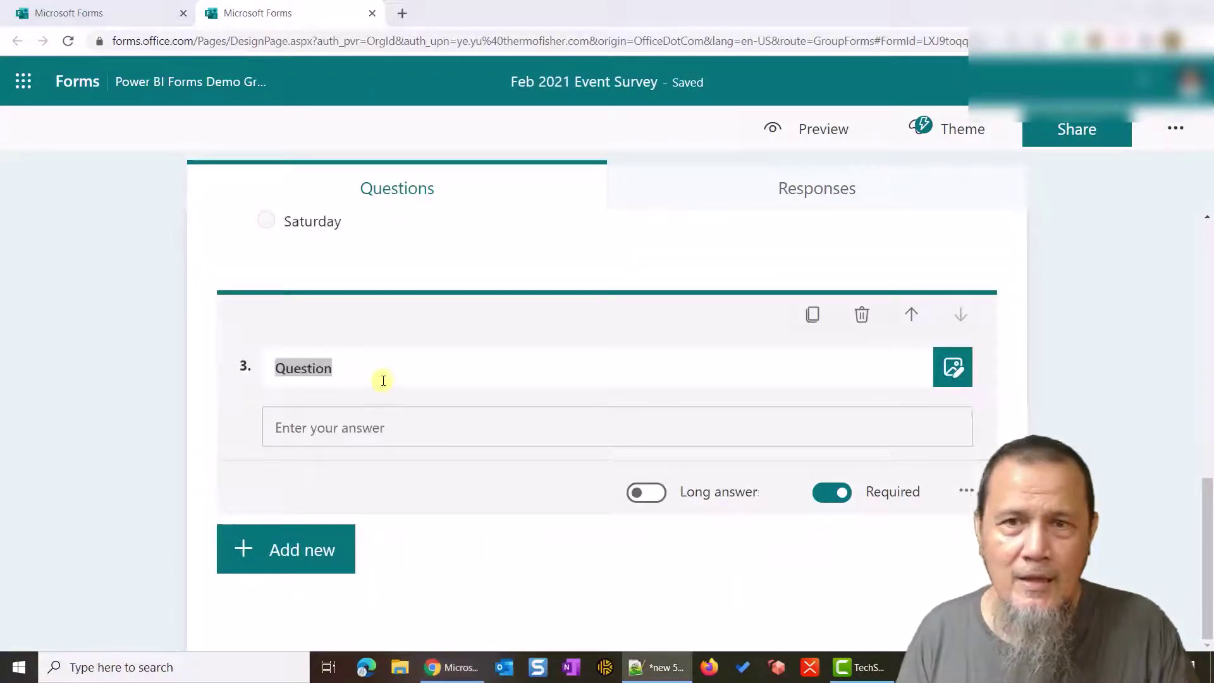
{"action": "right_click", "coordinate": [300, 369]}
{"action": "left_click", "coordinate": [356, 460]}
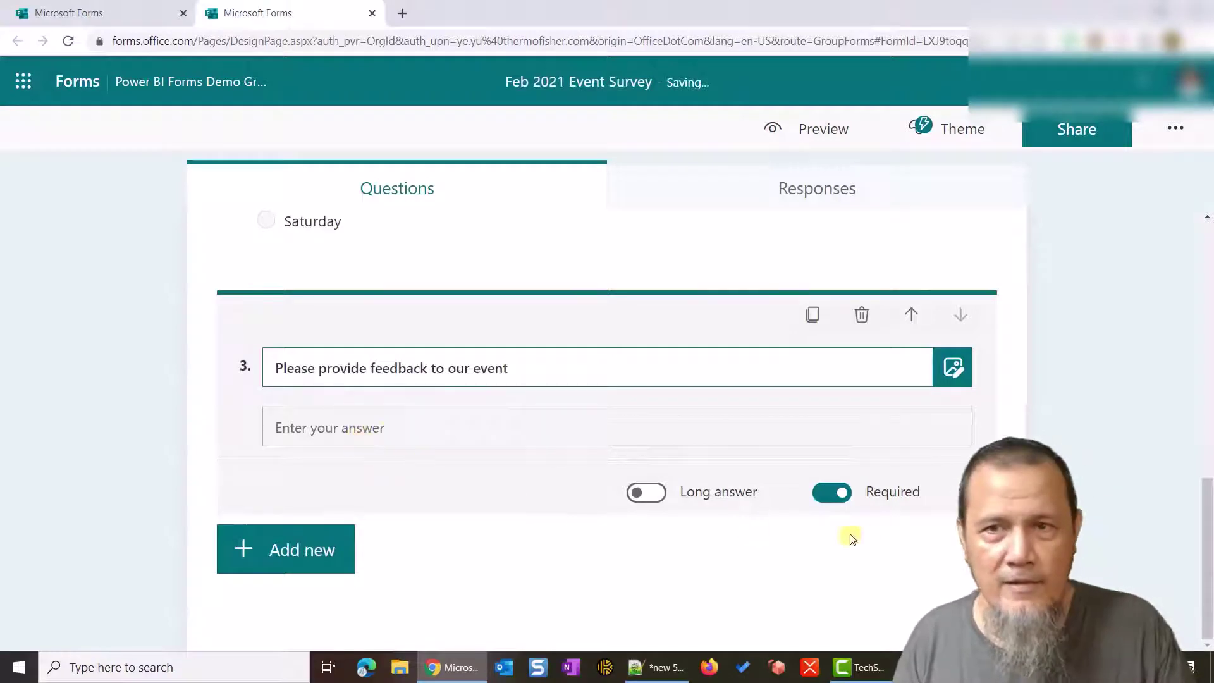
{"action": "left_click", "coordinate": [646, 493]}
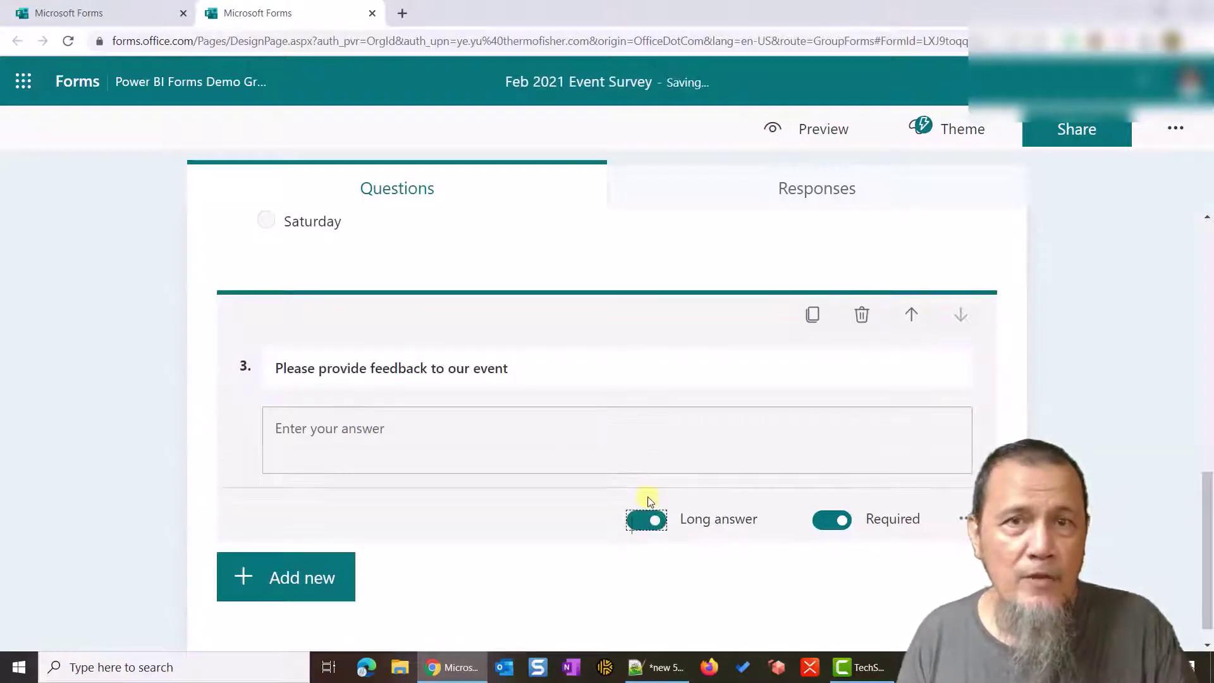
{"action": "left_click", "coordinate": [832, 520]}
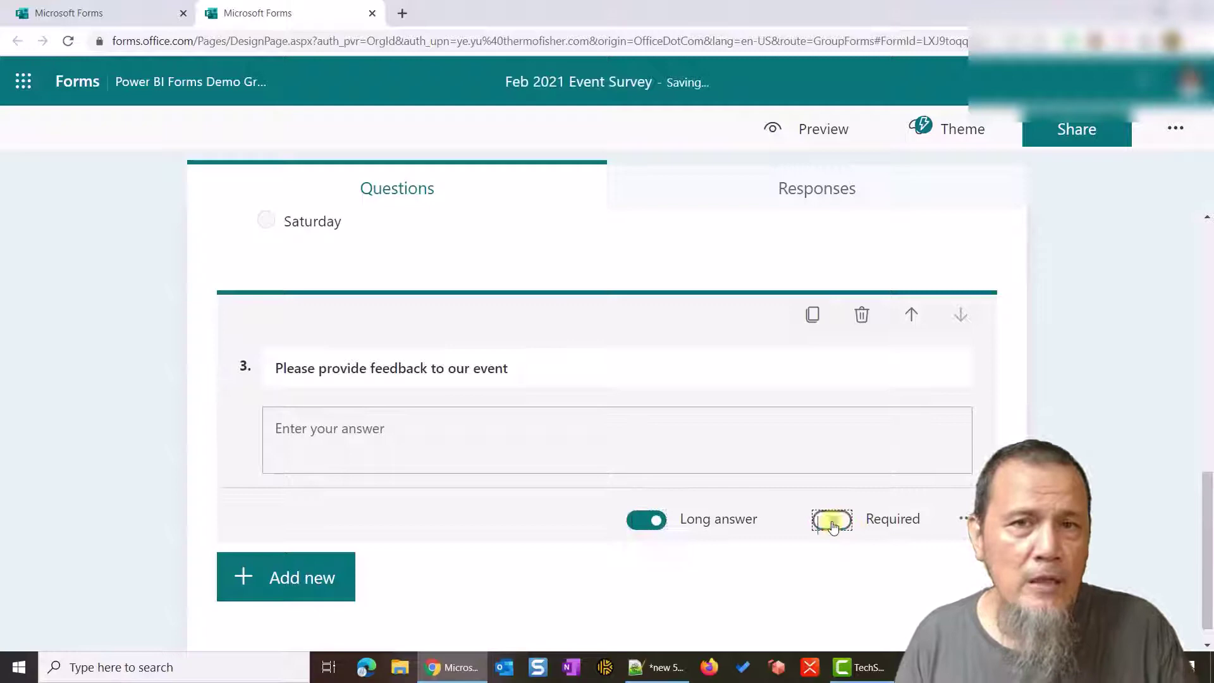
Apply the "Studio table" theme idea to the survey form
{"action": "left_click", "coordinate": [820, 556]}
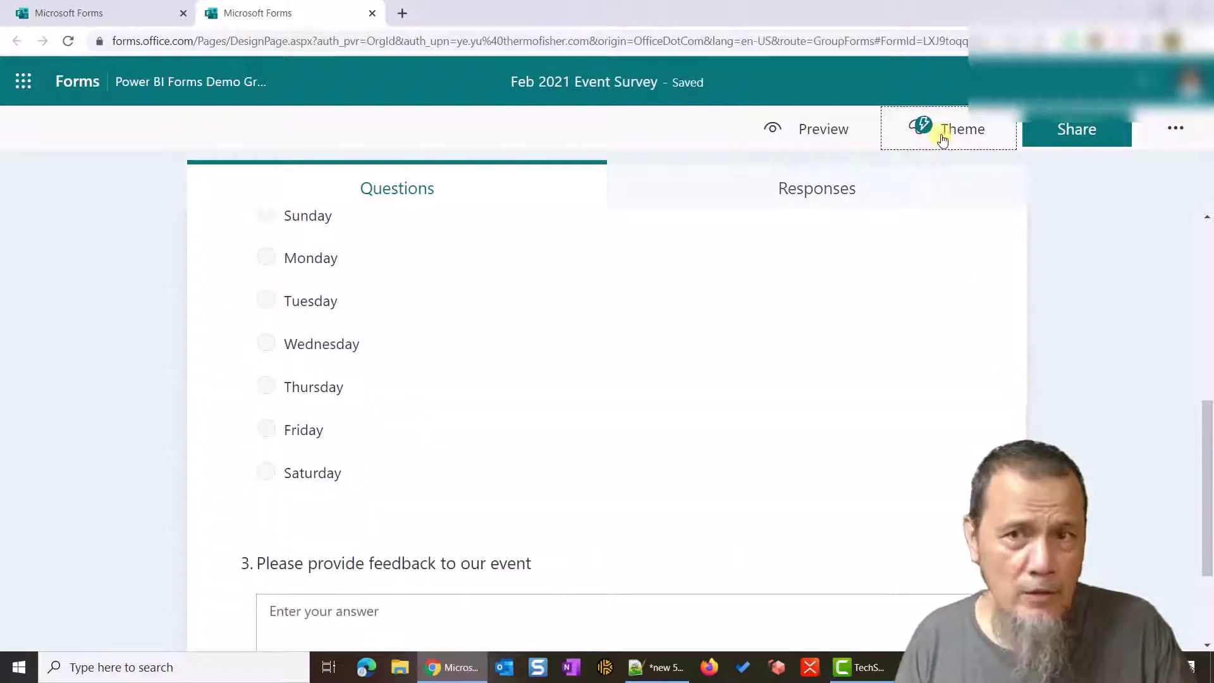
{"action": "left_click", "coordinate": [942, 131]}
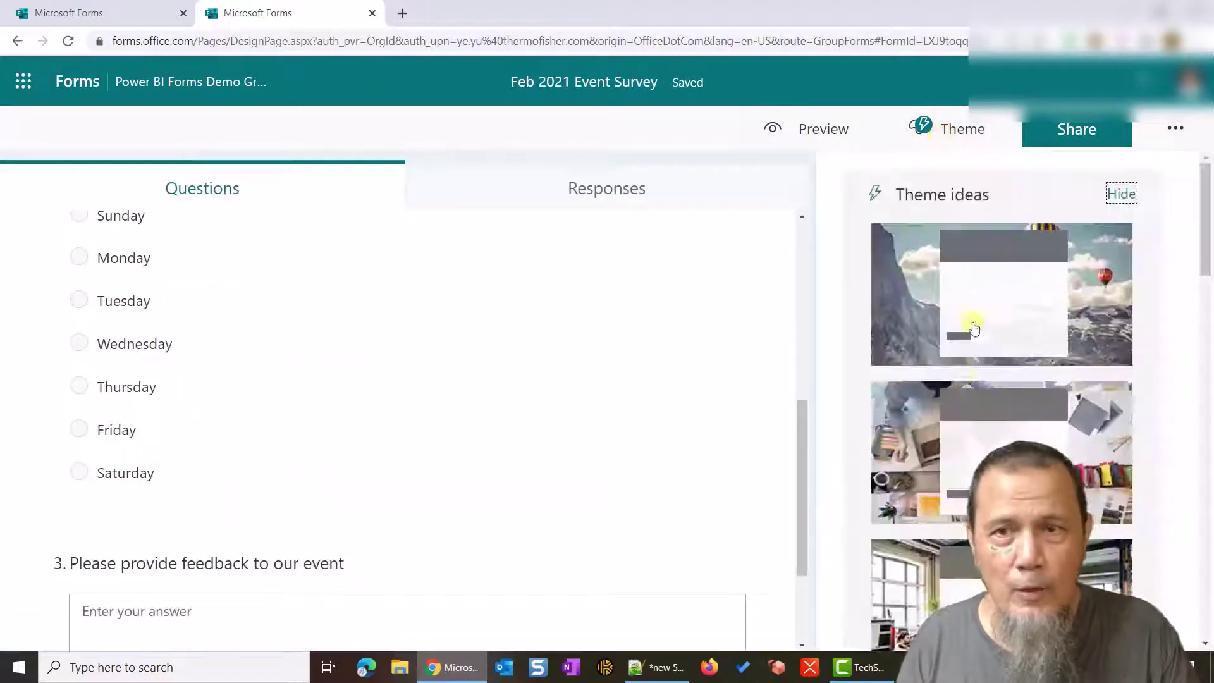
{"action": "left_click", "coordinate": [909, 445]}
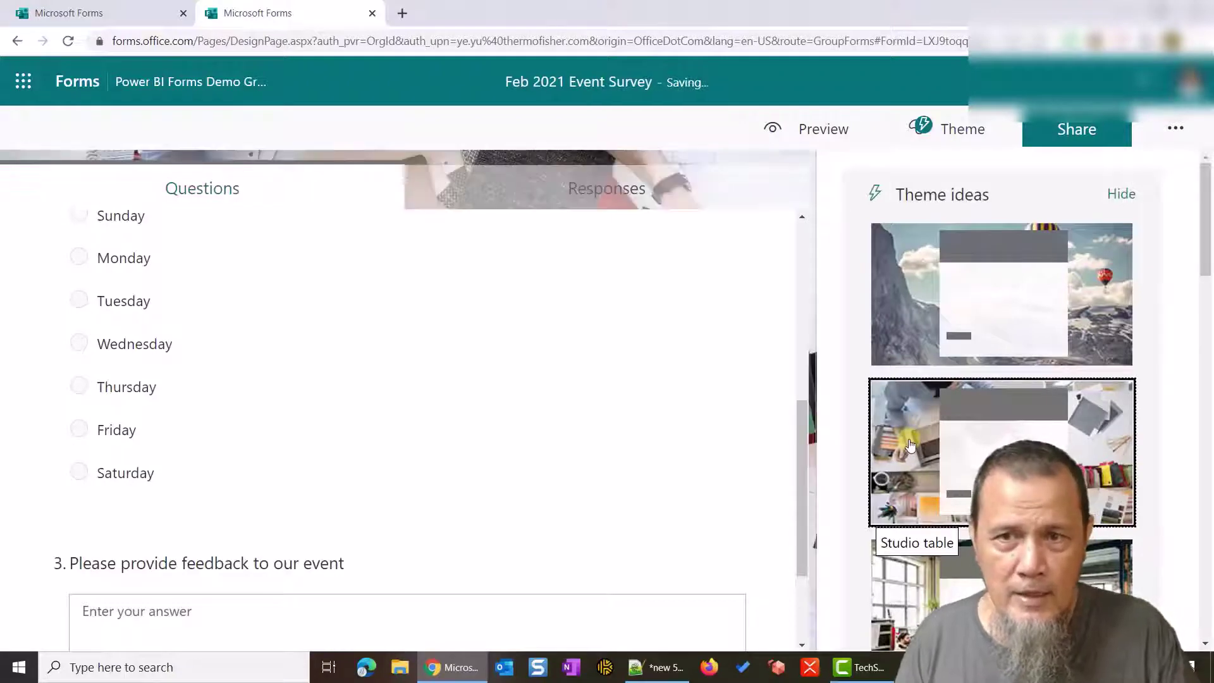
Preview the whole survey in both the computer and mobile layouts, and return to the form editor
{"action": "left_click", "coordinate": [774, 134]}
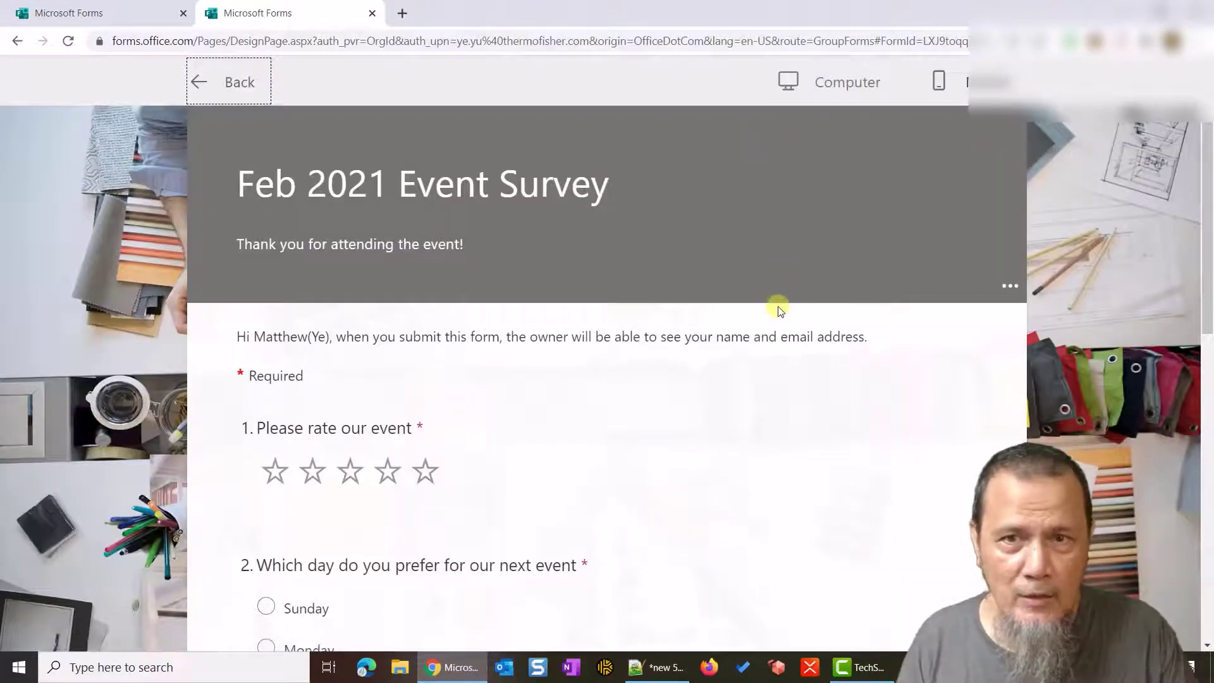
{"action": "scroll", "coordinate": [780, 310], "scroll_direction": "down", "scroll_amount": 8}
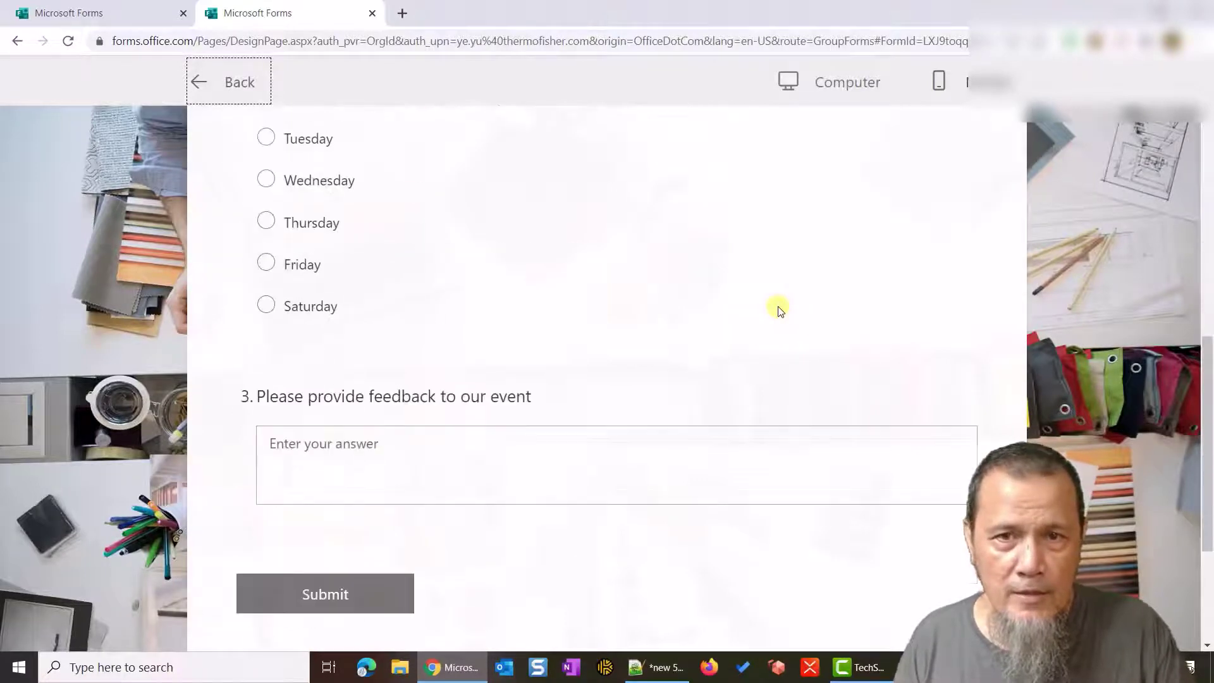
{"action": "scroll", "coordinate": [781, 310], "scroll_direction": "up", "scroll_amount": 8}
{"action": "key", "text": "Tab"}
{"action": "key", "text": "Tab"}
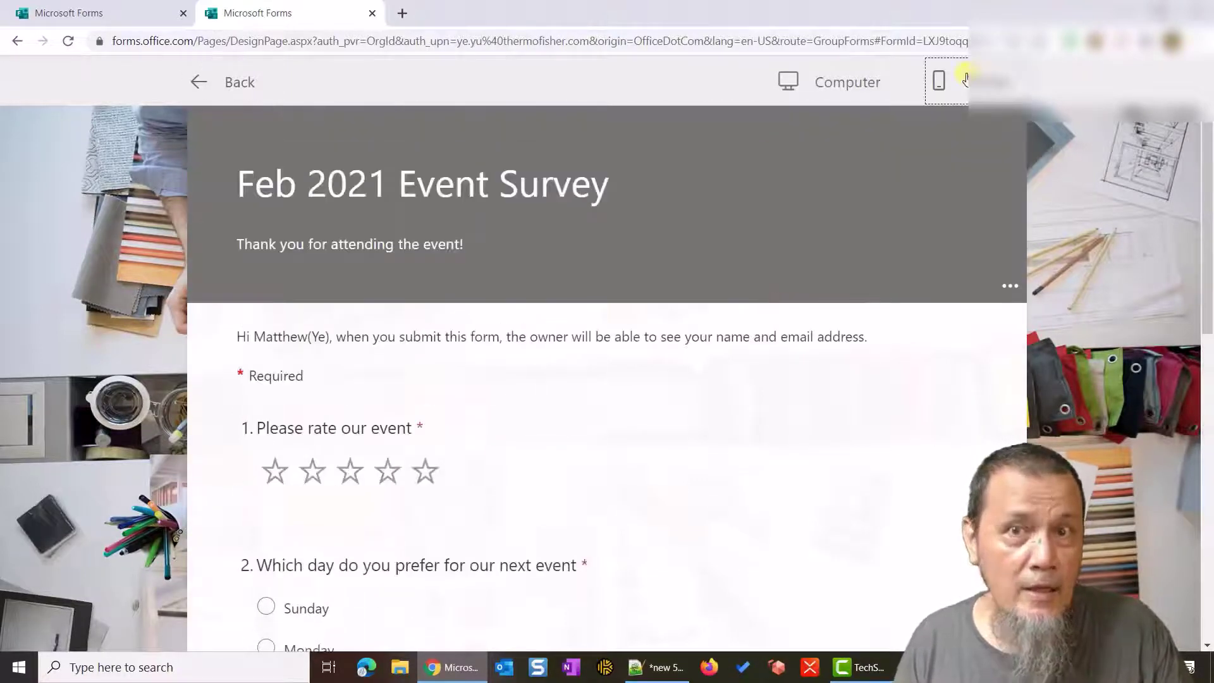
{"action": "key", "text": "Return"}
{"action": "scroll", "coordinate": [721, 418], "scroll_direction": "down", "scroll_amount": 10}
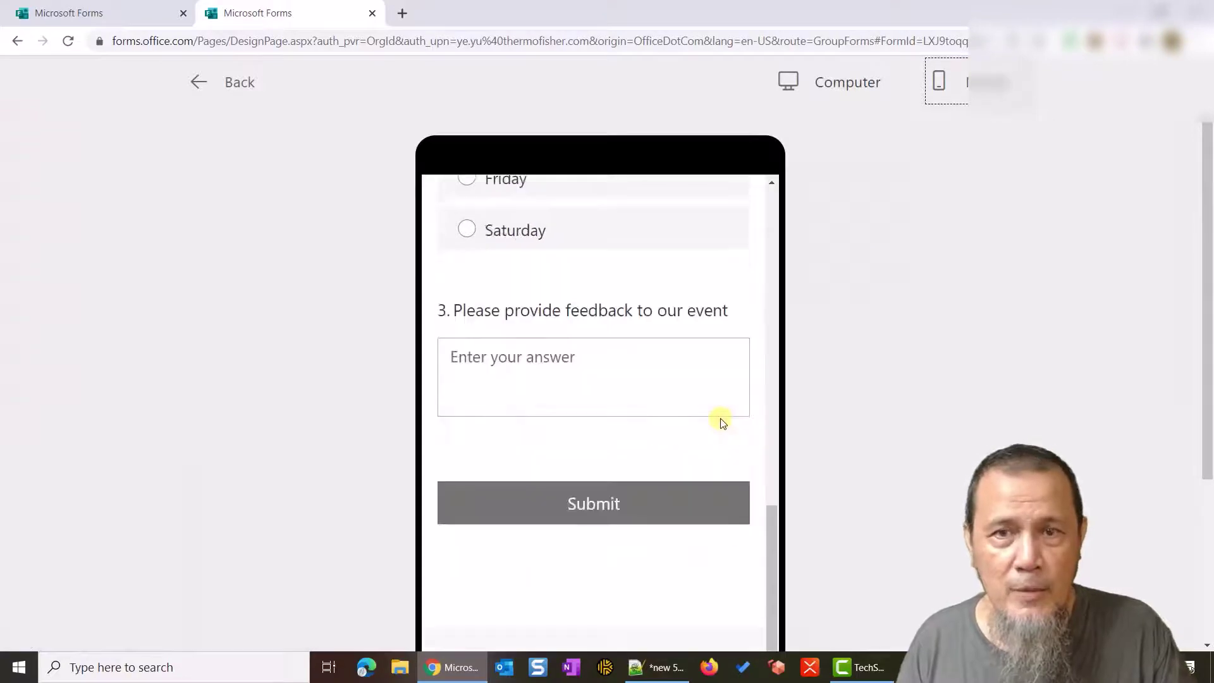
{"action": "scroll", "coordinate": [721, 419], "scroll_direction": "up", "scroll_amount": 1}
{"action": "scroll", "coordinate": [721, 418], "scroll_direction": "up", "scroll_amount": 10}
{"action": "key", "text": "Escape"}
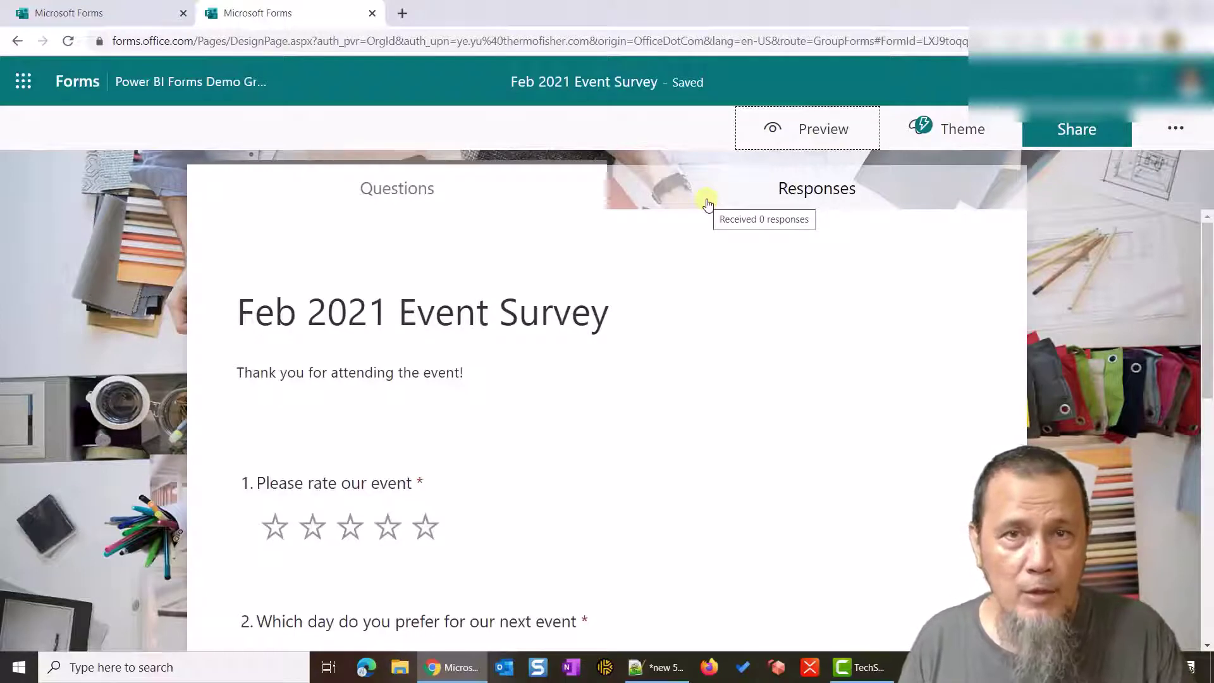
Submit a test response from the preview with a 5-star rating, Sunday as the preferred day and "test1" as feedback
{"action": "left_click", "coordinate": [837, 132]}
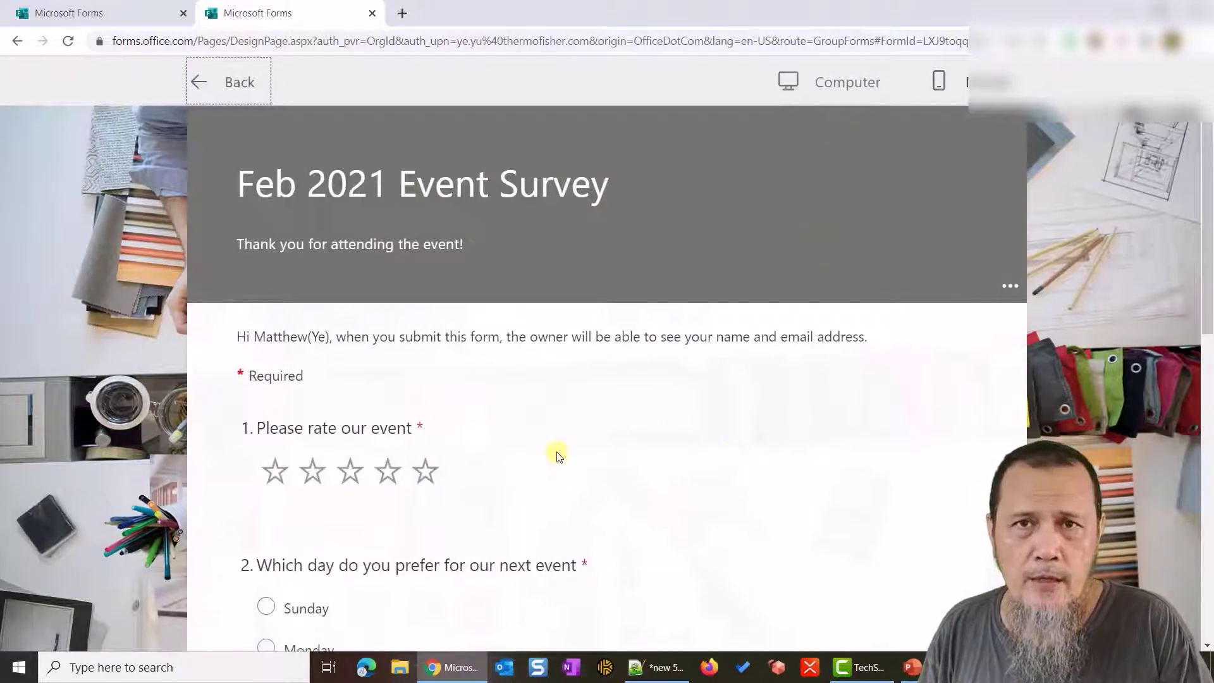
{"action": "scroll", "coordinate": [559, 456], "scroll_direction": "down", "scroll_amount": 1}
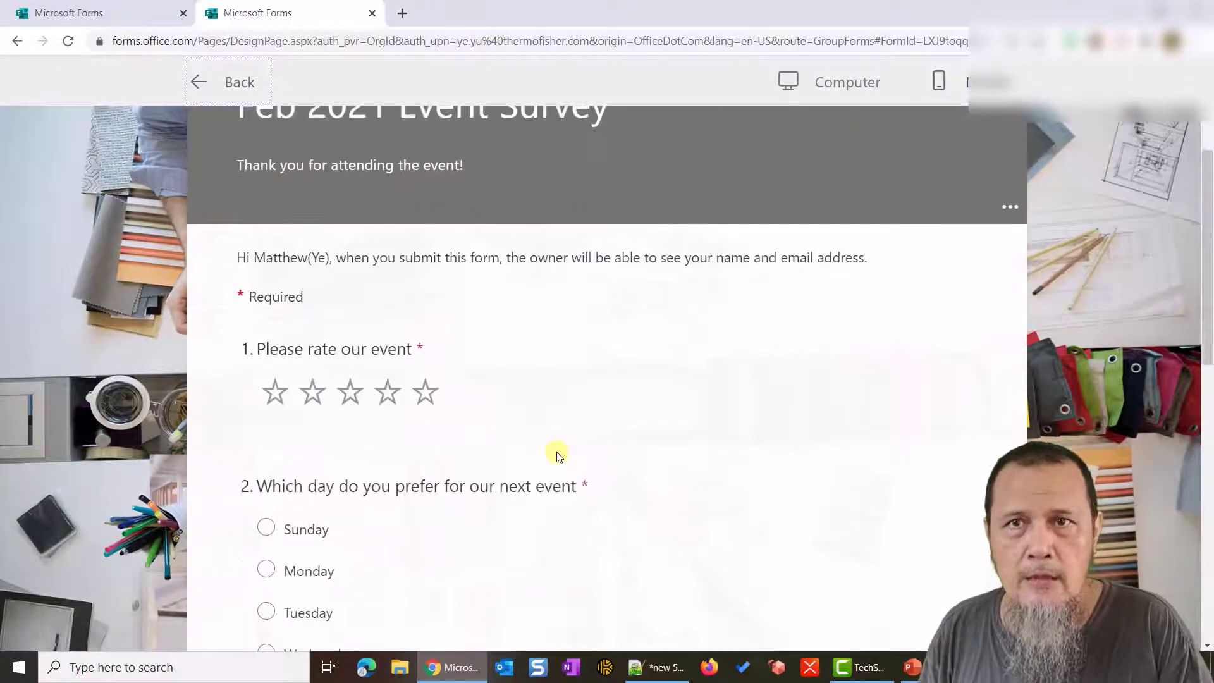
{"action": "scroll", "coordinate": [559, 457], "scroll_direction": "down", "scroll_amount": 2}
{"action": "left_click", "coordinate": [427, 235]}
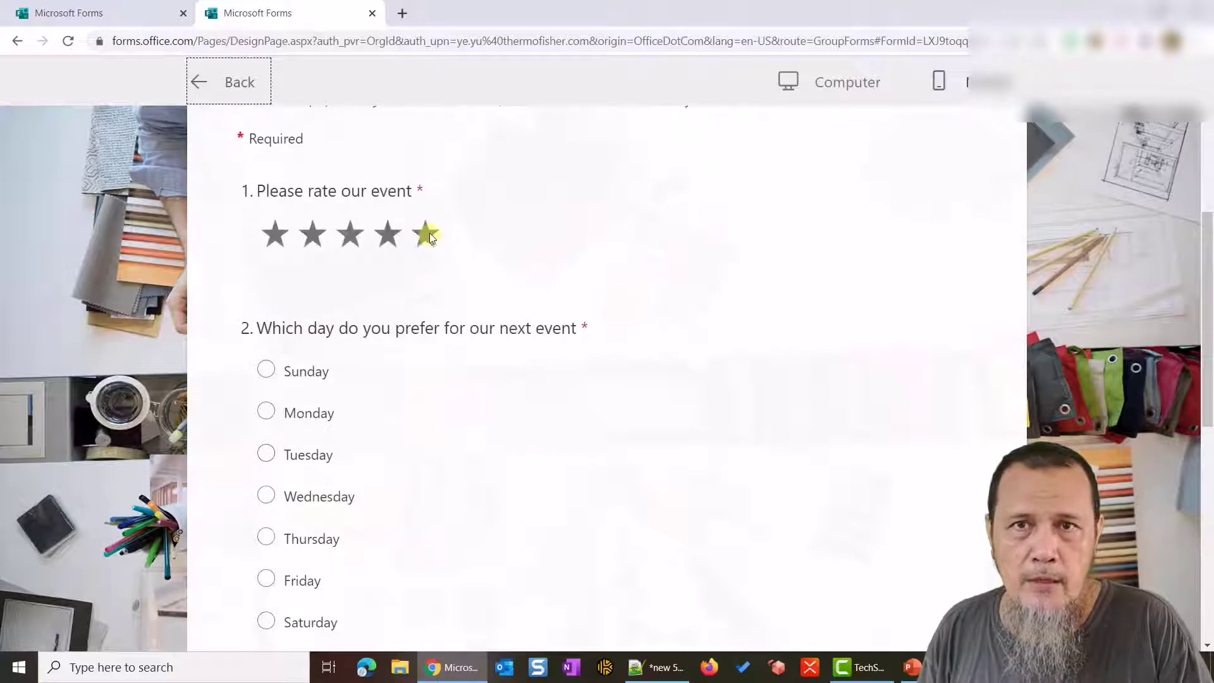
{"action": "left_click", "coordinate": [286, 372]}
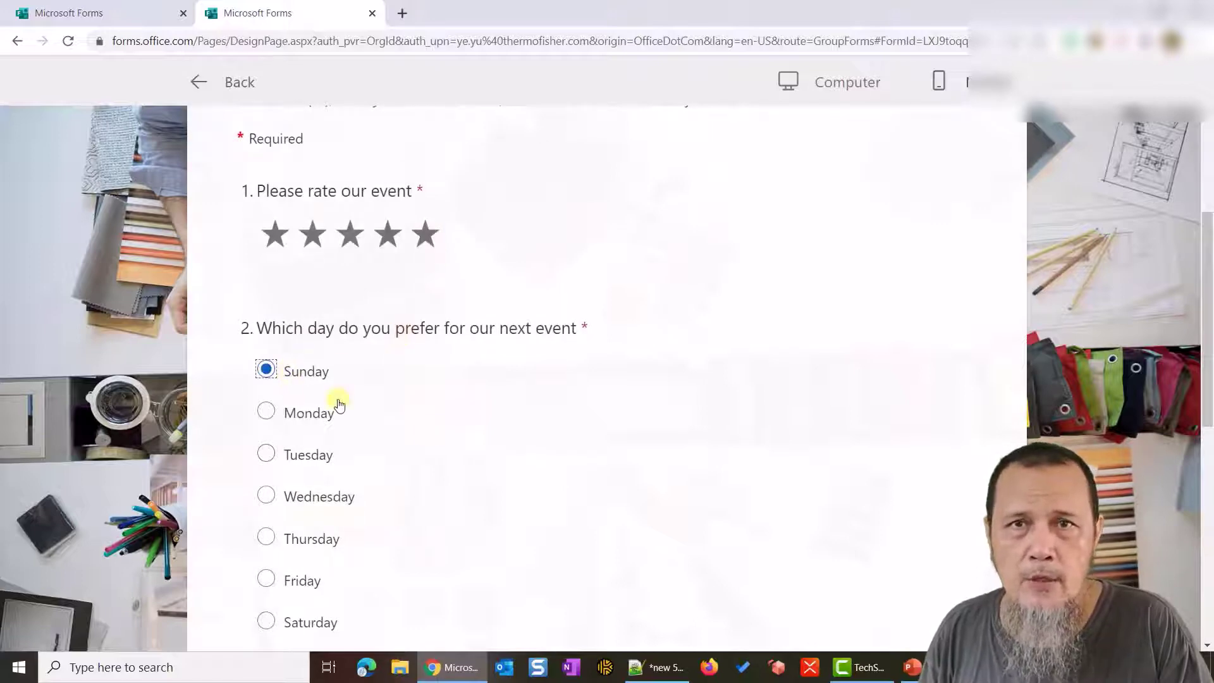
{"action": "scroll", "coordinate": [437, 443], "scroll_direction": "down", "scroll_amount": 4}
{"action": "left_click", "coordinate": [438, 442]}
{"action": "type", "text": "test1"}
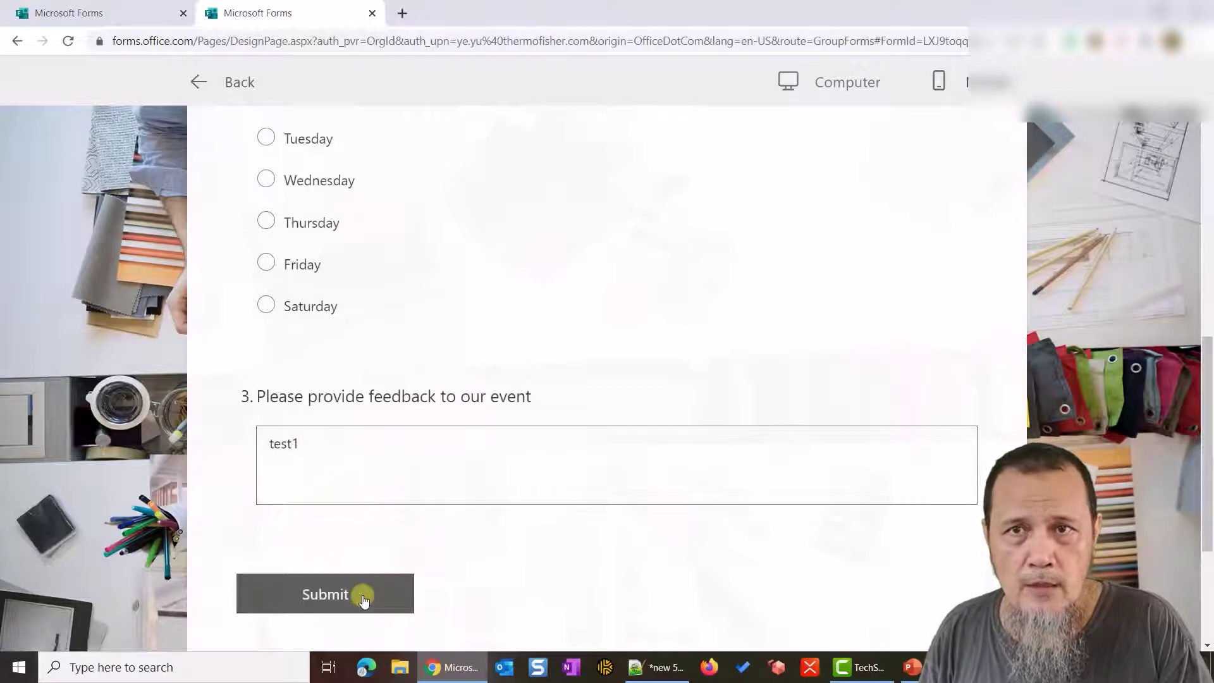
{"action": "left_click", "coordinate": [364, 599]}
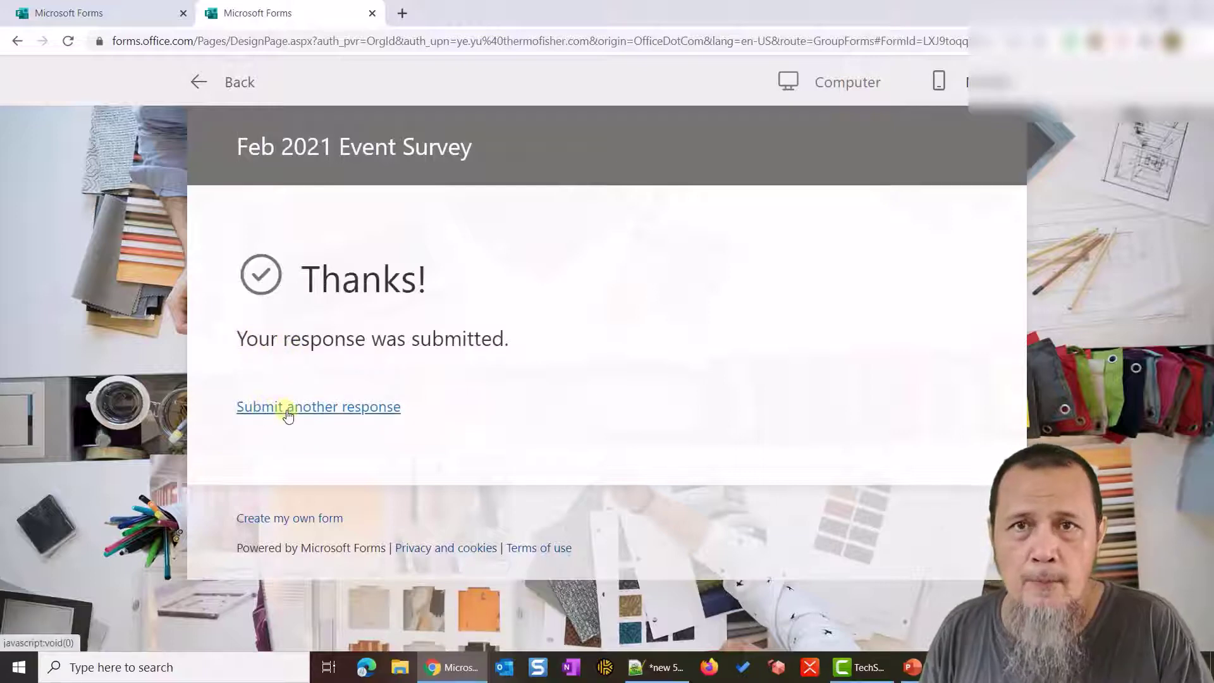
Submit another test response with a 4-star rating, Sunday as the preferred day and "test2" as feedback
{"action": "left_click", "coordinate": [316, 408]}
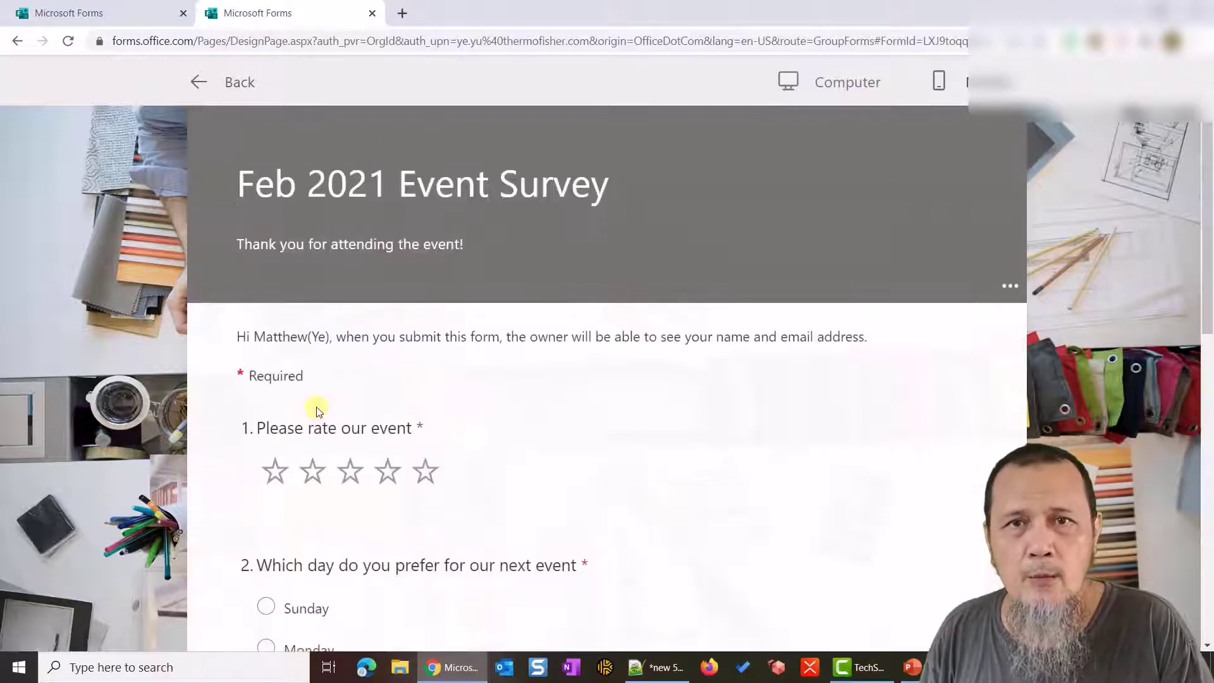
{"action": "scroll", "coordinate": [392, 417], "scroll_direction": "down", "scroll_amount": 1}
{"action": "left_click", "coordinate": [386, 399]}
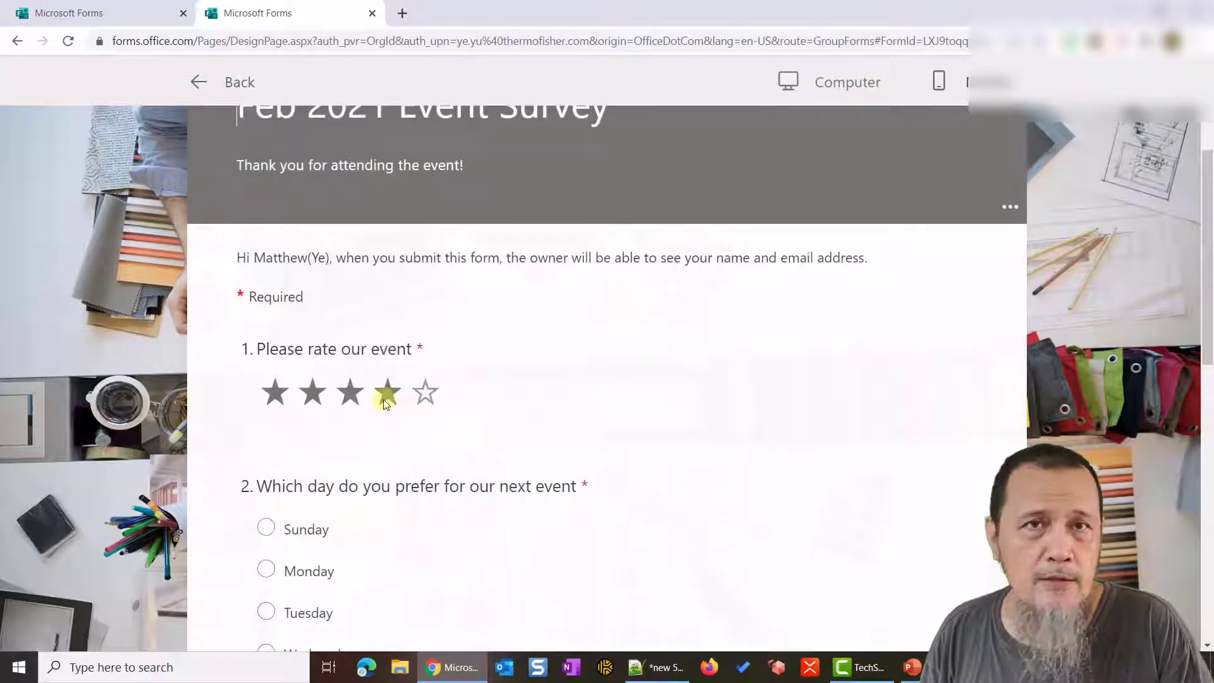
{"action": "scroll", "coordinate": [384, 403], "scroll_direction": "down", "scroll_amount": 3}
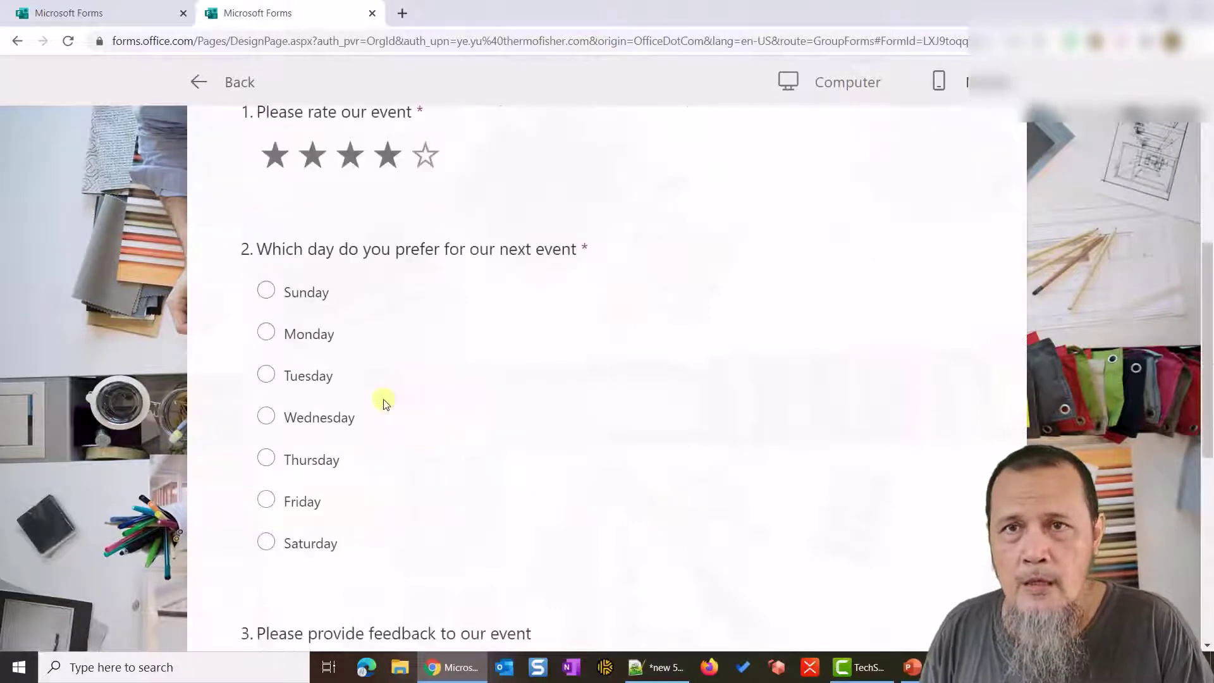
{"action": "left_click", "coordinate": [300, 293]}
{"action": "scroll", "coordinate": [434, 466], "scroll_direction": "down", "scroll_amount": 2}
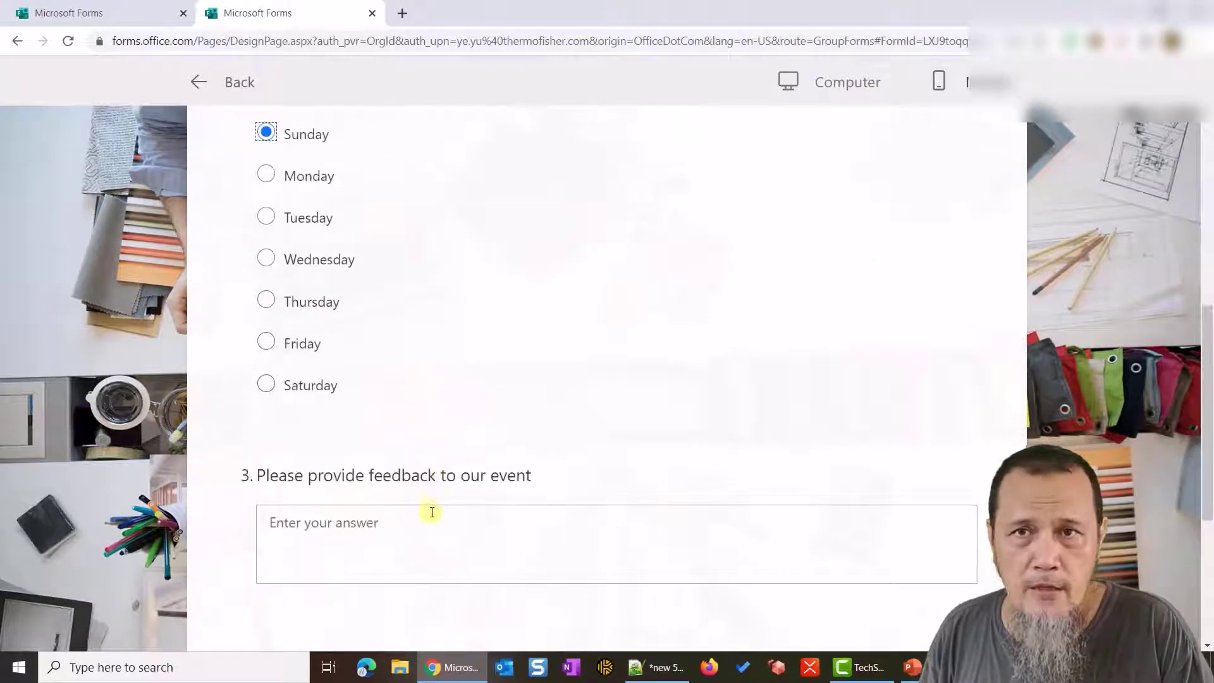
{"action": "left_click", "coordinate": [429, 515]}
{"action": "type", "text": "test2"}
{"action": "scroll", "coordinate": [430, 522], "scroll_direction": "down", "scroll_amount": 3}
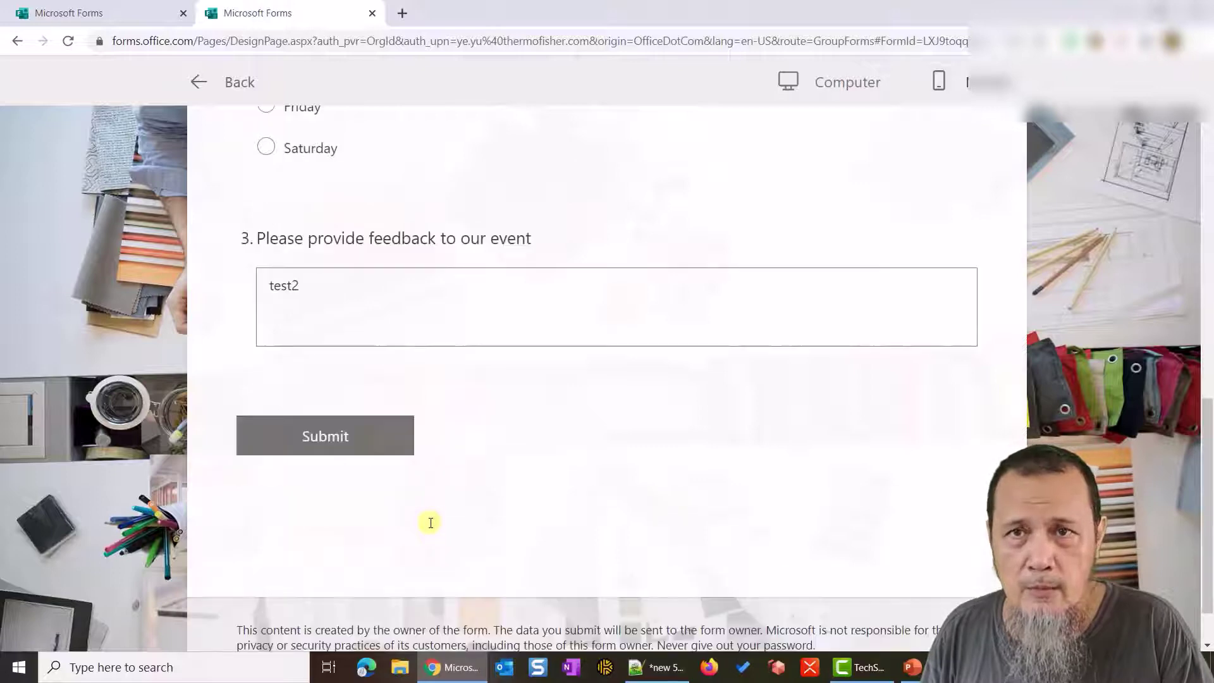
{"action": "left_click", "coordinate": [355, 436]}
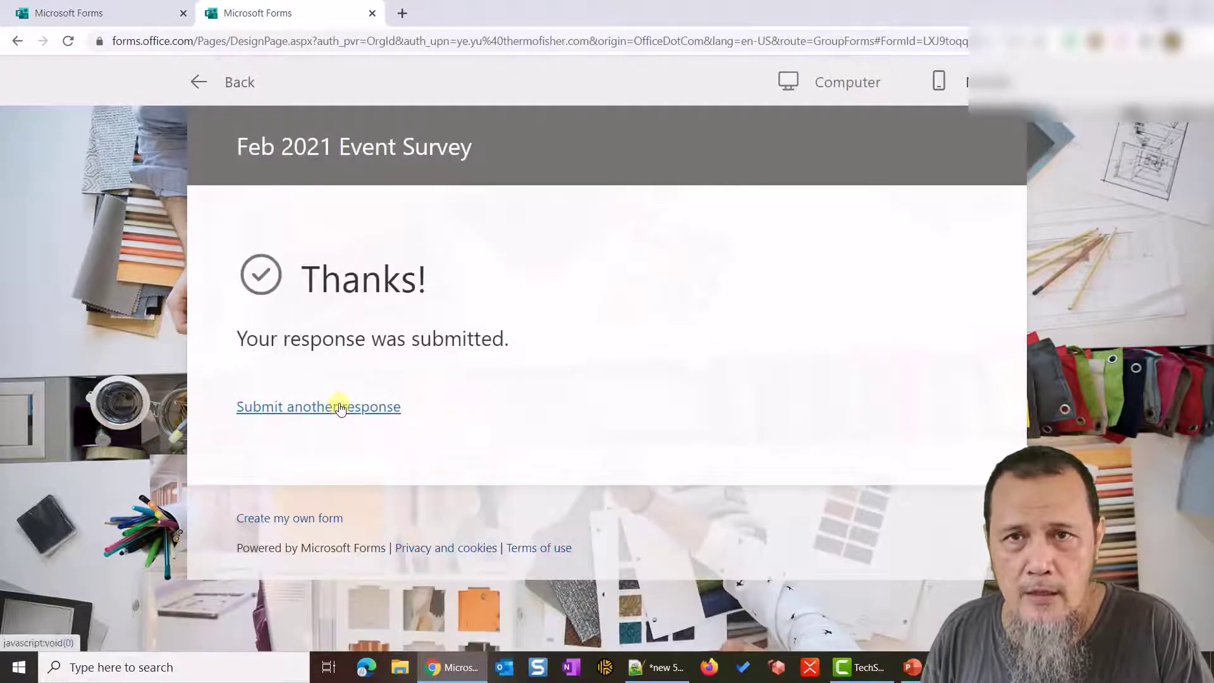
Submit a further test response with a 5-star rating, Wednesday as the preferred day and "test3" as feedback
{"action": "left_click", "coordinate": [339, 406]}
{"action": "left_click", "coordinate": [426, 473]}
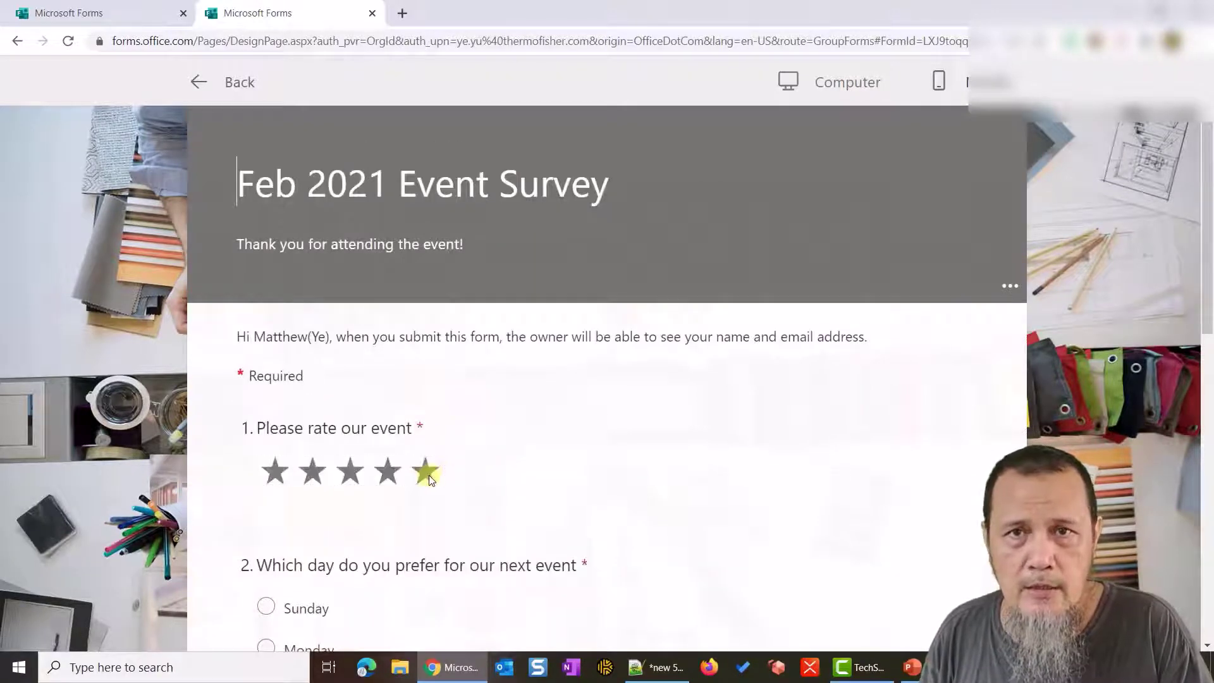
{"action": "scroll", "coordinate": [429, 476], "scroll_direction": "down", "scroll_amount": 3}
{"action": "left_click", "coordinate": [330, 501]}
{"action": "scroll", "coordinate": [327, 498], "scroll_direction": "down", "scroll_amount": 3}
{"action": "left_click", "coordinate": [360, 520]}
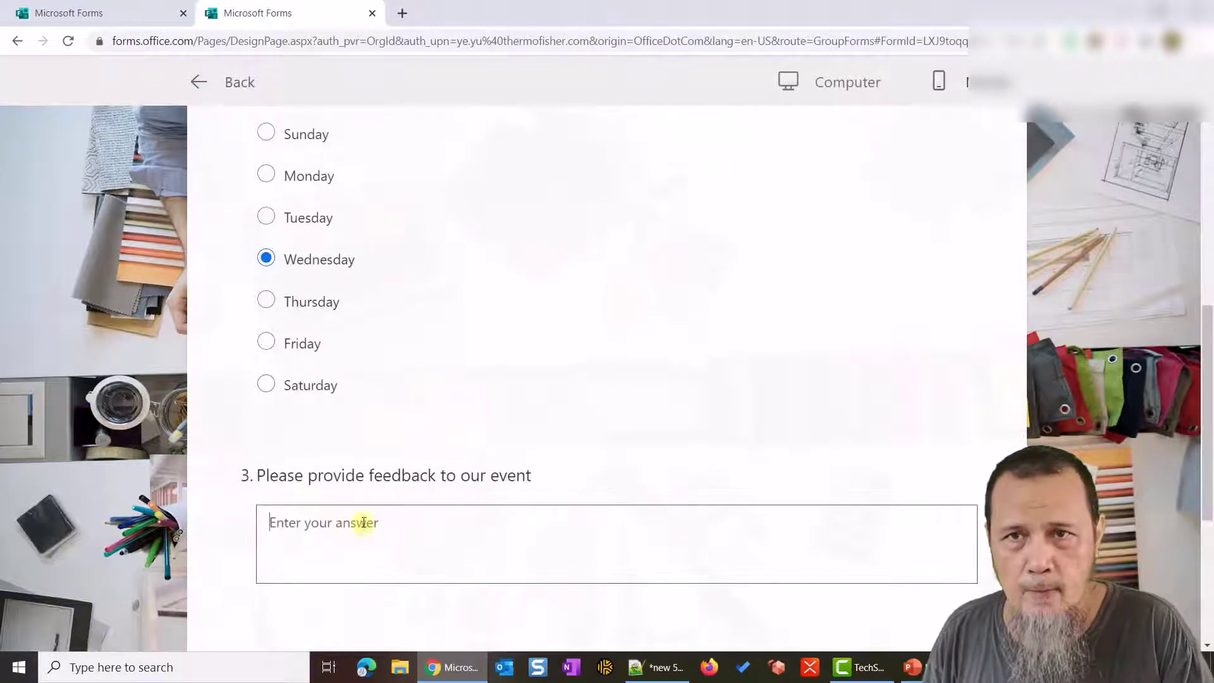
{"action": "type", "text": "test"}
{"action": "scroll", "coordinate": [364, 522], "scroll_direction": "down", "scroll_amount": 3}
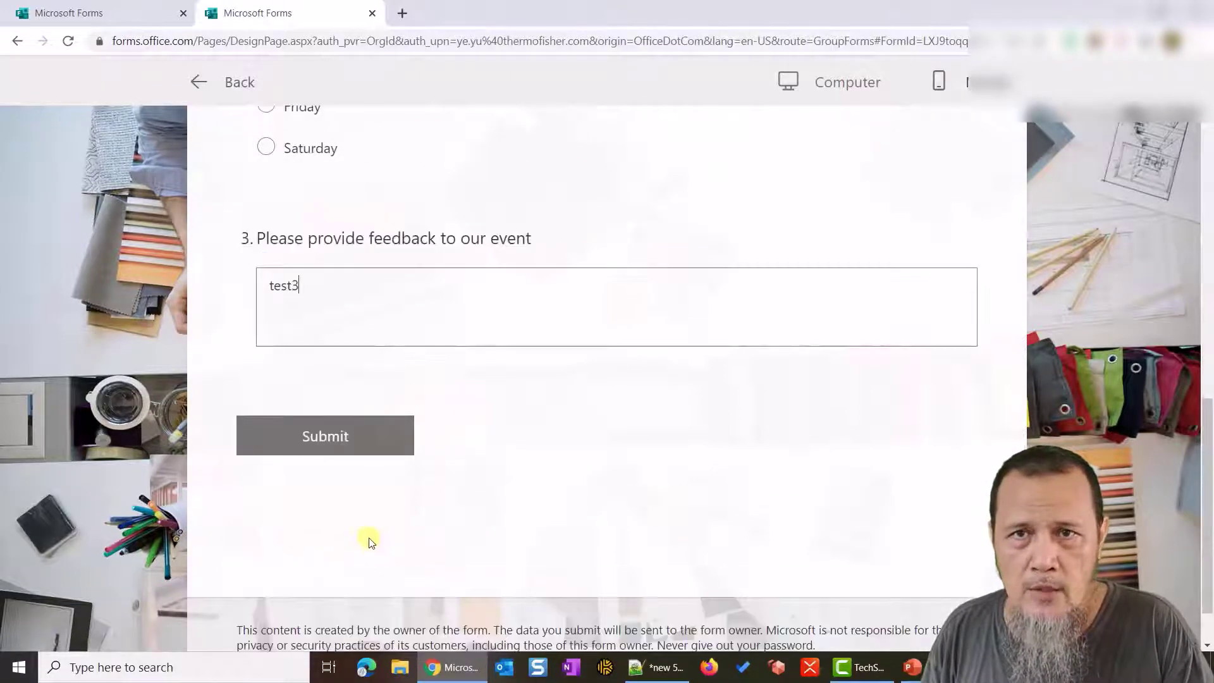
{"action": "left_click", "coordinate": [368, 435]}
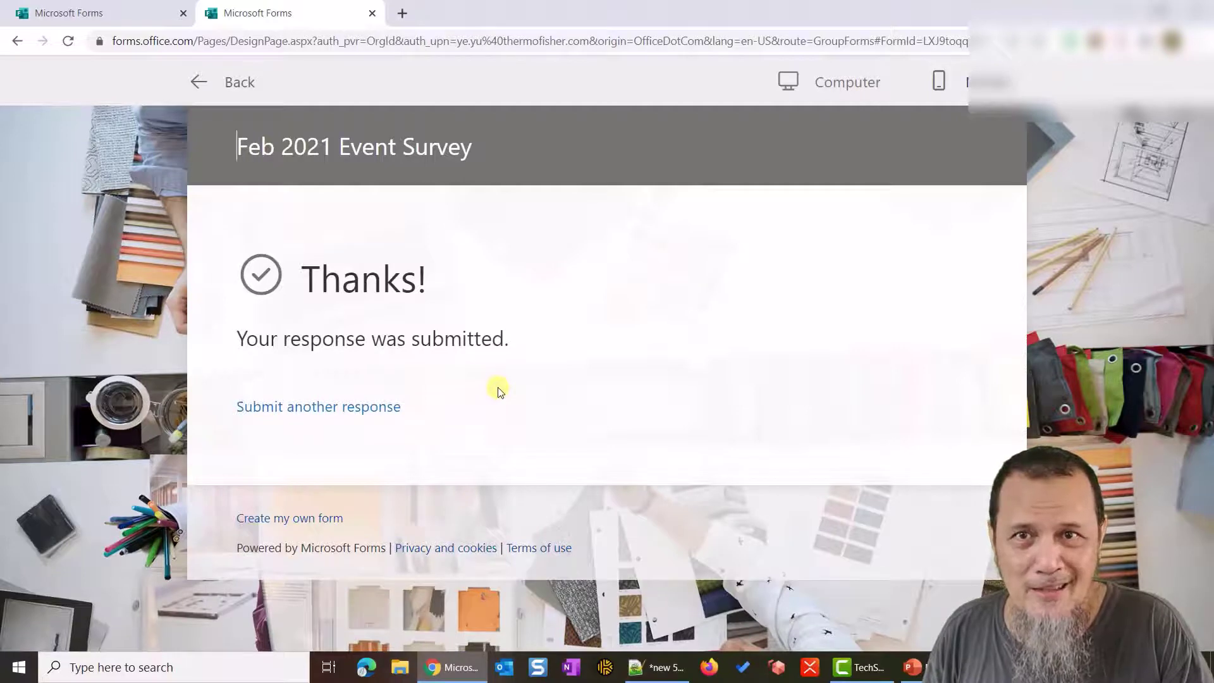
Leave the preview and review the survey's response summary, including the average rating and the preferred-day chart
{"action": "left_click", "coordinate": [200, 88]}
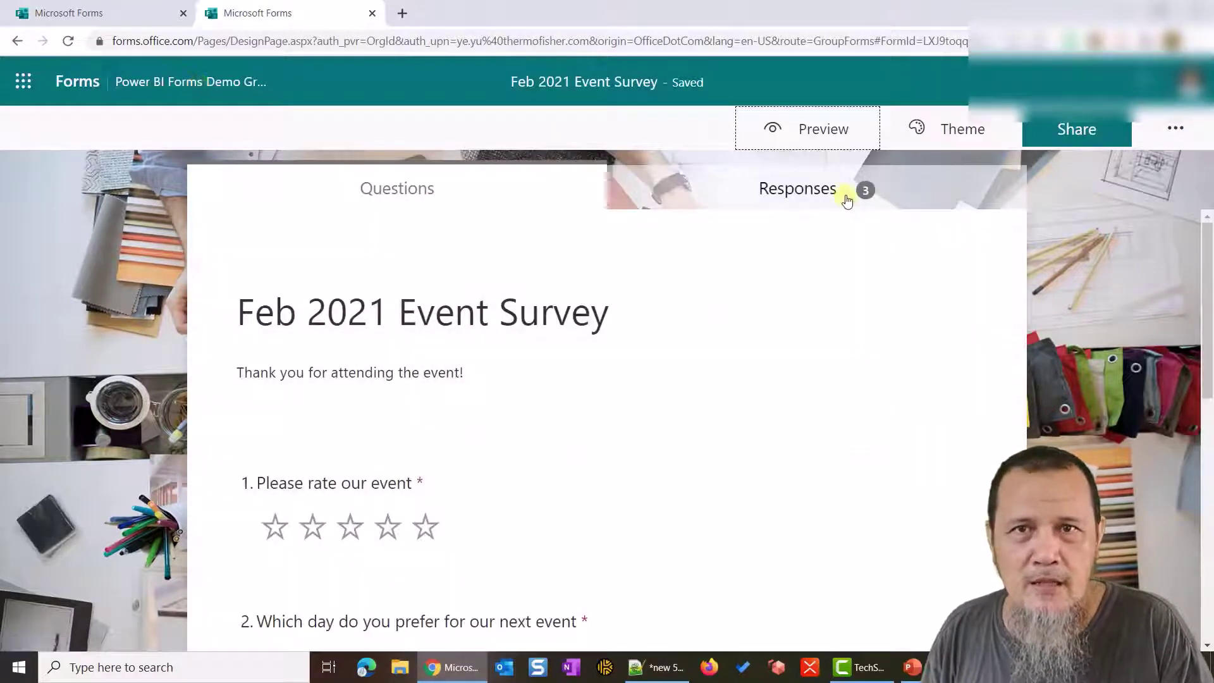
{"action": "left_click", "coordinate": [857, 197]}
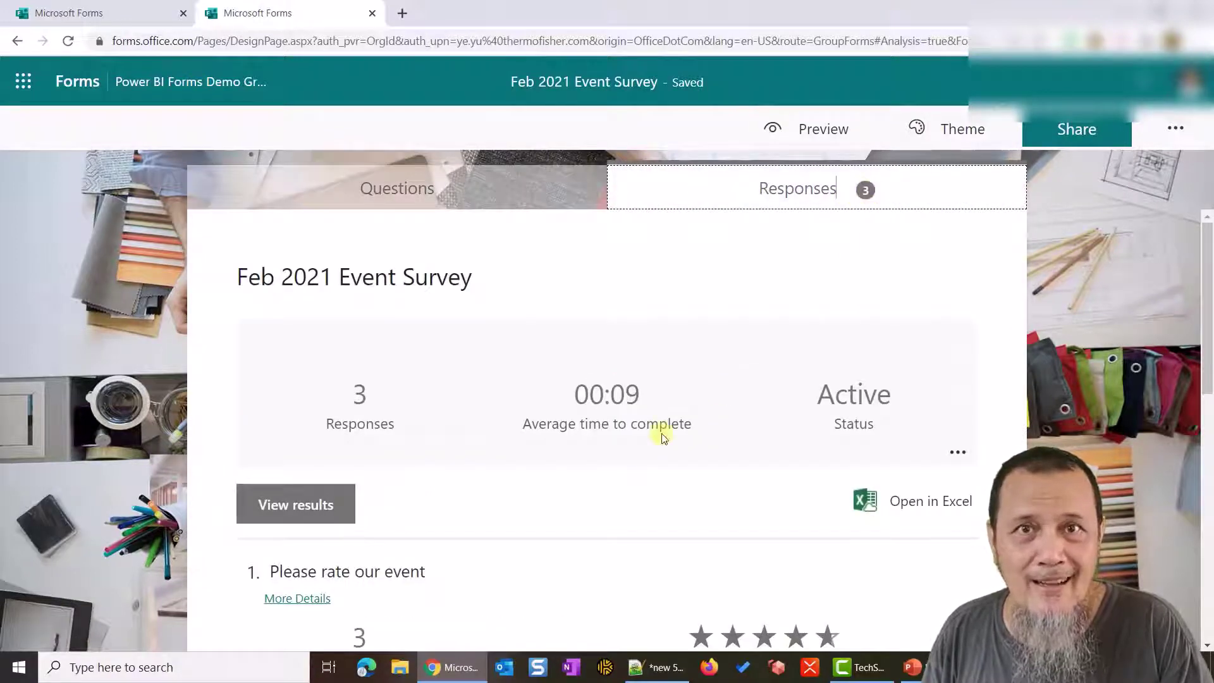
{"action": "scroll", "coordinate": [663, 438], "scroll_direction": "down", "scroll_amount": 3}
{"action": "scroll", "coordinate": [662, 436], "scroll_direction": "down", "scroll_amount": 5}
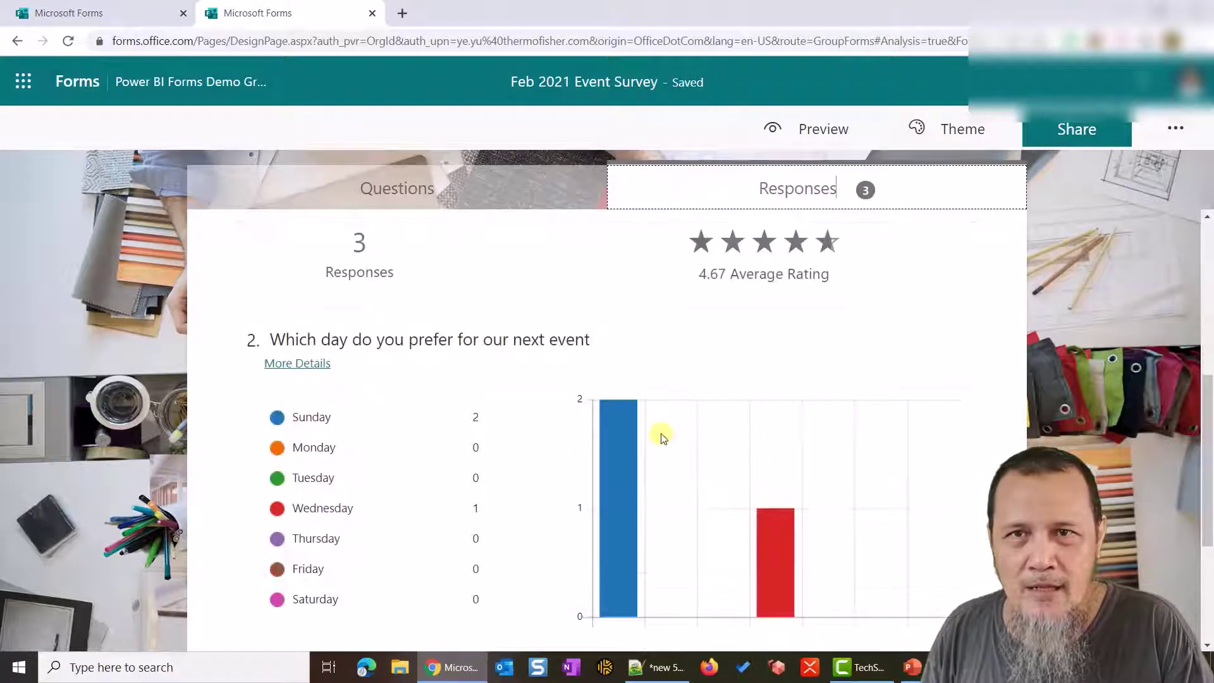
{"action": "scroll", "coordinate": [663, 436], "scroll_direction": "up", "scroll_amount": 9}
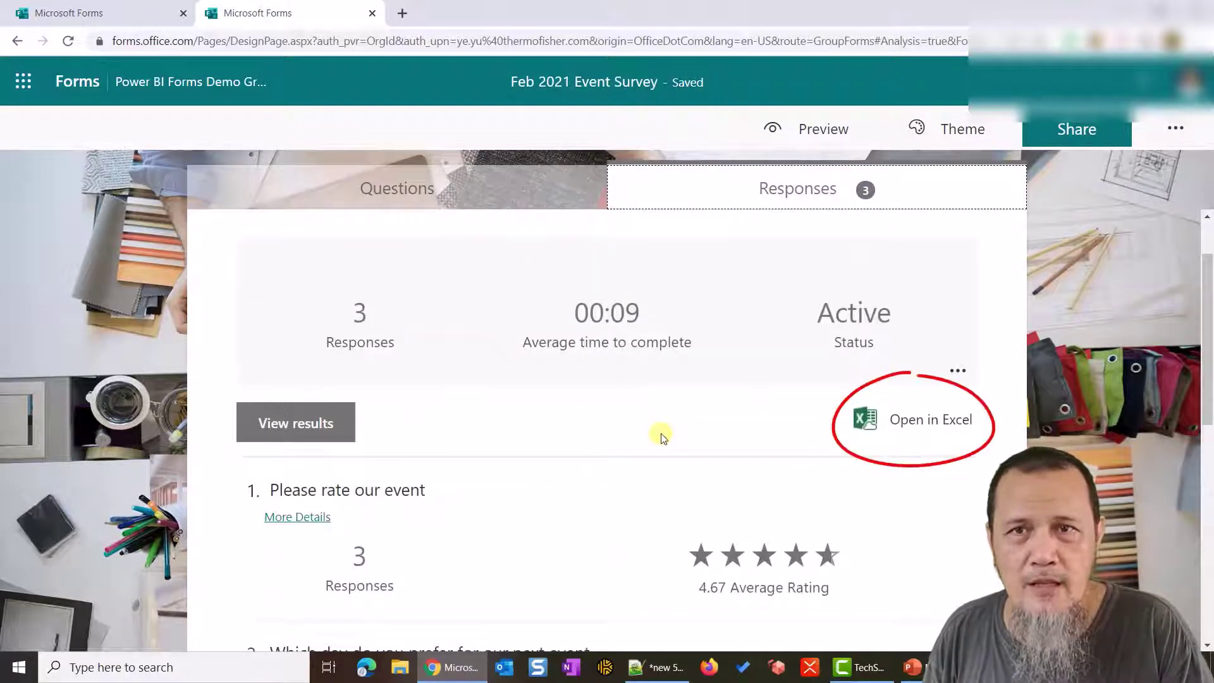
Open the survey responses in Excel and examine the start time, completion time, email, name and question answer columns
{"action": "left_click", "coordinate": [874, 430]}
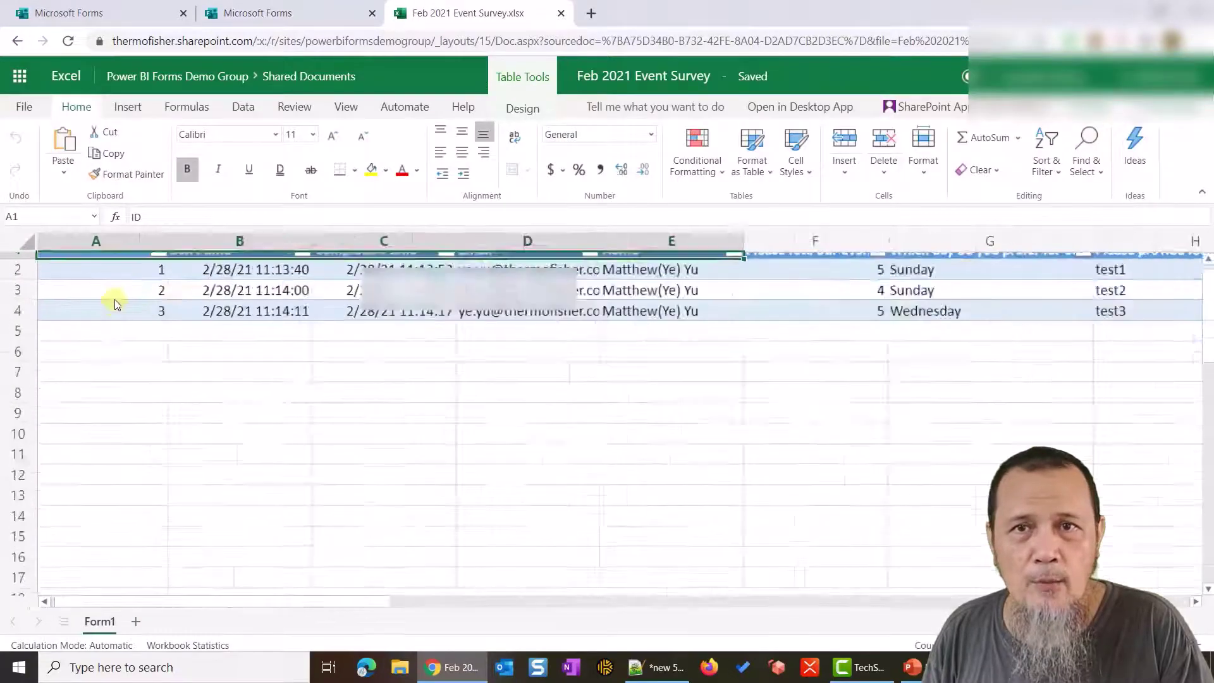
{"action": "scroll", "coordinate": [238, 450], "scroll_direction": "up", "scroll_amount": 3}
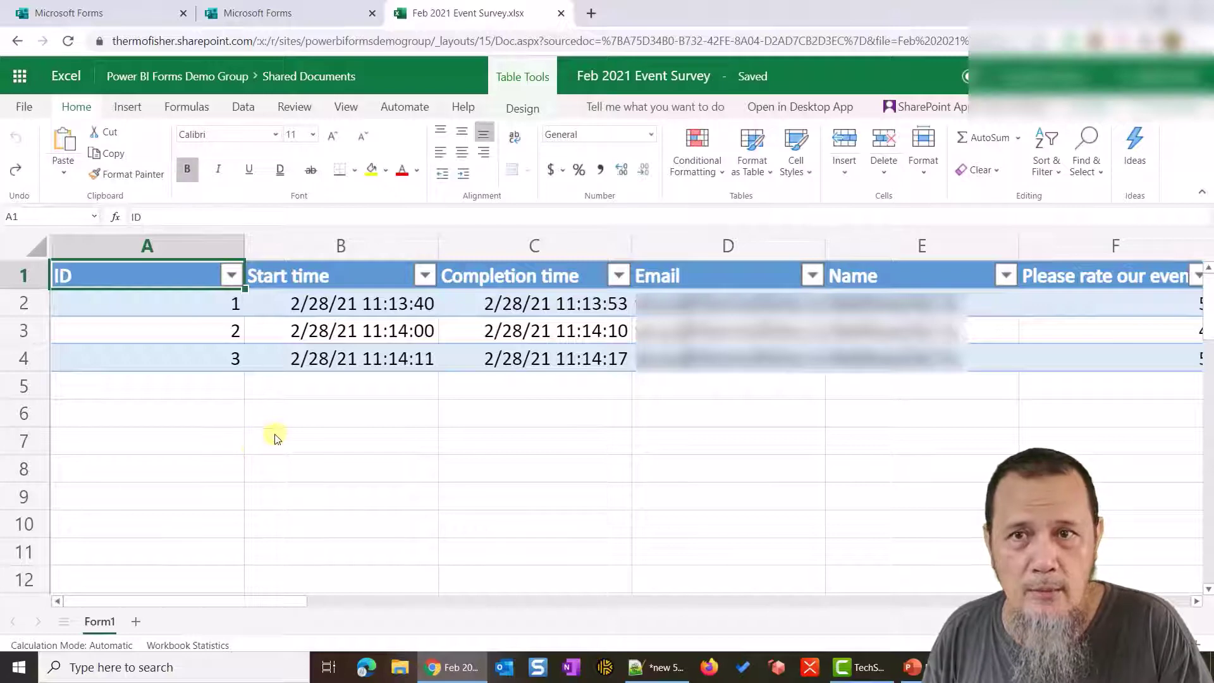
{"action": "left_click", "coordinate": [315, 273]}
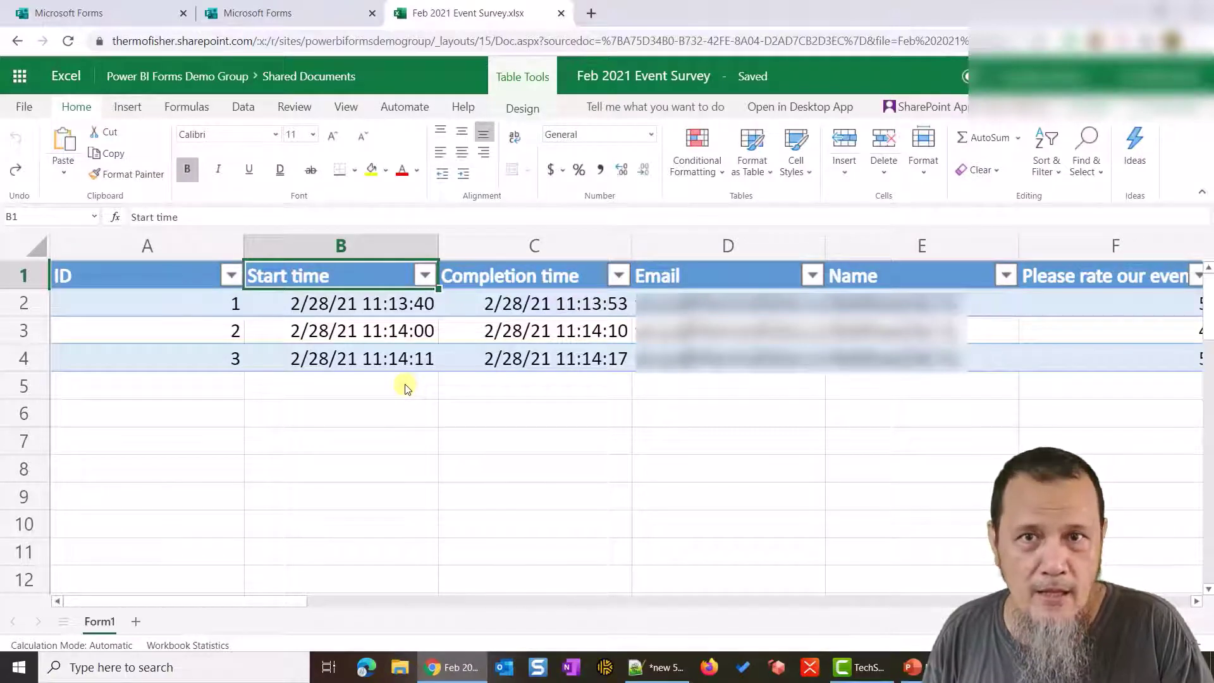
{"action": "left_click", "coordinate": [560, 280]}
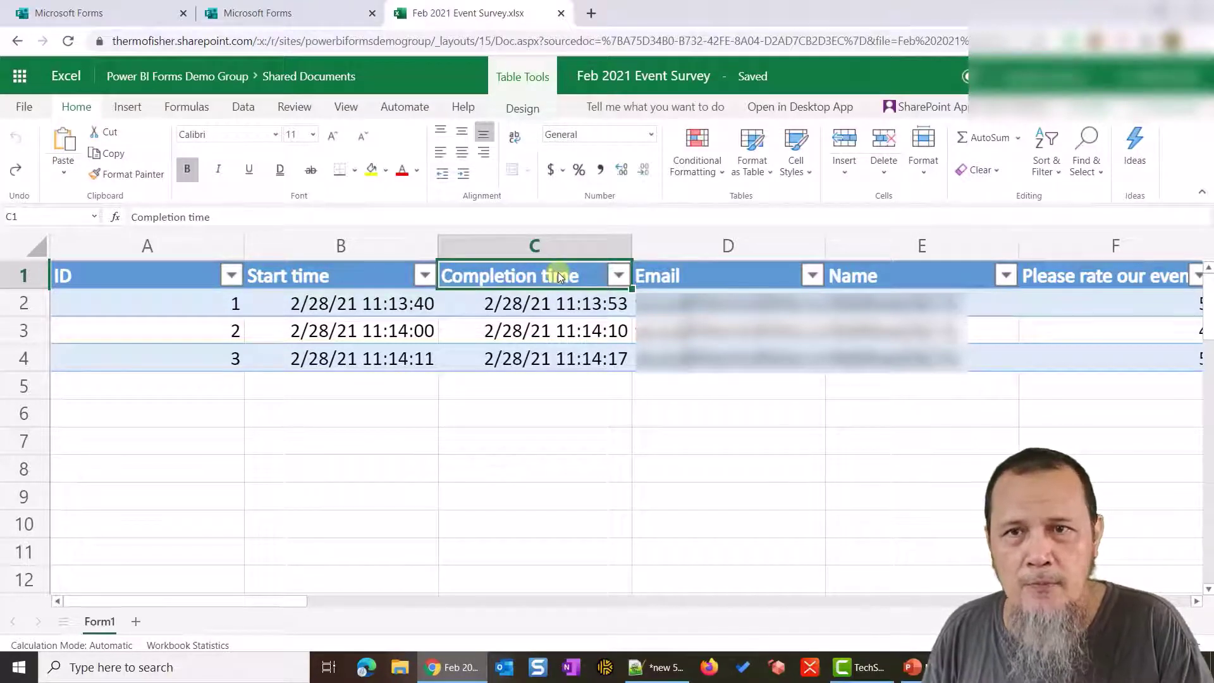
{"action": "key", "text": "Right"}
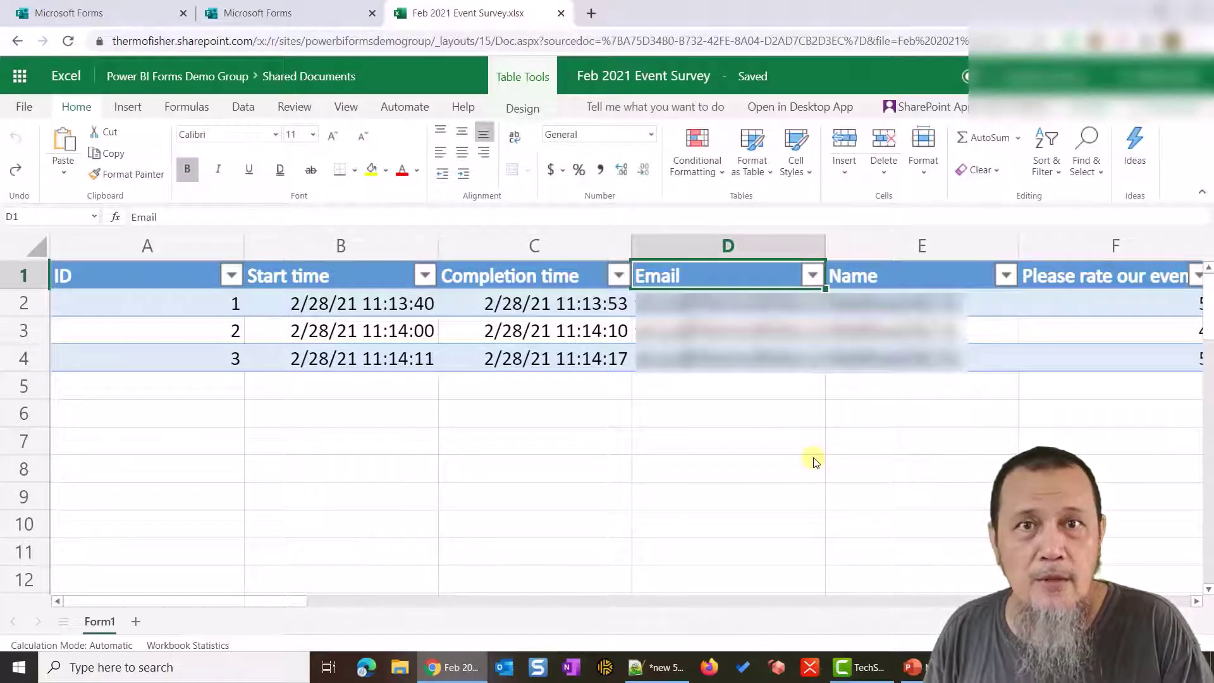
{"action": "left_click", "coordinate": [883, 274]}
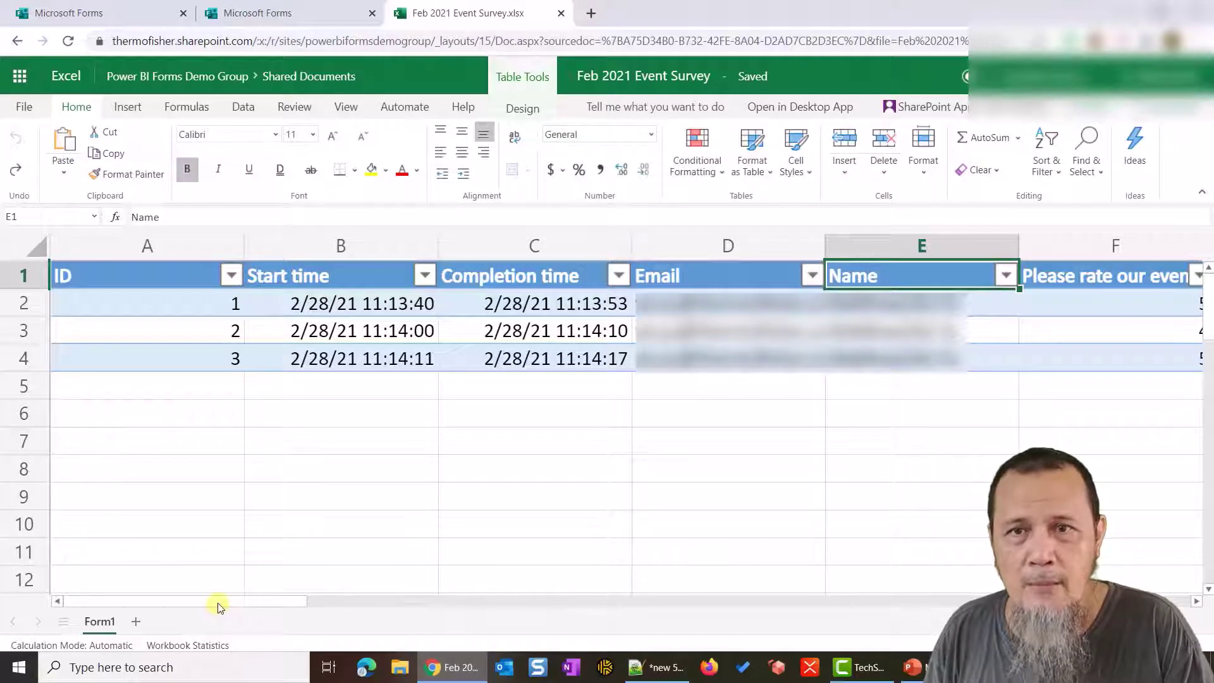
{"action": "left_click_drag", "start_coordinate": [218, 603], "coordinate": [412, 607]}
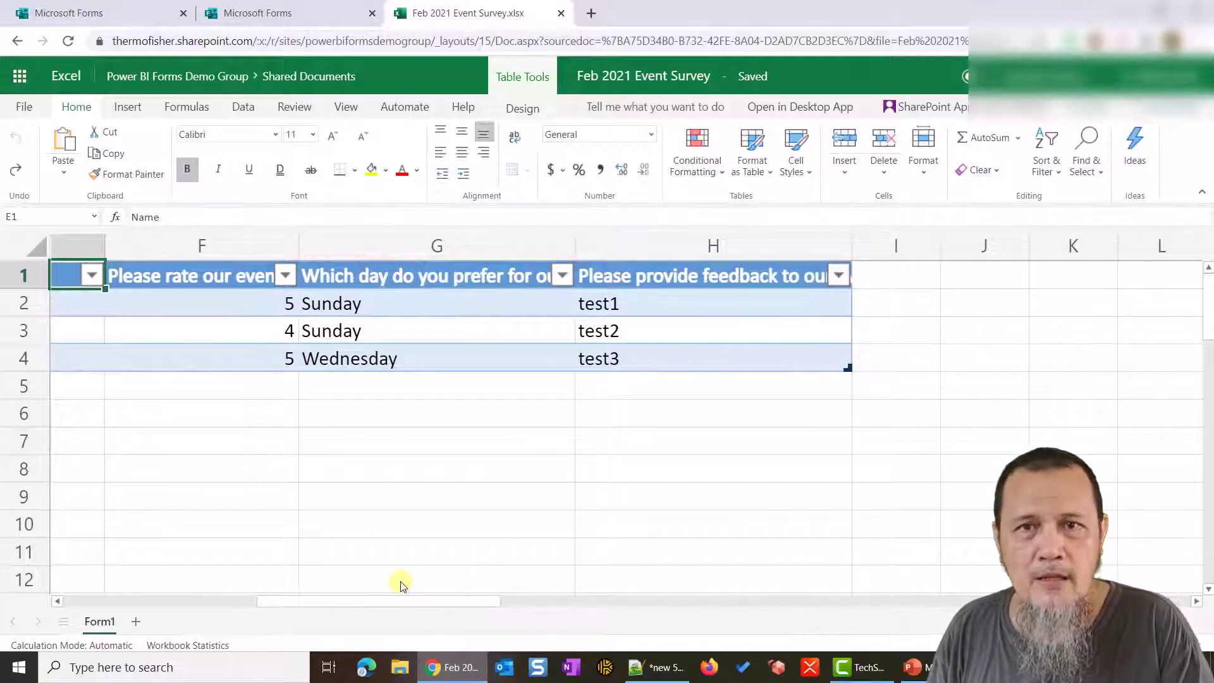
Compare the rating, preferred-day and feedback columns of the response workbook with the matching questions in the survey form
{"action": "left_click", "coordinate": [215, 277]}
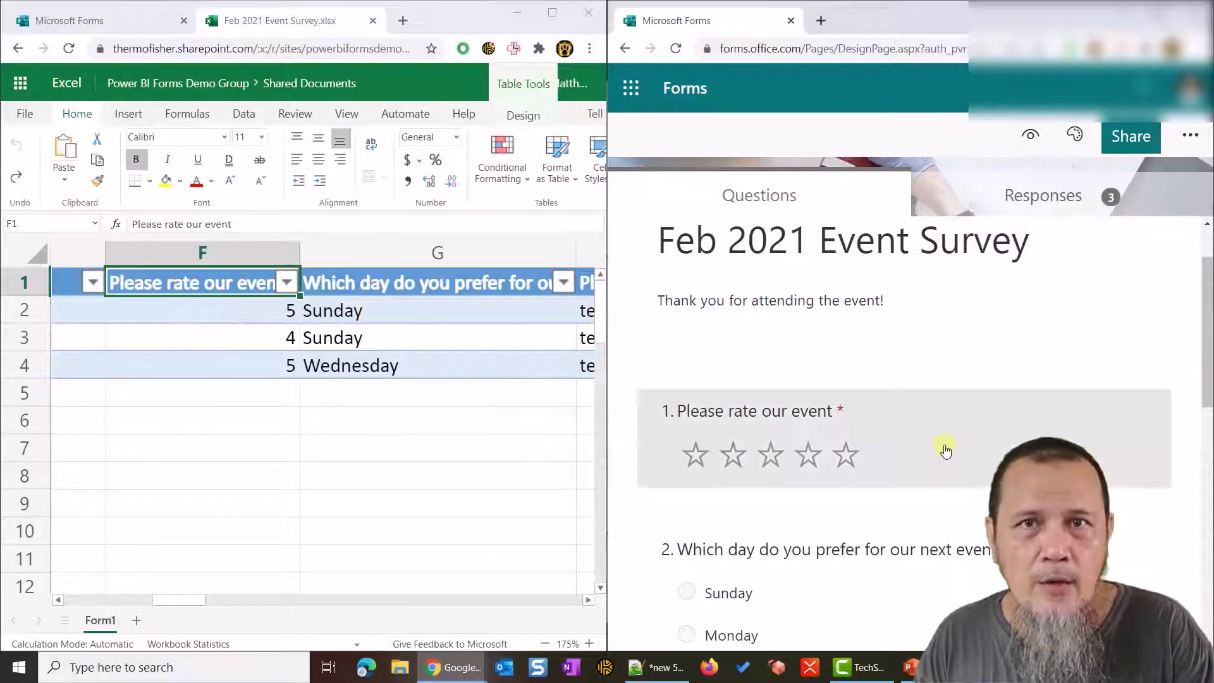
{"action": "scroll", "coordinate": [945, 449], "scroll_direction": "down", "scroll_amount": 3}
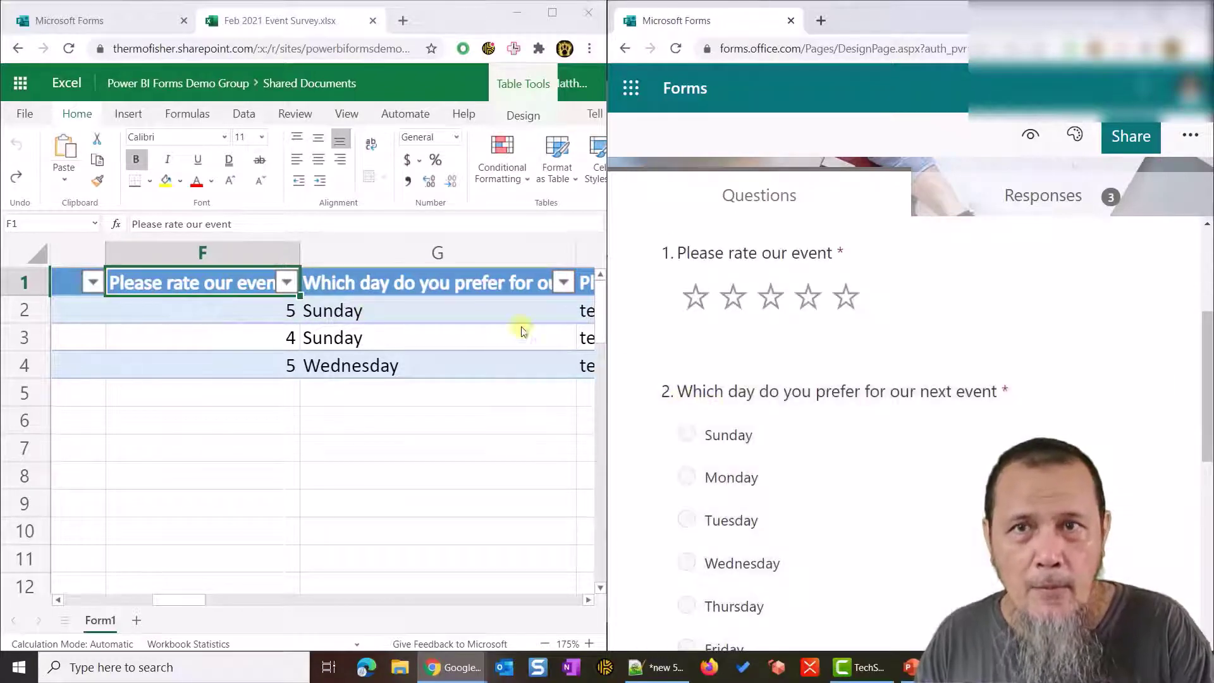
{"action": "left_click", "coordinate": [434, 282]}
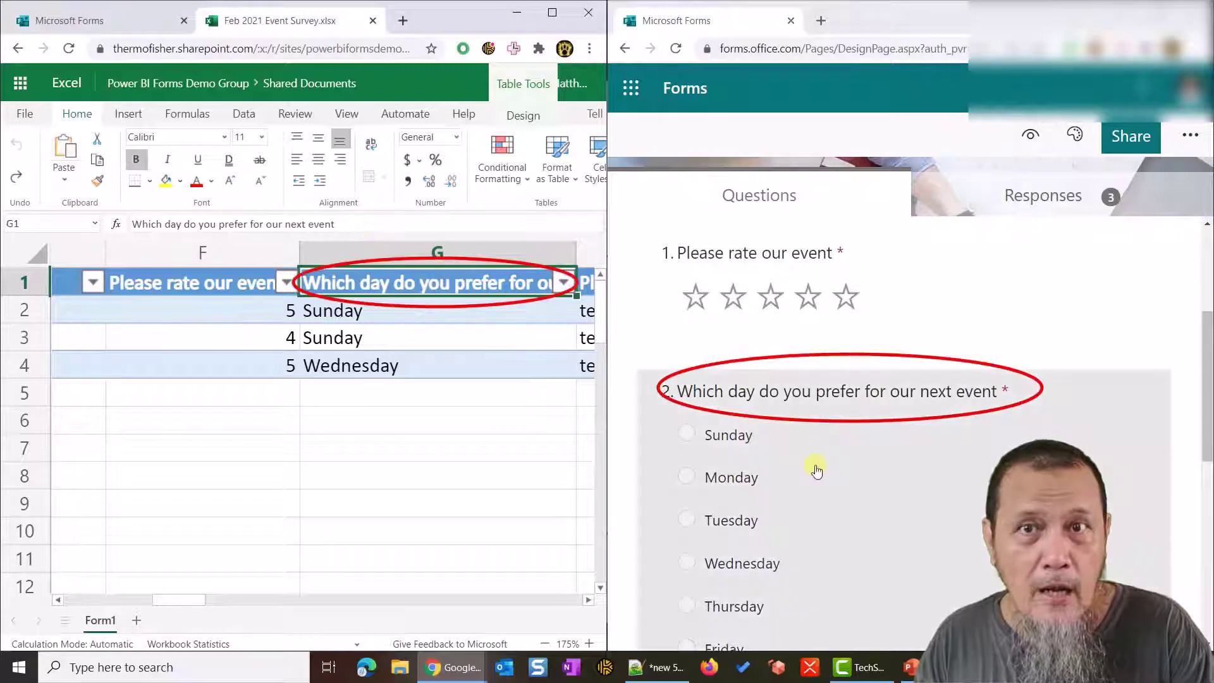
{"action": "left_click", "coordinate": [402, 318]}
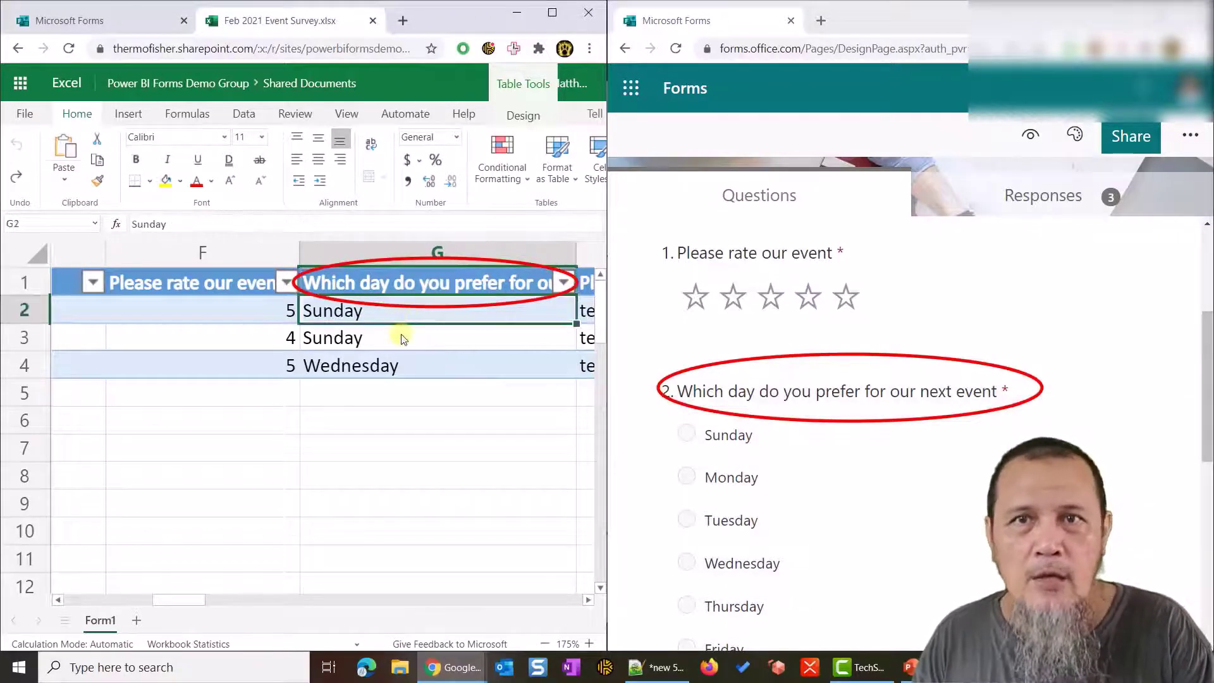
{"action": "left_click", "coordinate": [405, 337]}
{"action": "scroll", "coordinate": [451, 382], "scroll_direction": "right", "scroll_amount": 1}
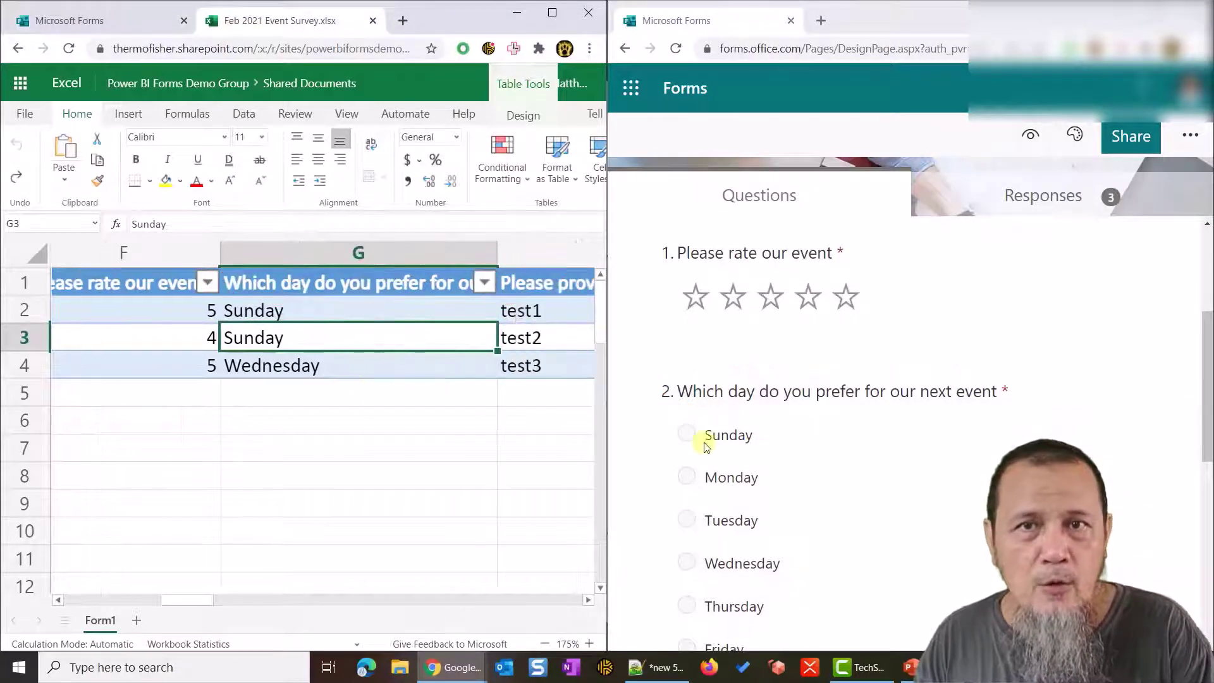
{"action": "scroll", "coordinate": [881, 494], "scroll_direction": "down", "scroll_amount": 5}
{"action": "scroll", "coordinate": [439, 348], "scroll_direction": "right", "scroll_amount": 2}
{"action": "scroll", "coordinate": [432, 342], "scroll_direction": "right", "scroll_amount": 1}
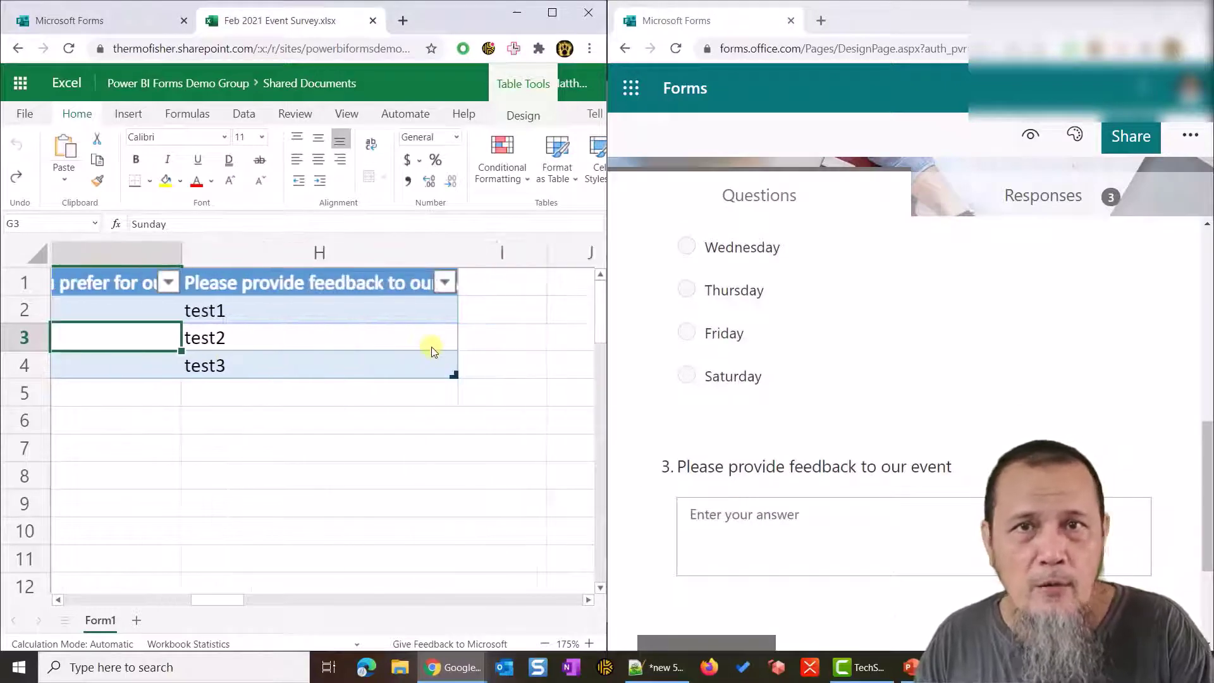
{"action": "left_click", "coordinate": [353, 282]}
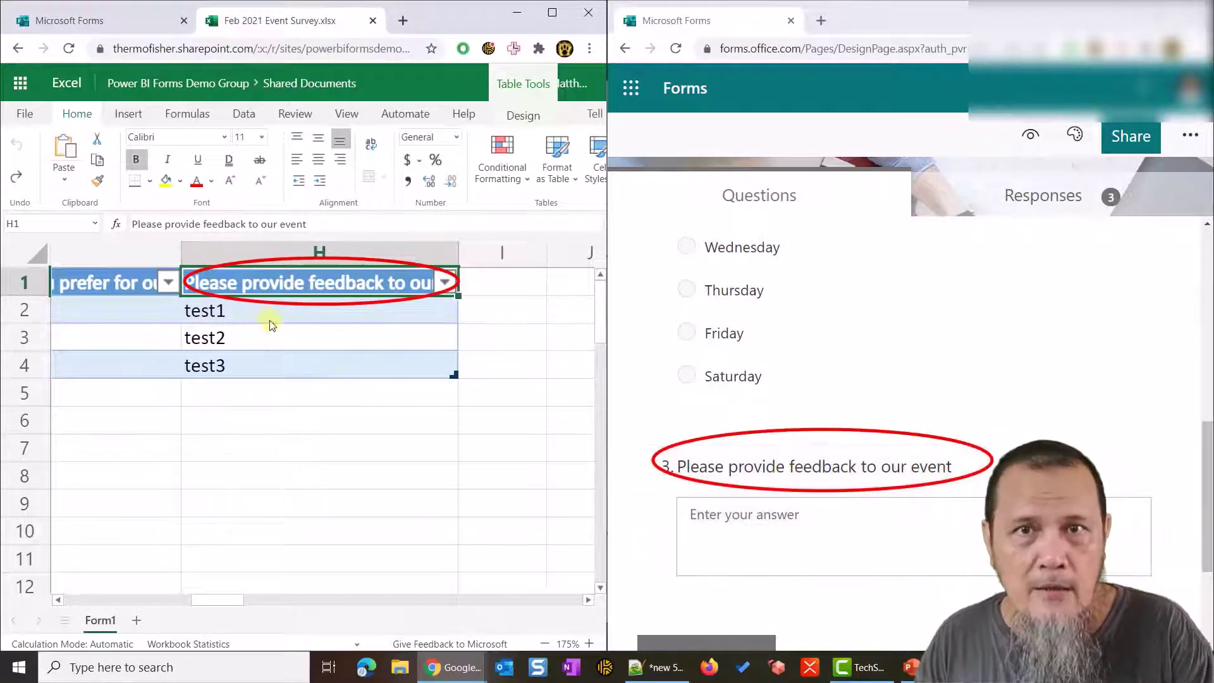
{"action": "left_click_drag", "start_coordinate": [263, 316], "coordinate": [260, 366]}
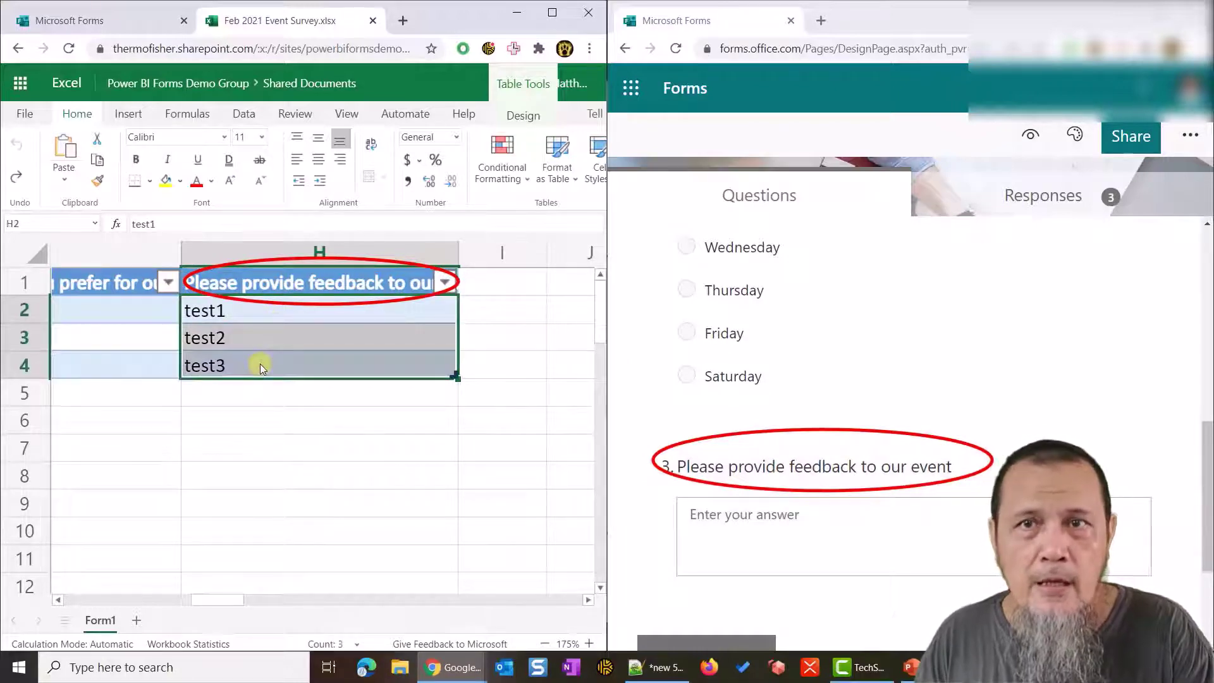
{"action": "left_click", "coordinate": [260, 366]}
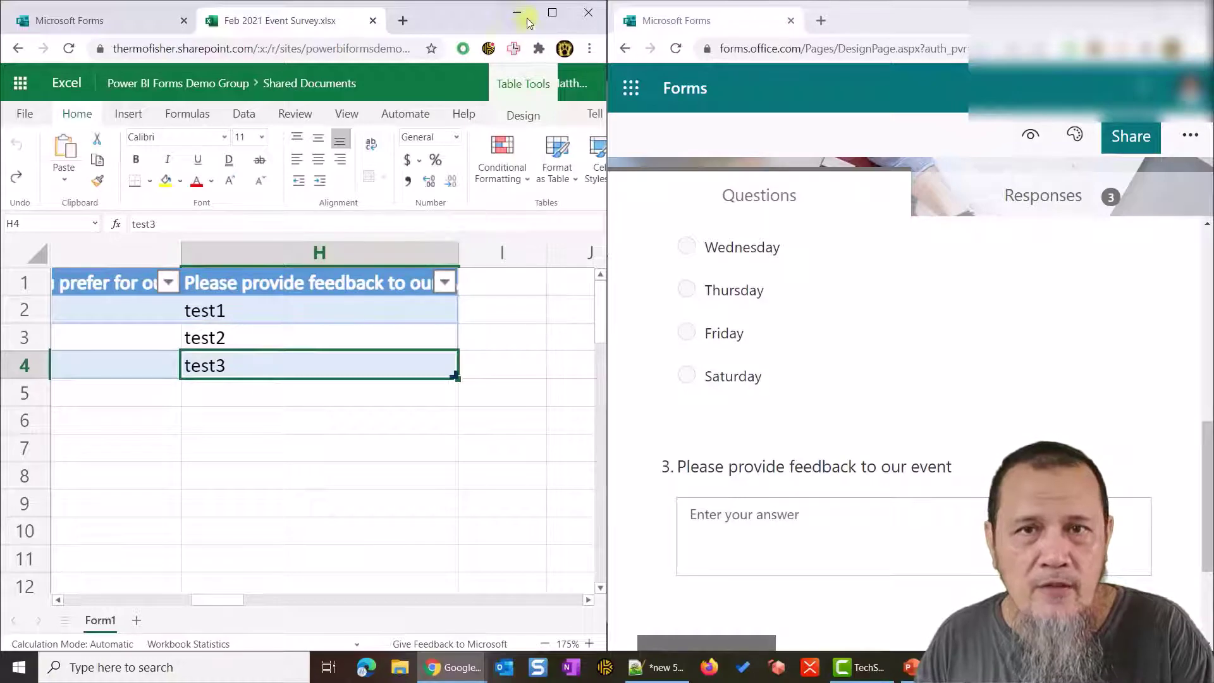
Maximize the workbook window and open the Feb 2021 Event Survey workbook in the Excel desktop app
{"action": "left_click", "coordinate": [552, 12]}
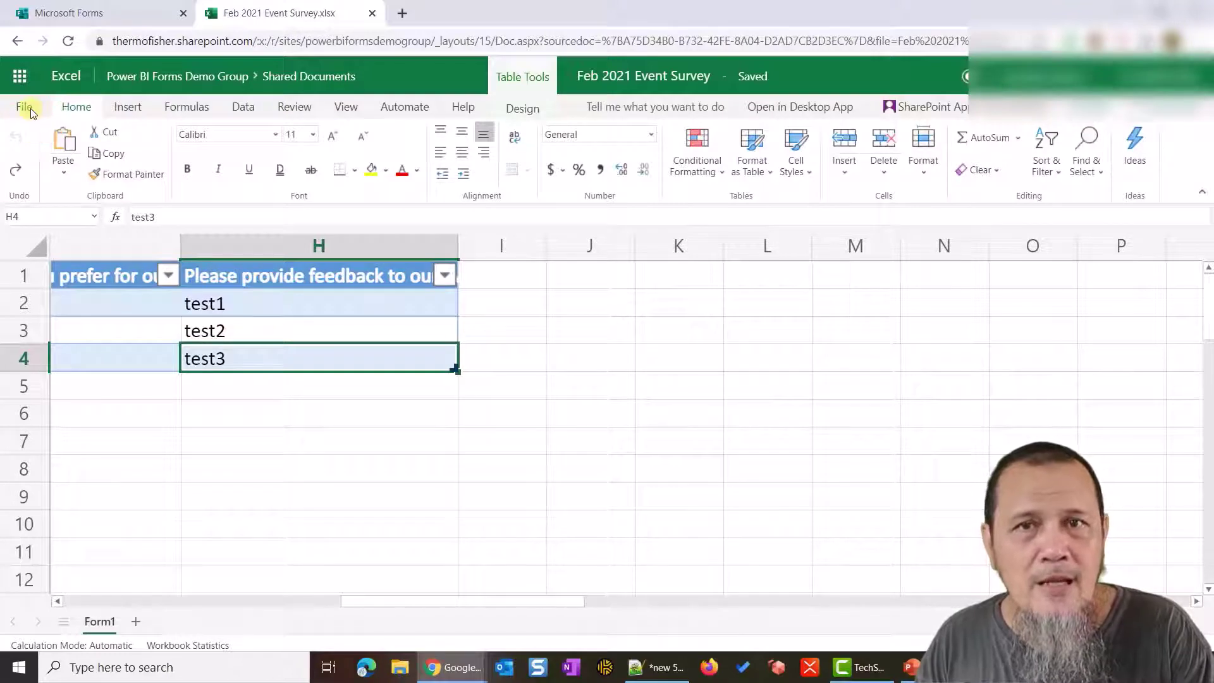
{"action": "left_click", "coordinate": [25, 107]}
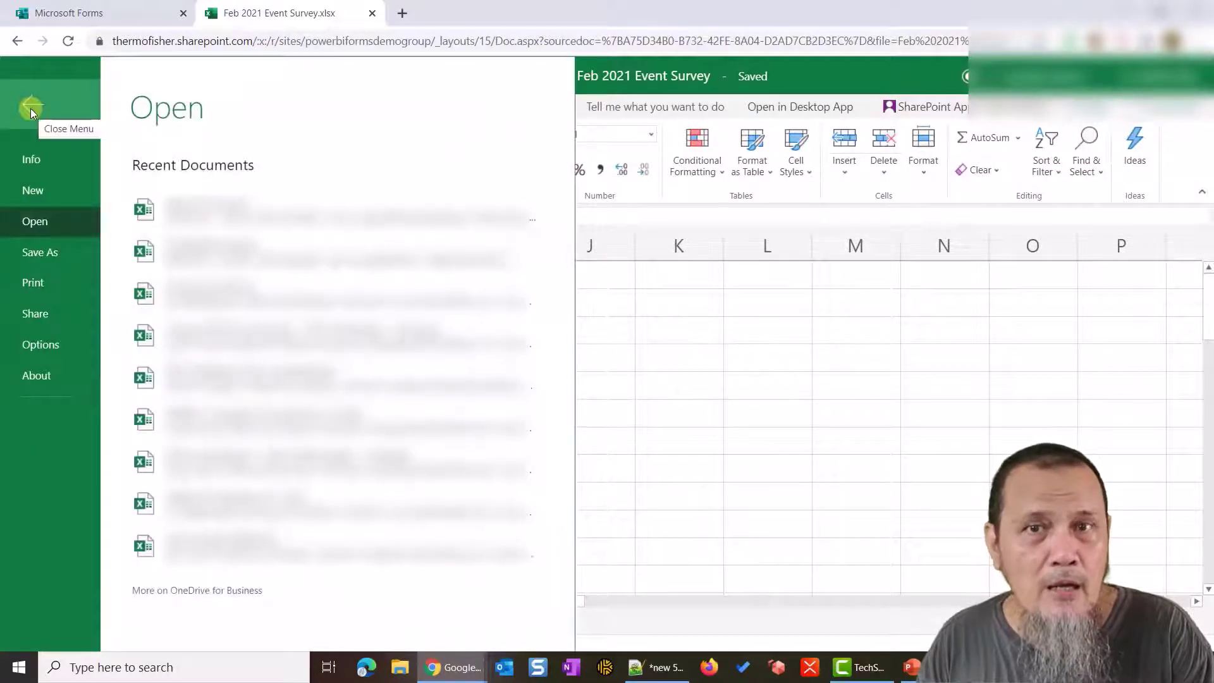
{"action": "left_click", "coordinate": [70, 168]}
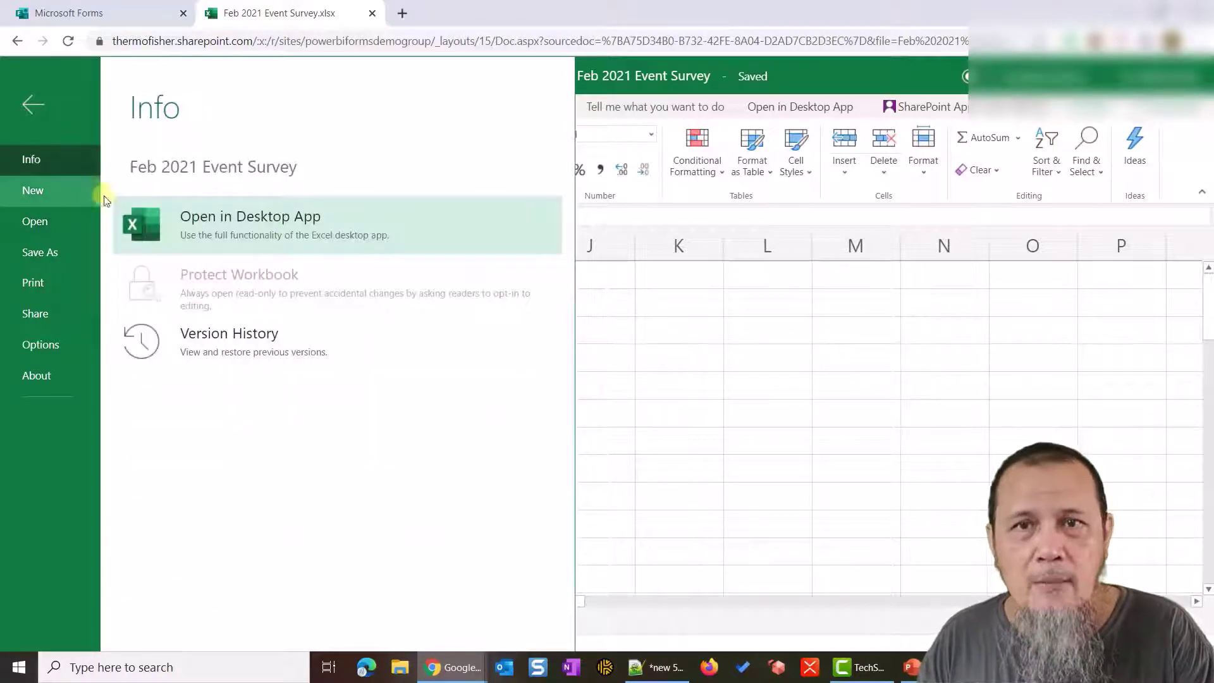
{"action": "left_click", "coordinate": [199, 229]}
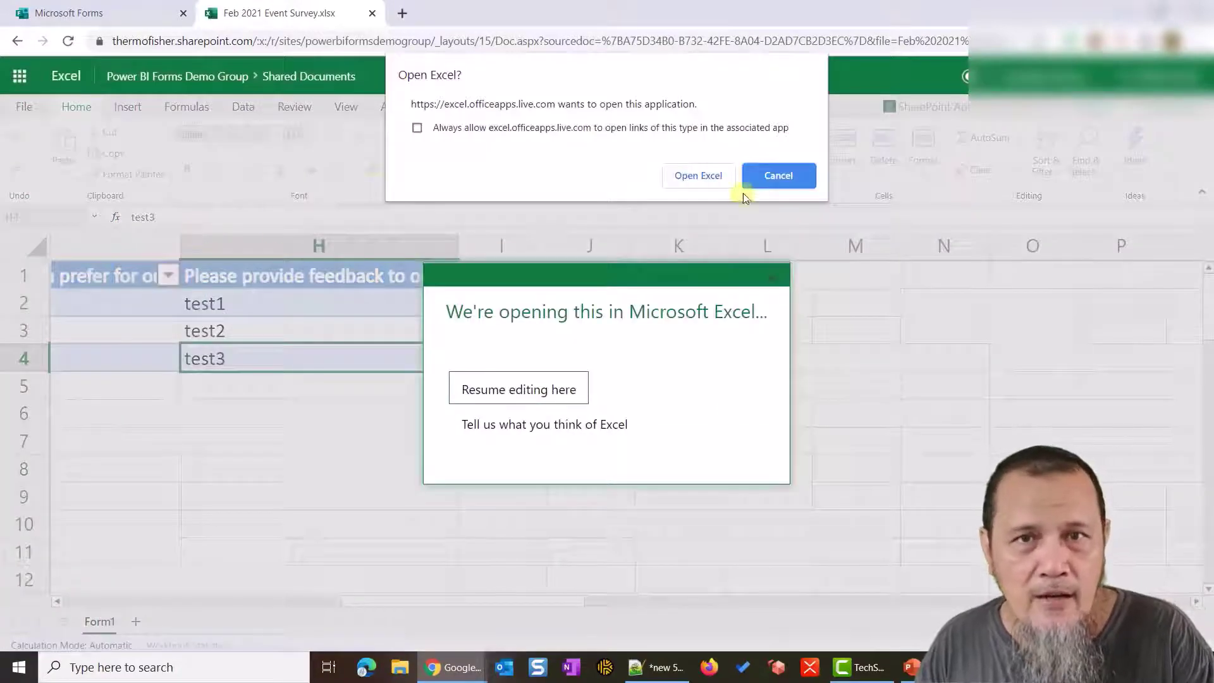
{"action": "left_click", "coordinate": [704, 184]}
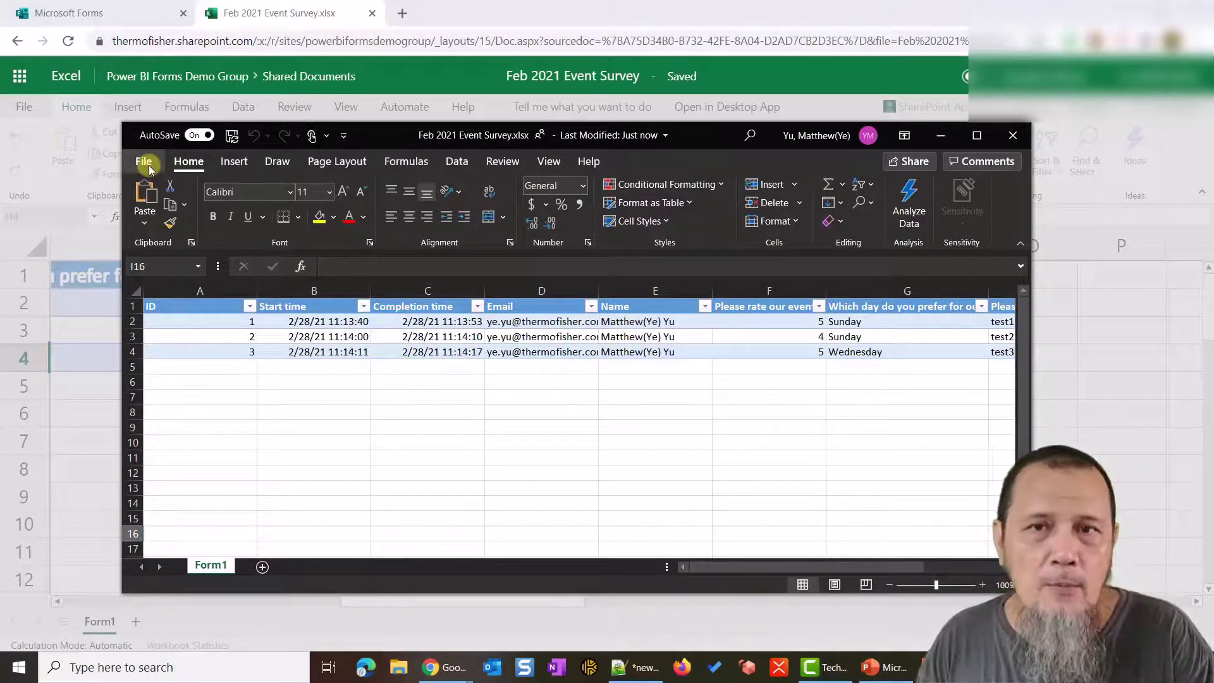
Show the file information of the Feb 2021 Event Survey workbook and copy its path
{"action": "left_click", "coordinate": [144, 162]}
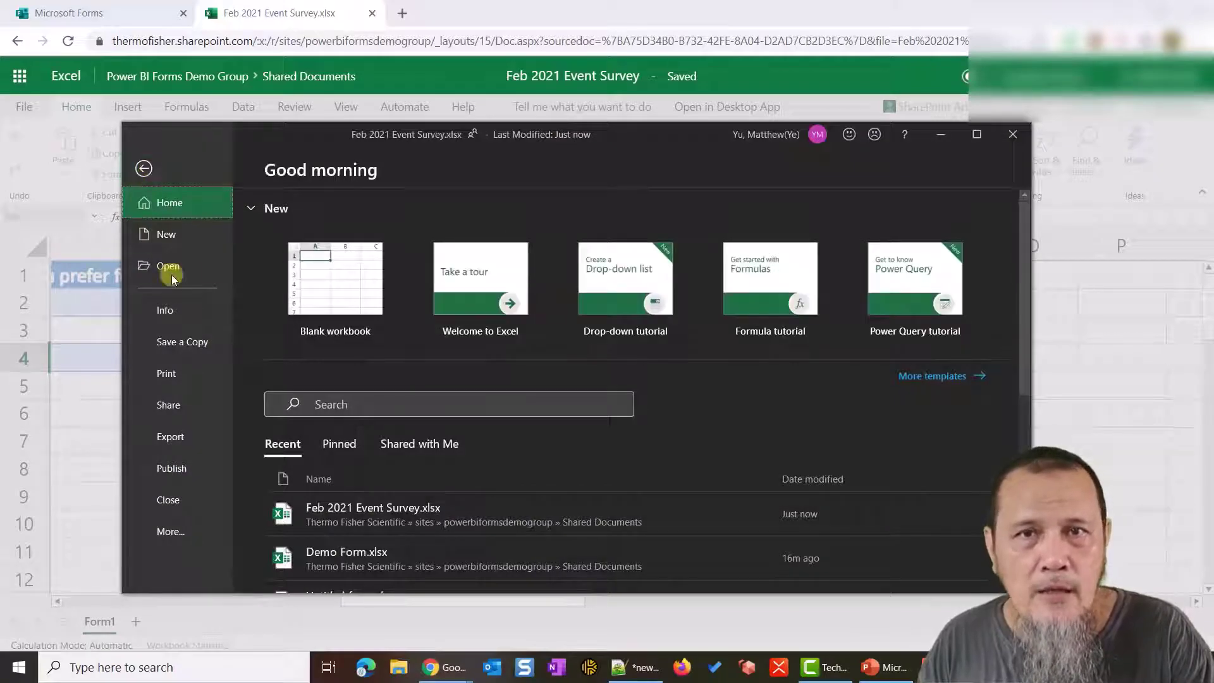
{"action": "left_click", "coordinate": [175, 311]}
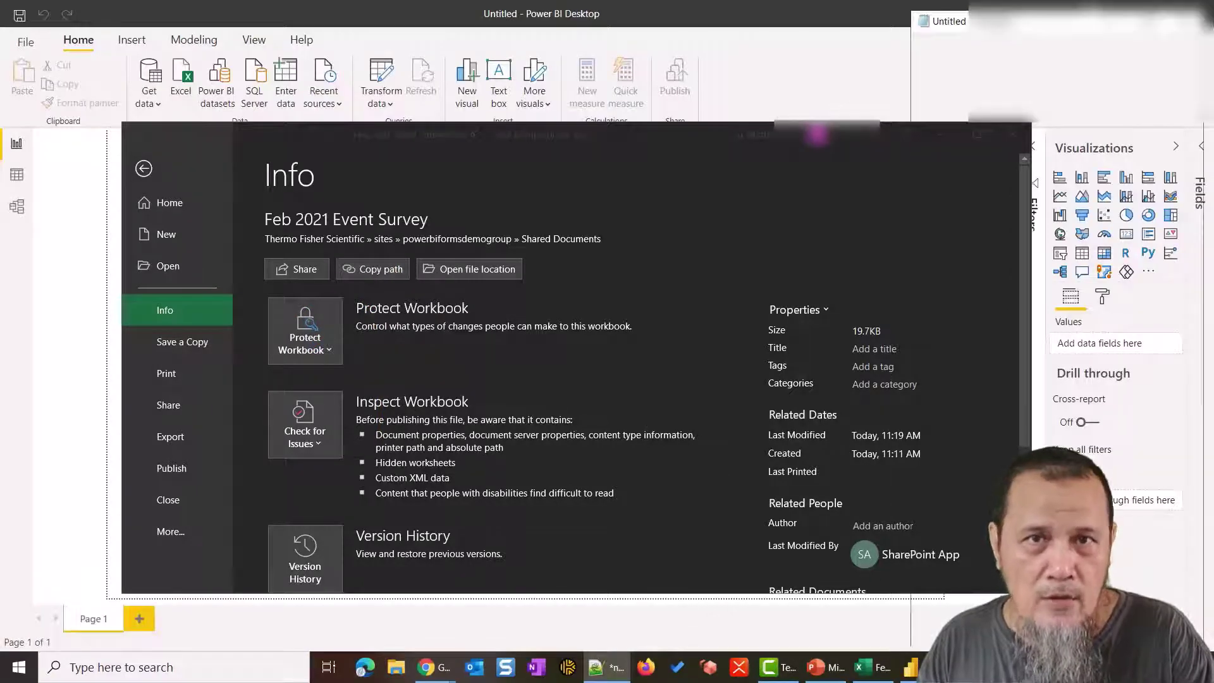
{"action": "right_click", "coordinate": [1011, 167]}
{"action": "left_click", "coordinate": [903, 161]}
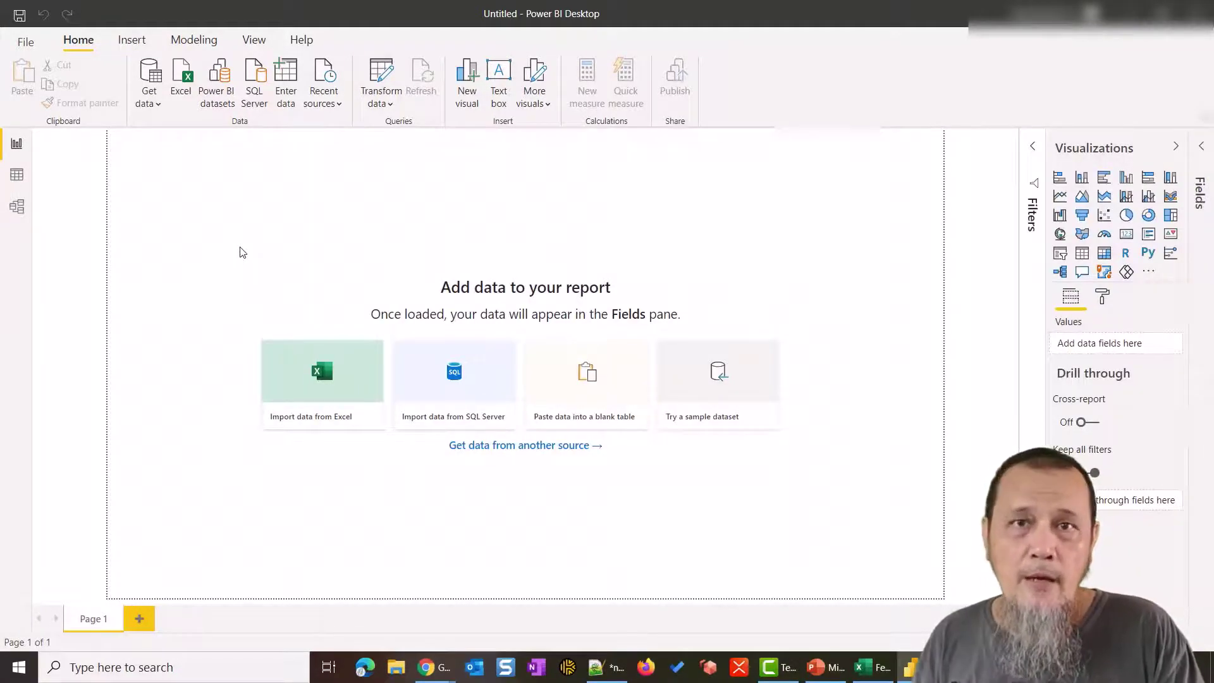
In Power BI Desktop, get data from the web using the copied workbook path with the "?web=1" suffix removed
{"action": "left_click", "coordinate": [157, 106]}
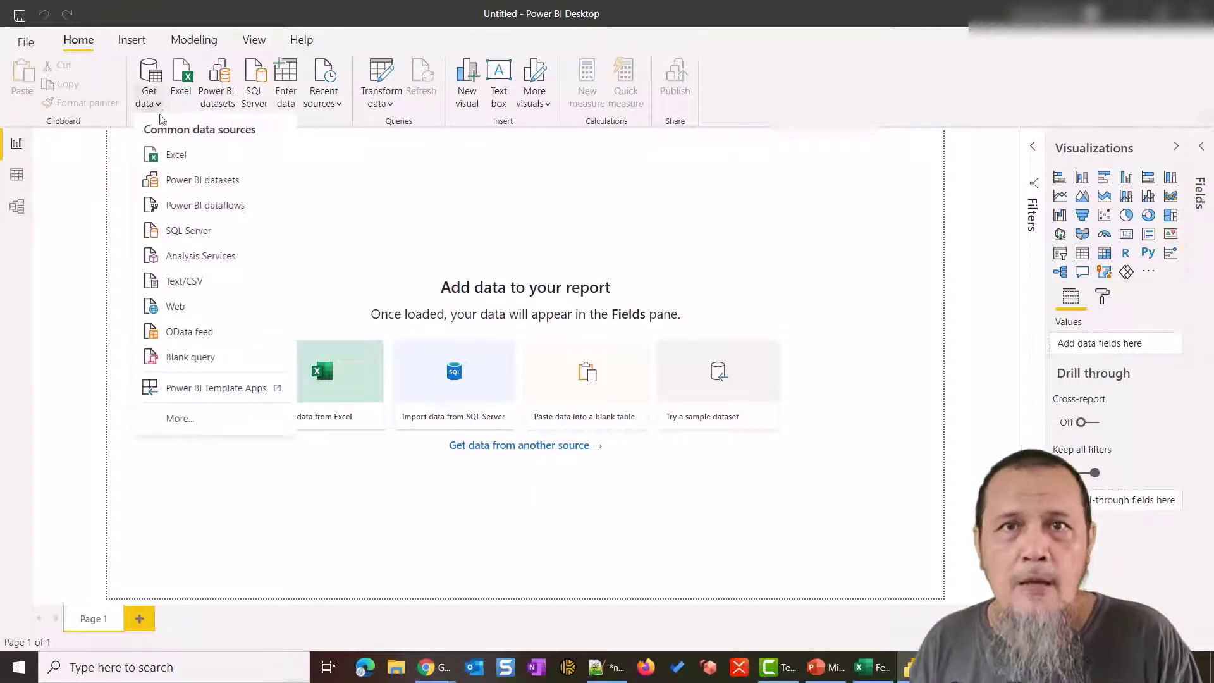
{"action": "left_click", "coordinate": [175, 307]}
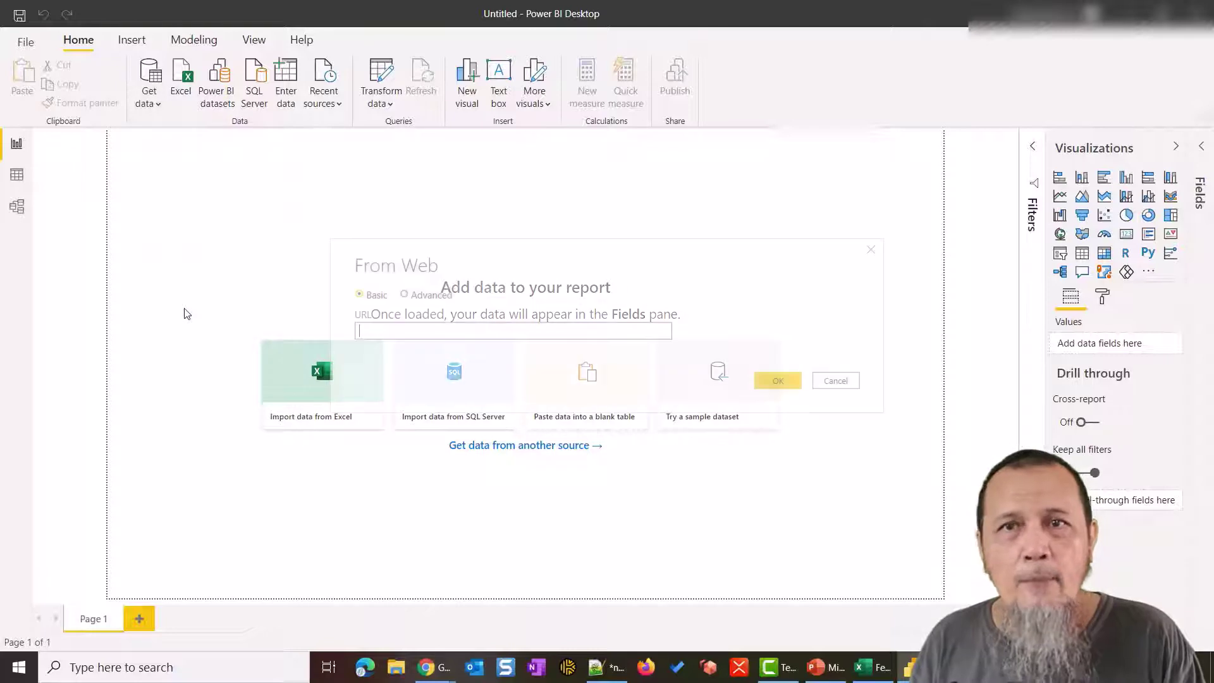
{"action": "right_click", "coordinate": [371, 332]}
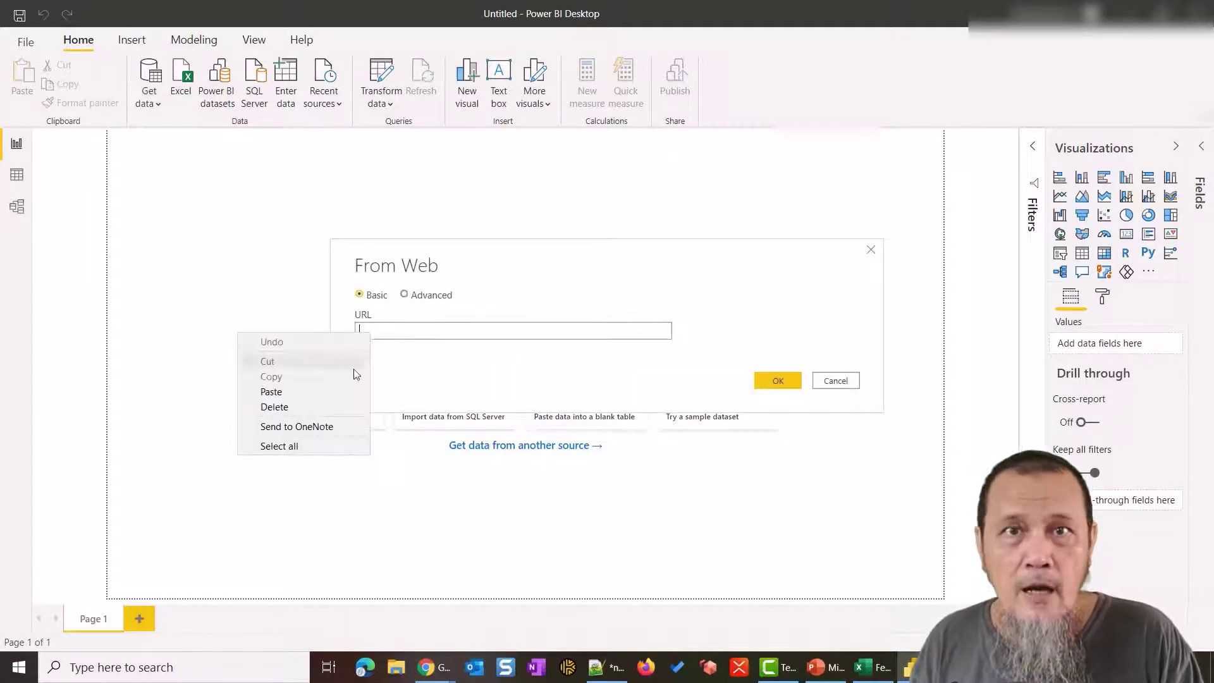
{"action": "left_click", "coordinate": [318, 392]}
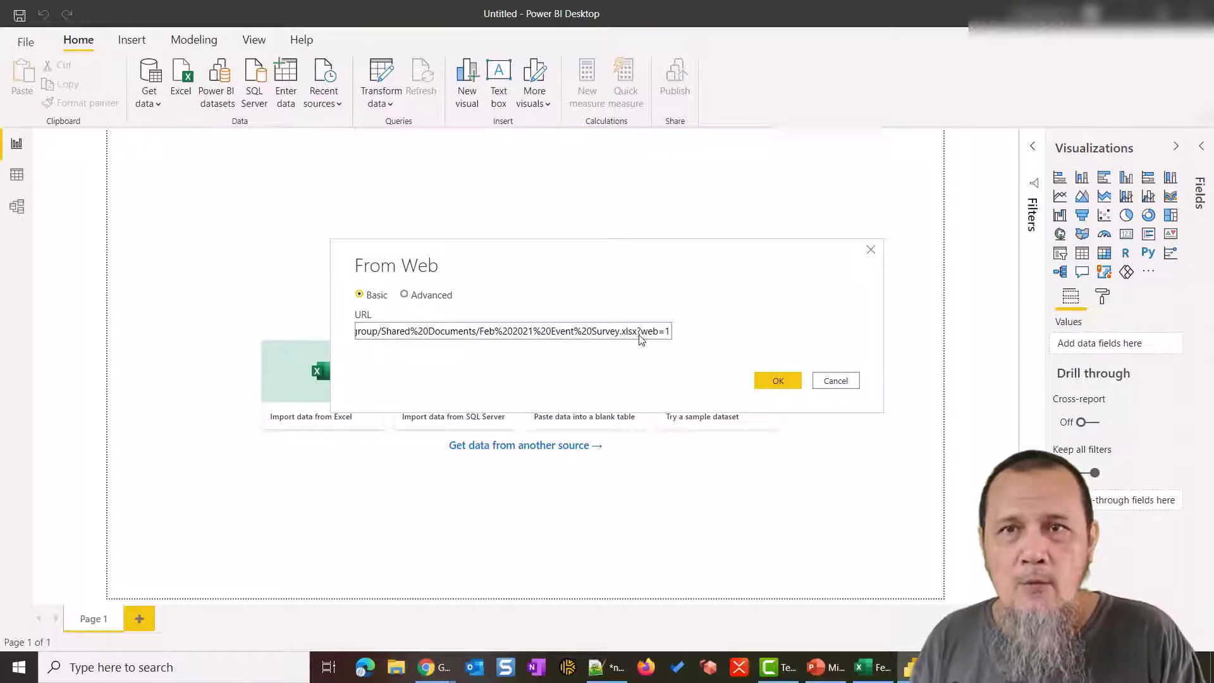
{"action": "left_click_drag", "start_coordinate": [637, 335], "coordinate": [670, 336]}
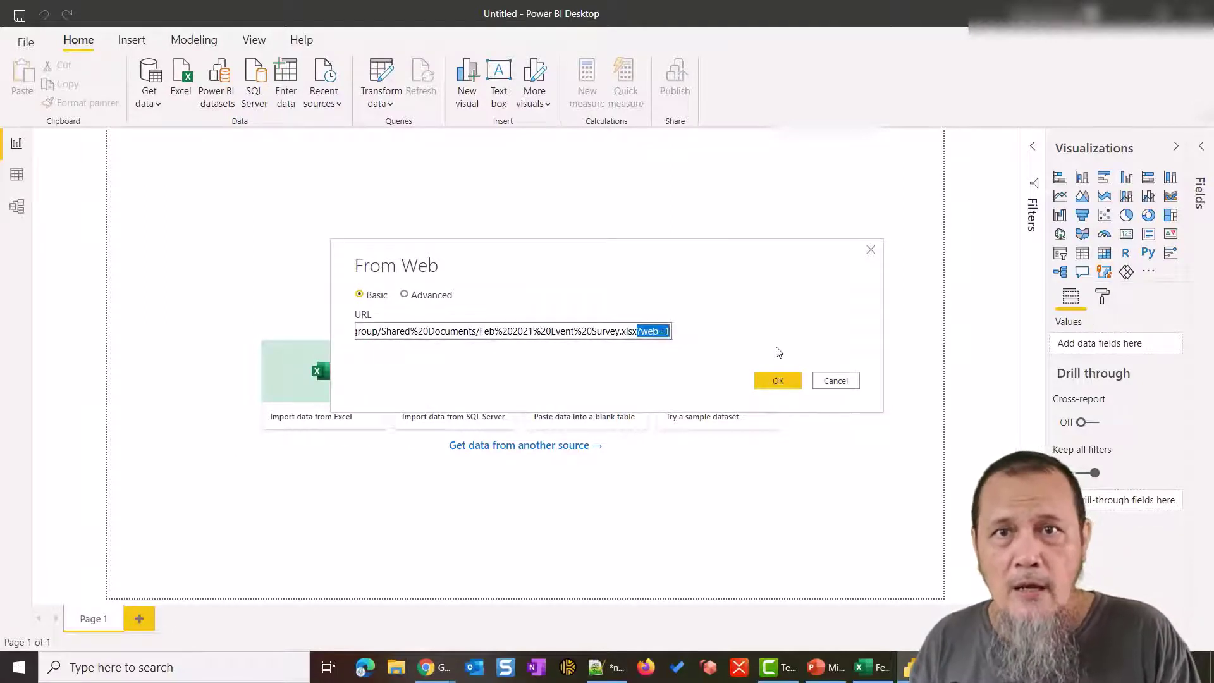
{"action": "key", "text": "Delete"}
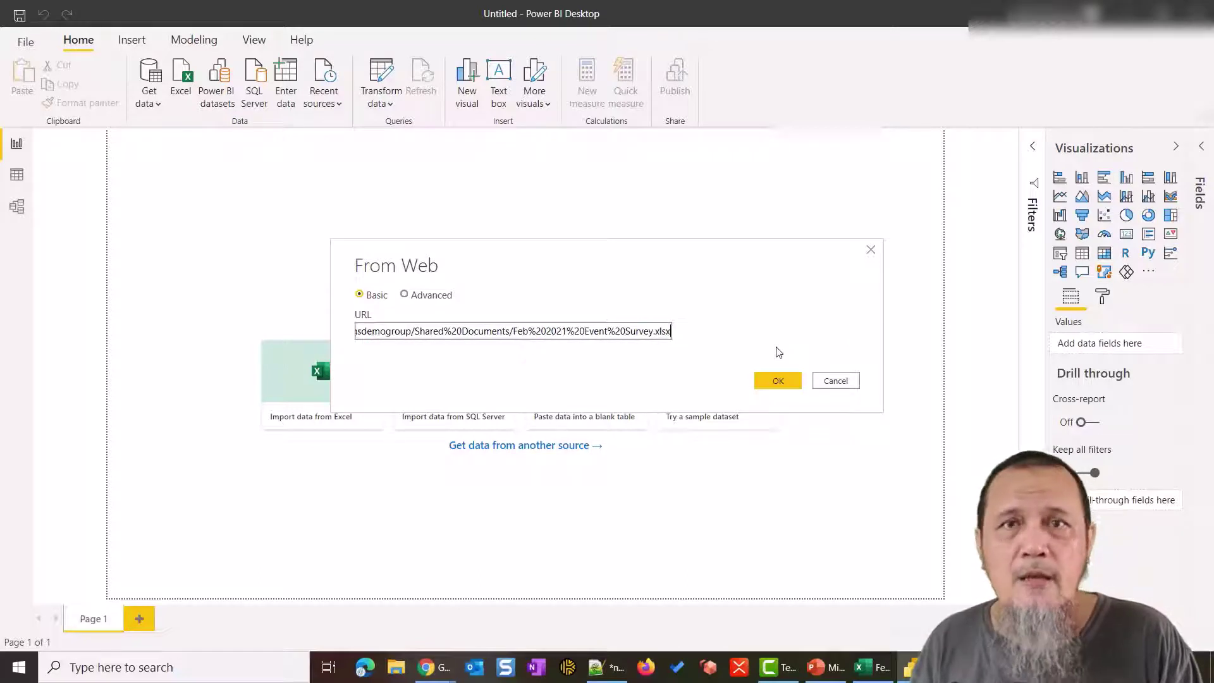
{"action": "left_click", "coordinate": [773, 382]}
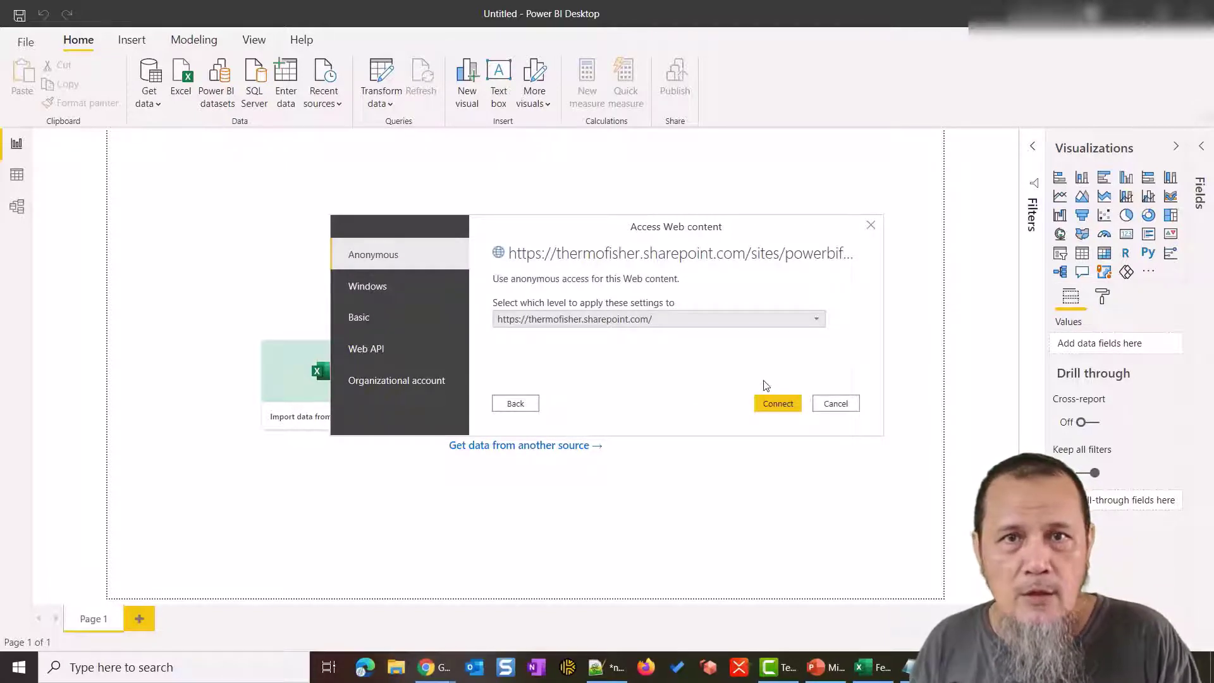
{"action": "left_click", "coordinate": [382, 389]}
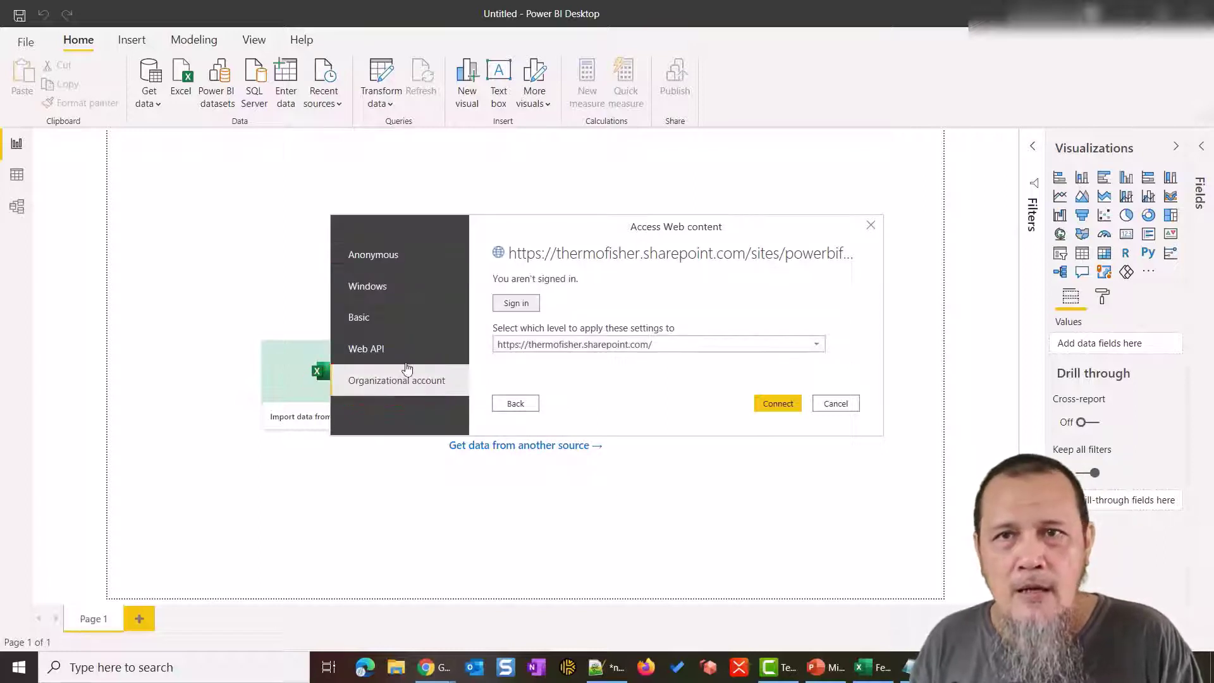
{"action": "left_click", "coordinate": [516, 305]}
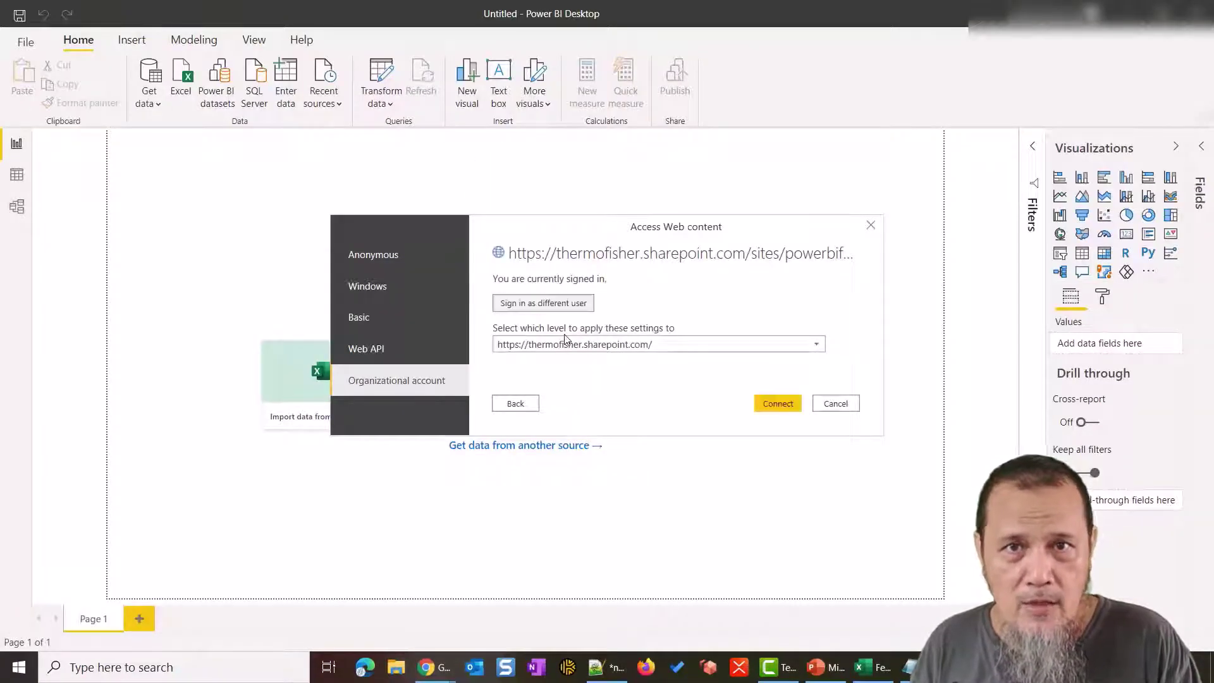
{"action": "left_click", "coordinate": [776, 405]}
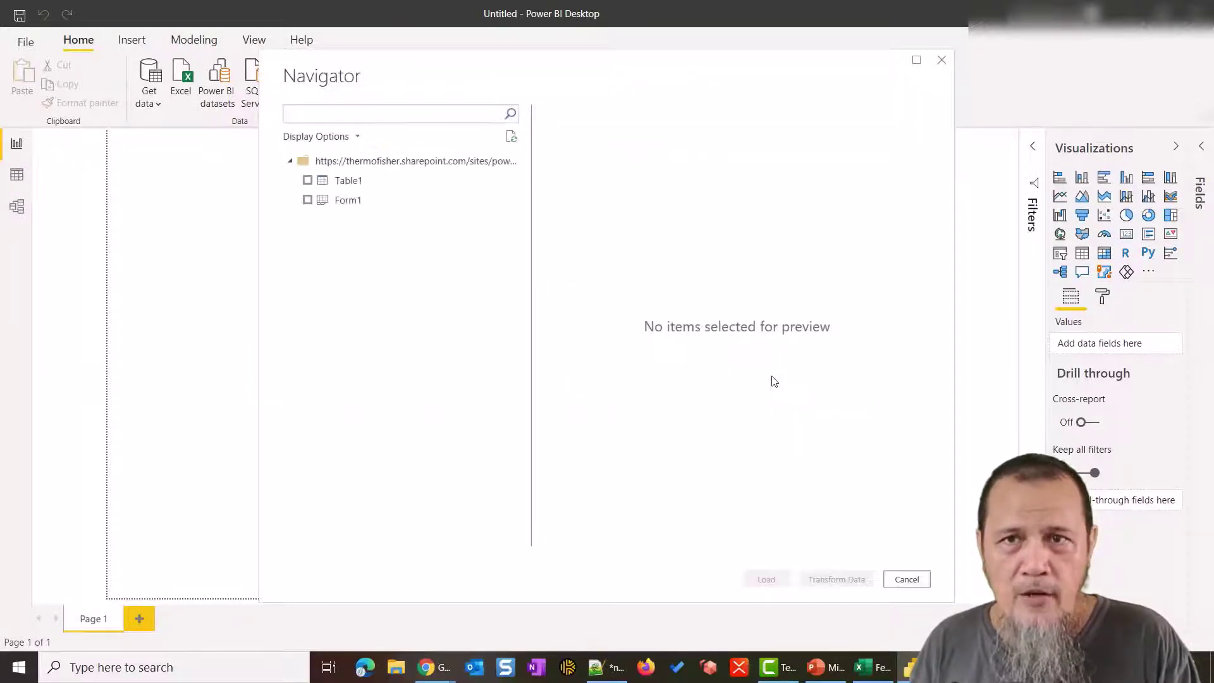
Load Table1 from the survey workbook into the report
{"action": "left_click", "coordinate": [307, 180]}
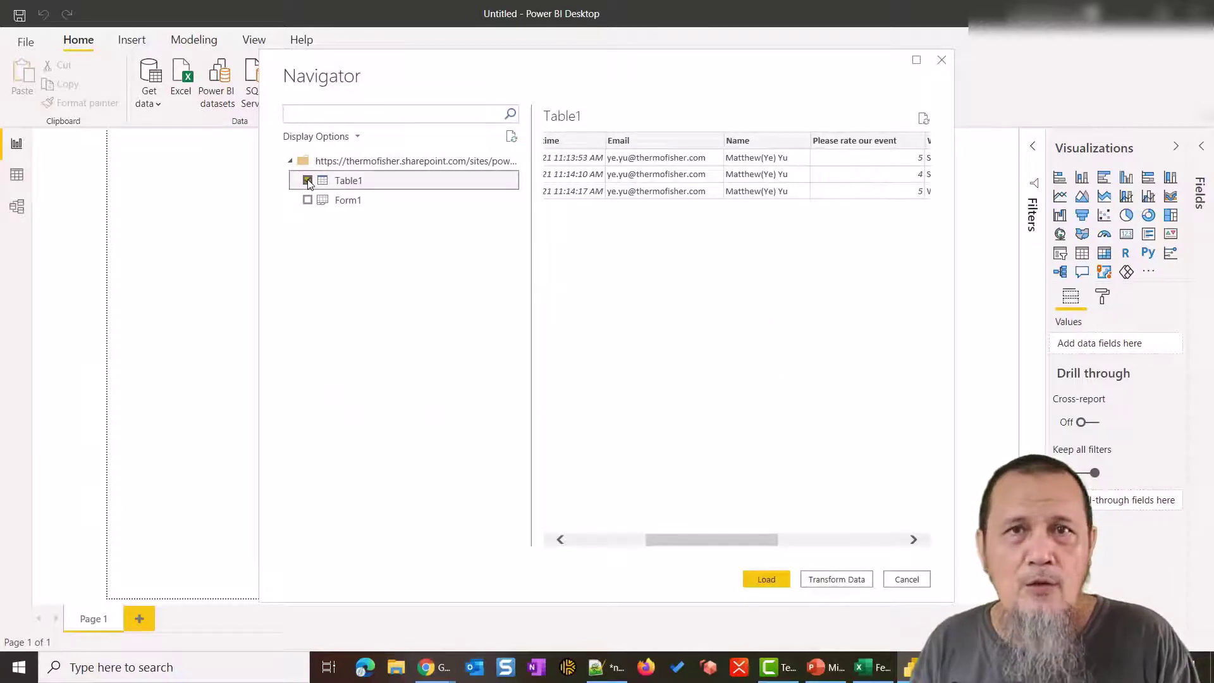
{"action": "left_click", "coordinate": [767, 582]}
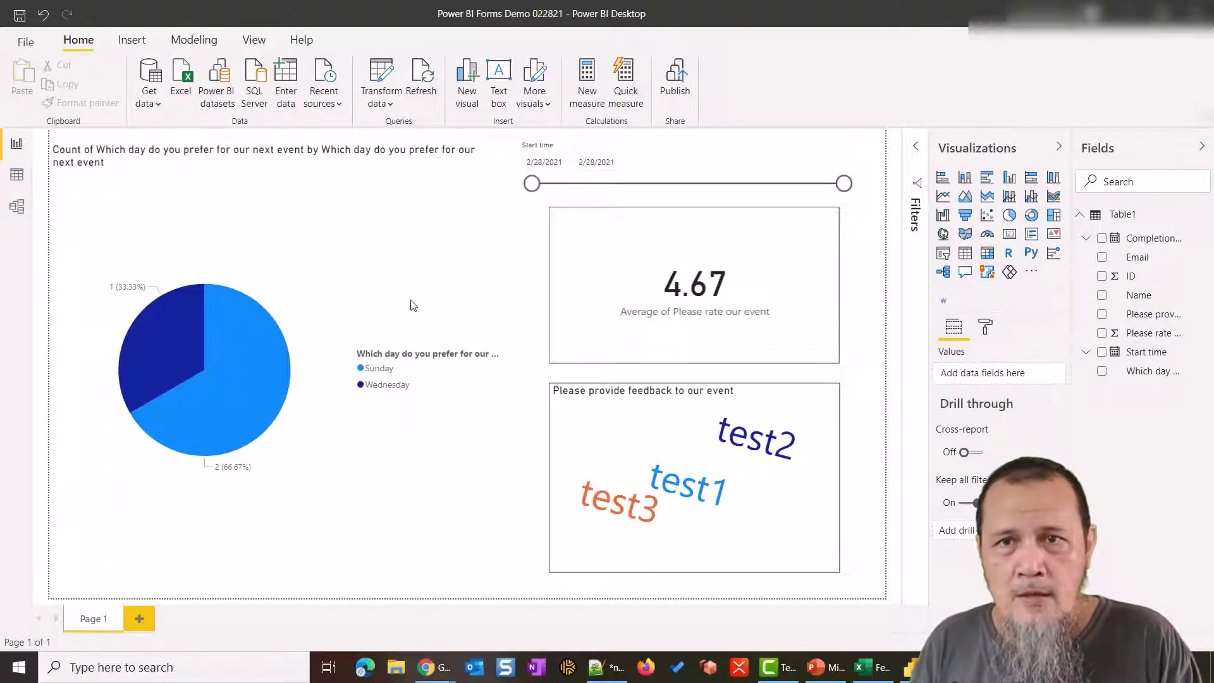
{"action": "mouse_move", "coordinate": [242, 348]}
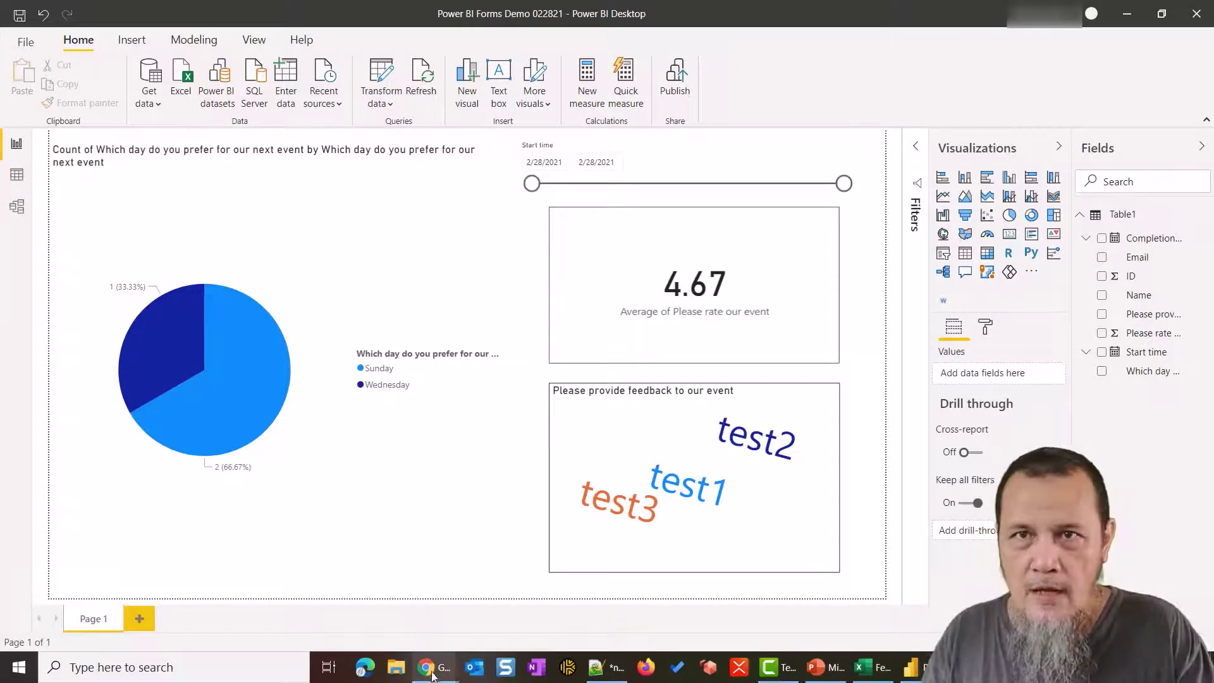
Switch to the survey preview in Chrome, submit a 1-star response with Monday and feedback "test1", and start another response
{"action": "mouse_move", "coordinate": [432, 674]}
{"action": "left_click", "coordinate": [373, 616]}
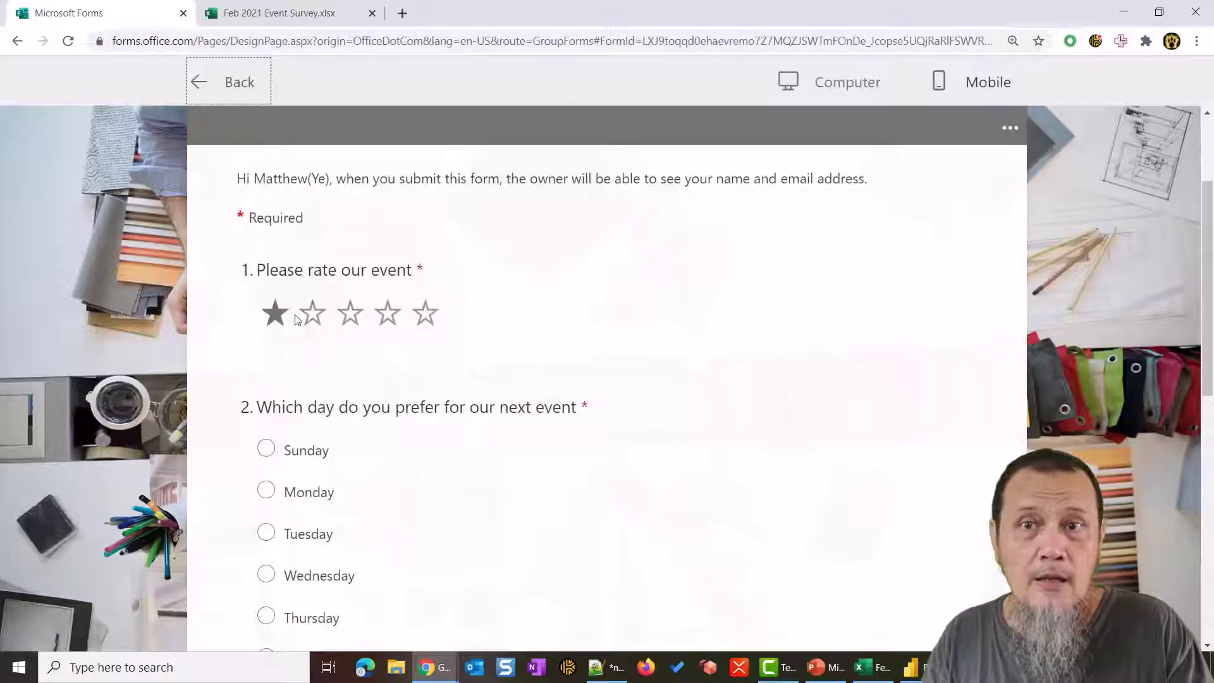
{"action": "left_click", "coordinate": [280, 318]}
{"action": "scroll", "coordinate": [297, 380], "scroll_direction": "down", "scroll_amount": 1}
{"action": "left_click", "coordinate": [304, 420]}
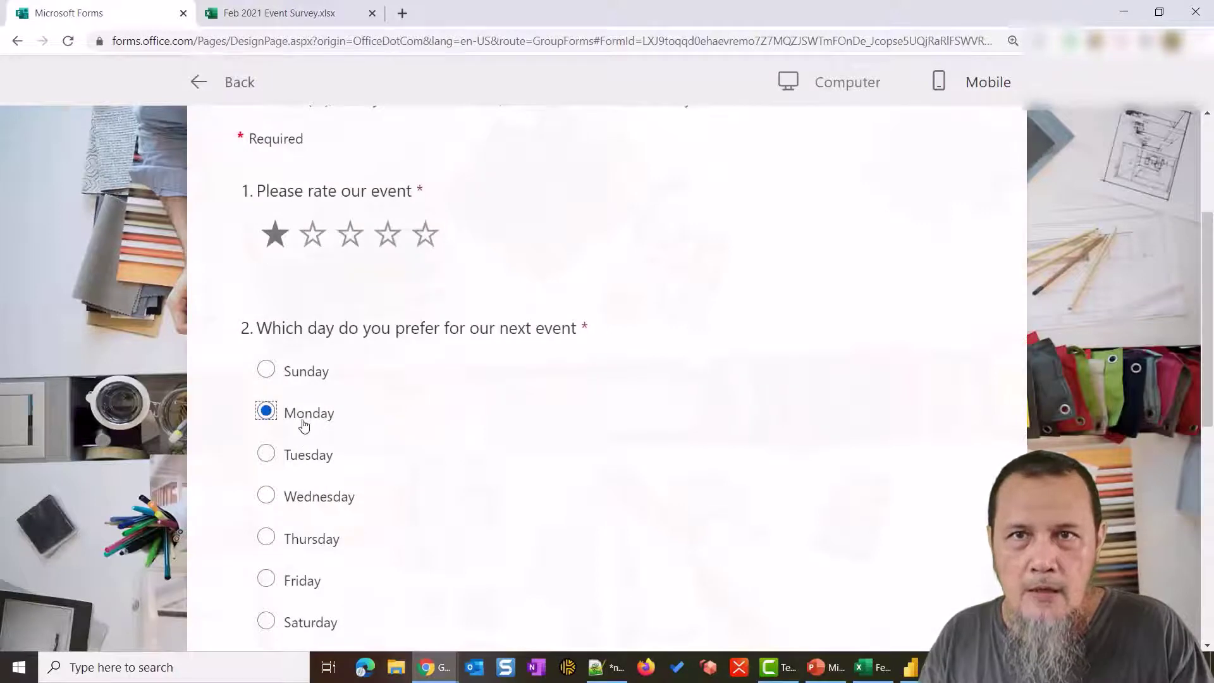
{"action": "scroll", "coordinate": [305, 425], "scroll_direction": "down", "scroll_amount": 3}
{"action": "left_click", "coordinate": [339, 532]}
{"action": "type", "text": "test1"}
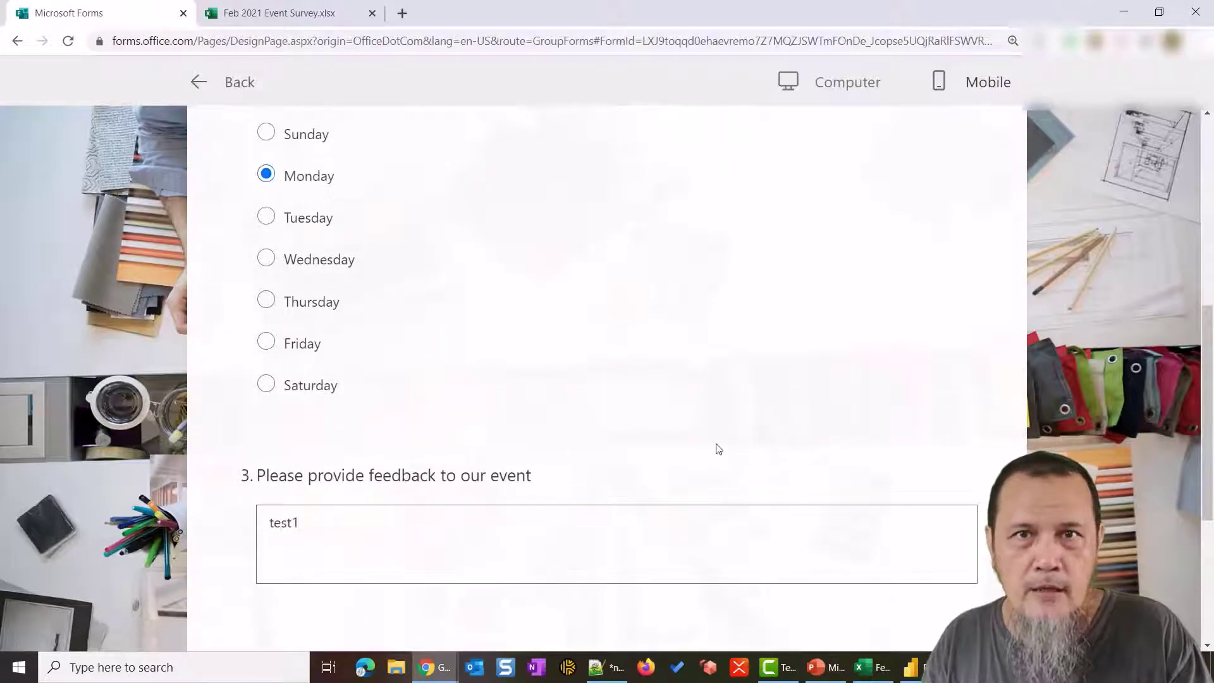
{"action": "scroll", "coordinate": [717, 447], "scroll_direction": "up", "scroll_amount": 5}
{"action": "scroll", "coordinate": [717, 447], "scroll_direction": "down", "scroll_amount": 6}
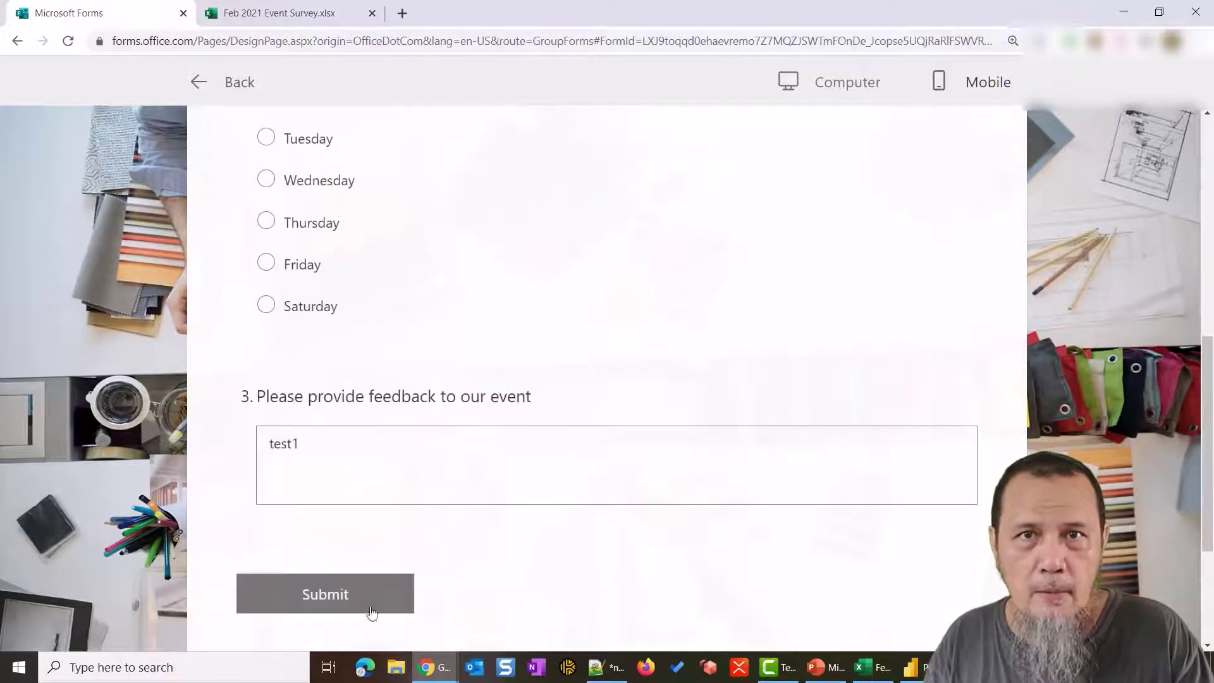
{"action": "left_click", "coordinate": [304, 605]}
{"action": "left_click", "coordinate": [354, 408]}
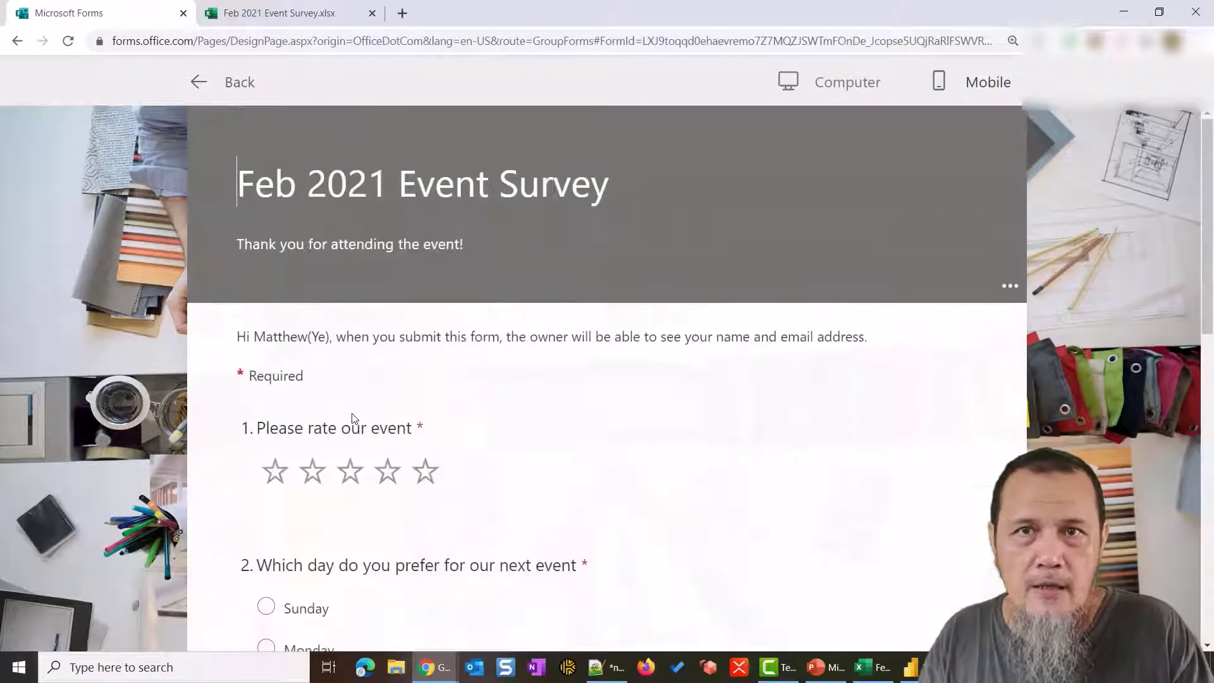
Submit a survey response with 2 stars, Tuesday and feedback "test1", and start another response
{"action": "left_click", "coordinate": [312, 471]}
{"action": "scroll", "coordinate": [313, 468], "scroll_direction": "down", "scroll_amount": 3}
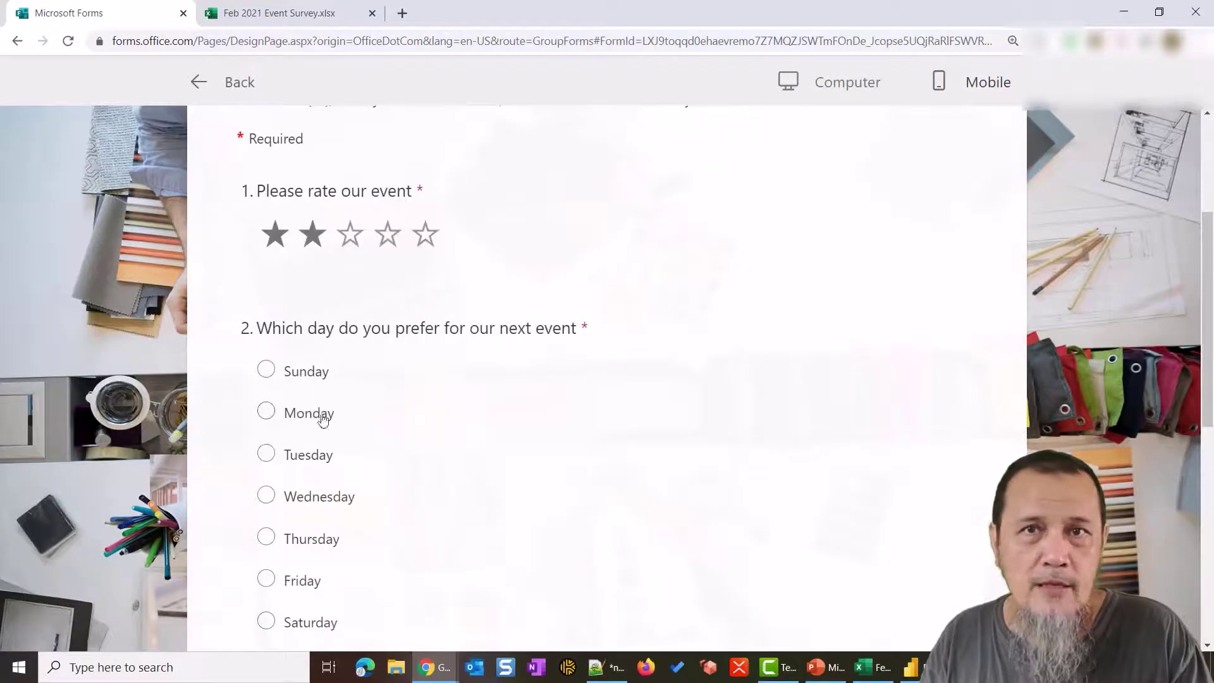
{"action": "left_click", "coordinate": [306, 455]}
{"action": "scroll", "coordinate": [306, 458], "scroll_direction": "down", "scroll_amount": 4}
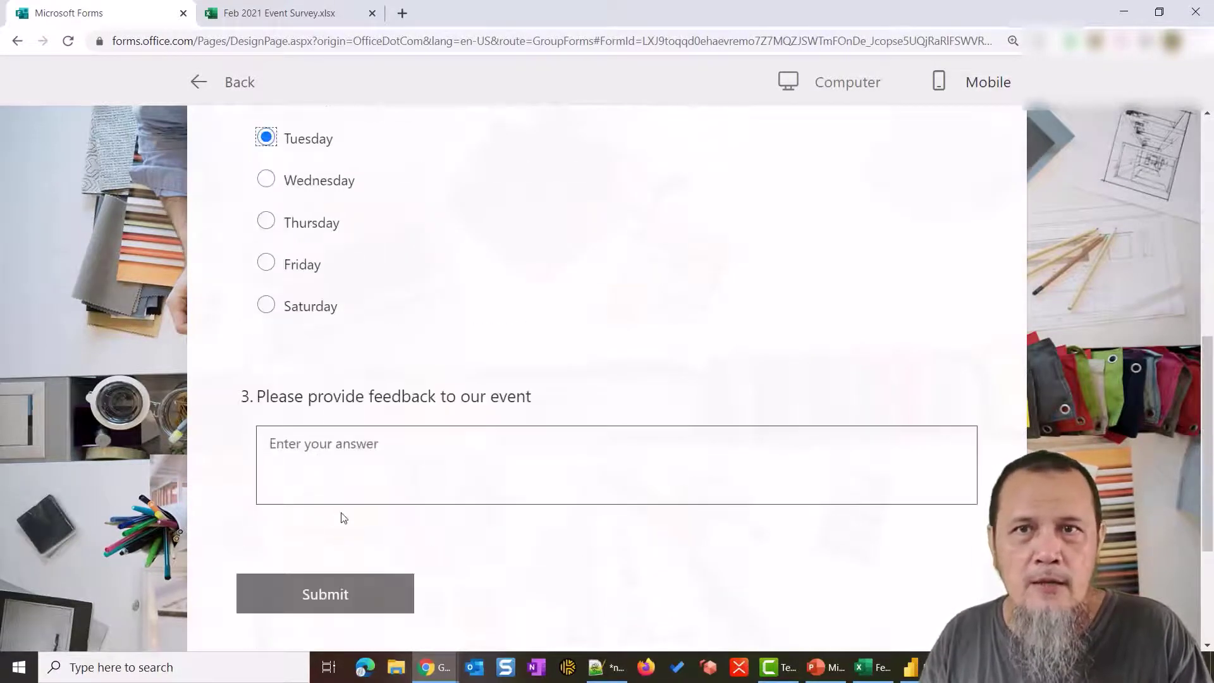
{"action": "left_click", "coordinate": [350, 476]}
{"action": "type", "text": "test1"}
{"action": "left_click", "coordinate": [374, 591]}
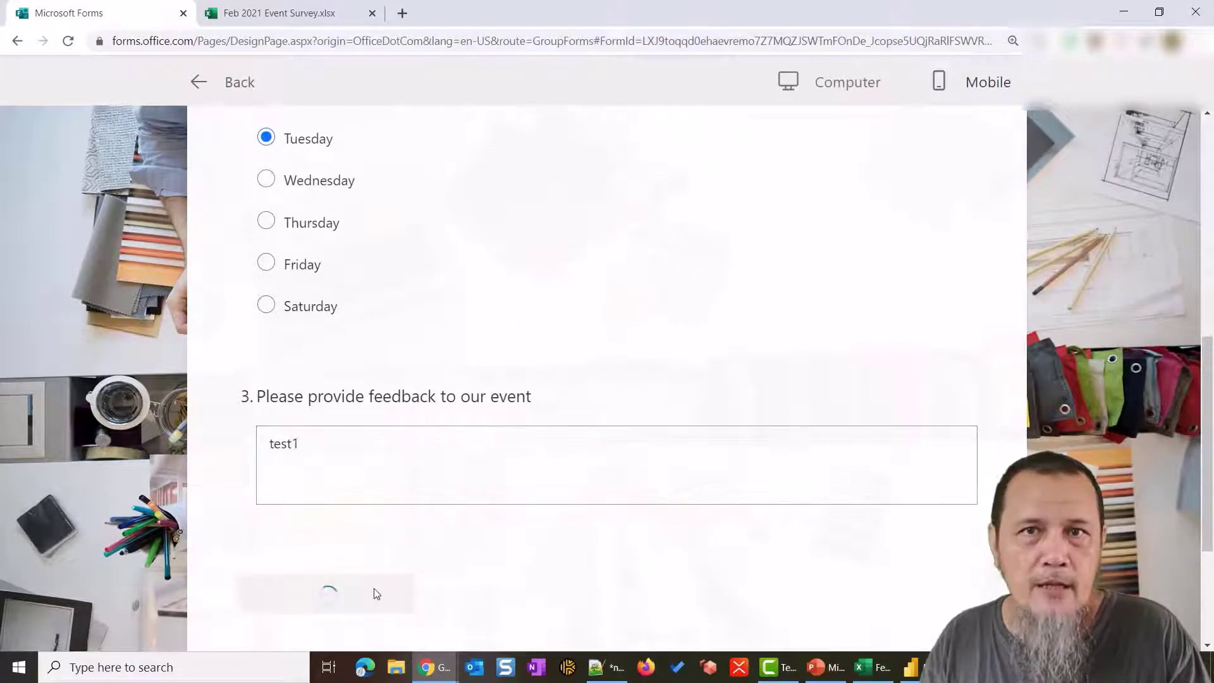
{"action": "left_click", "coordinate": [320, 407]}
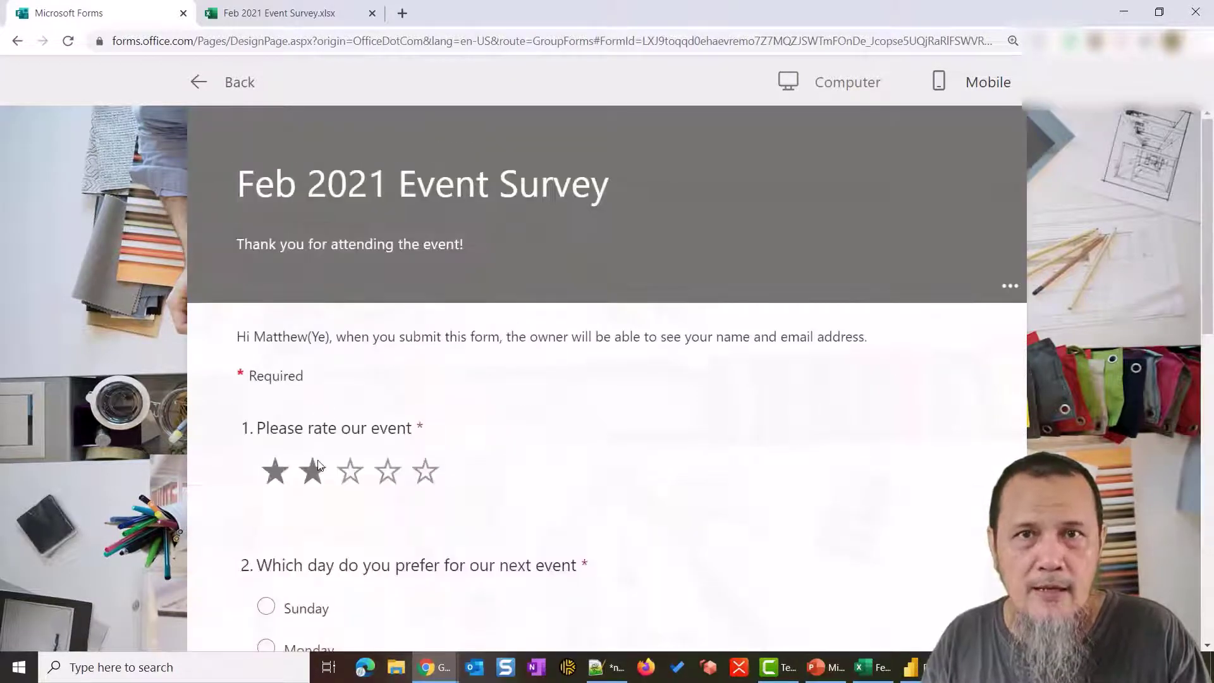
Rate the event 2 stars, choose Wednesday as the preferred day, enter feedback "test1", and submit the response
{"action": "left_click", "coordinate": [306, 481]}
{"action": "scroll", "coordinate": [306, 487], "scroll_direction": "down", "scroll_amount": 3}
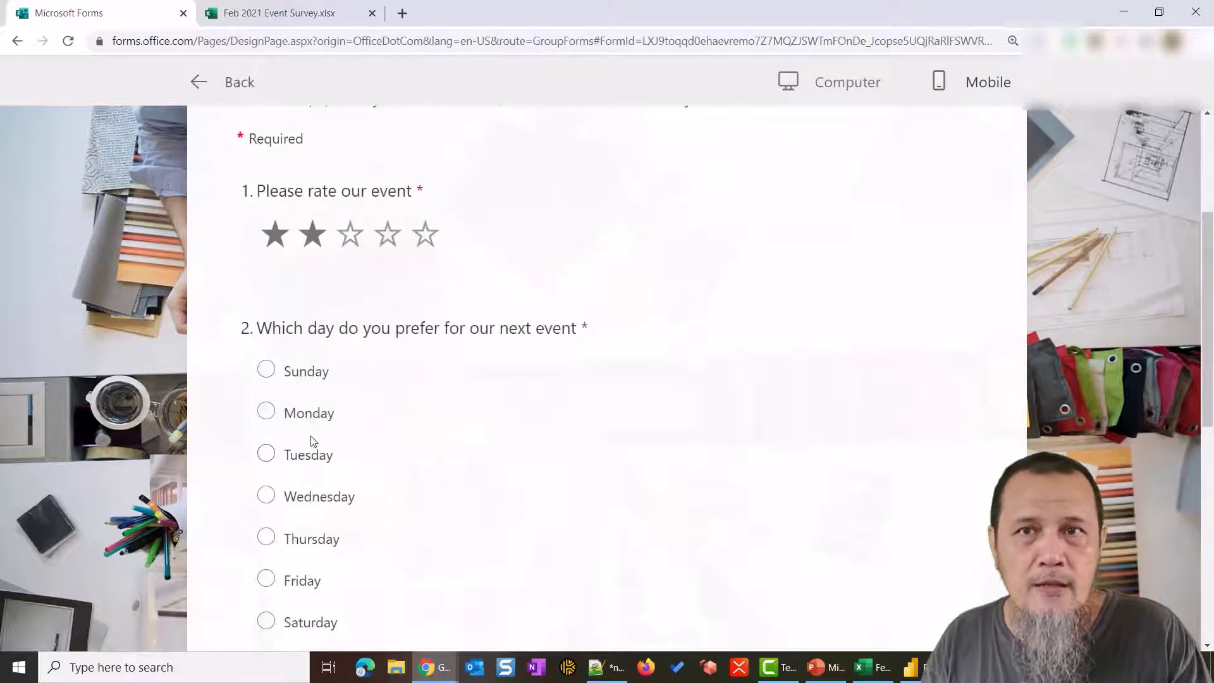
{"action": "left_click", "coordinate": [304, 498]}
{"action": "scroll", "coordinate": [304, 498], "scroll_direction": "down", "scroll_amount": 4}
{"action": "left_click", "coordinate": [304, 493]}
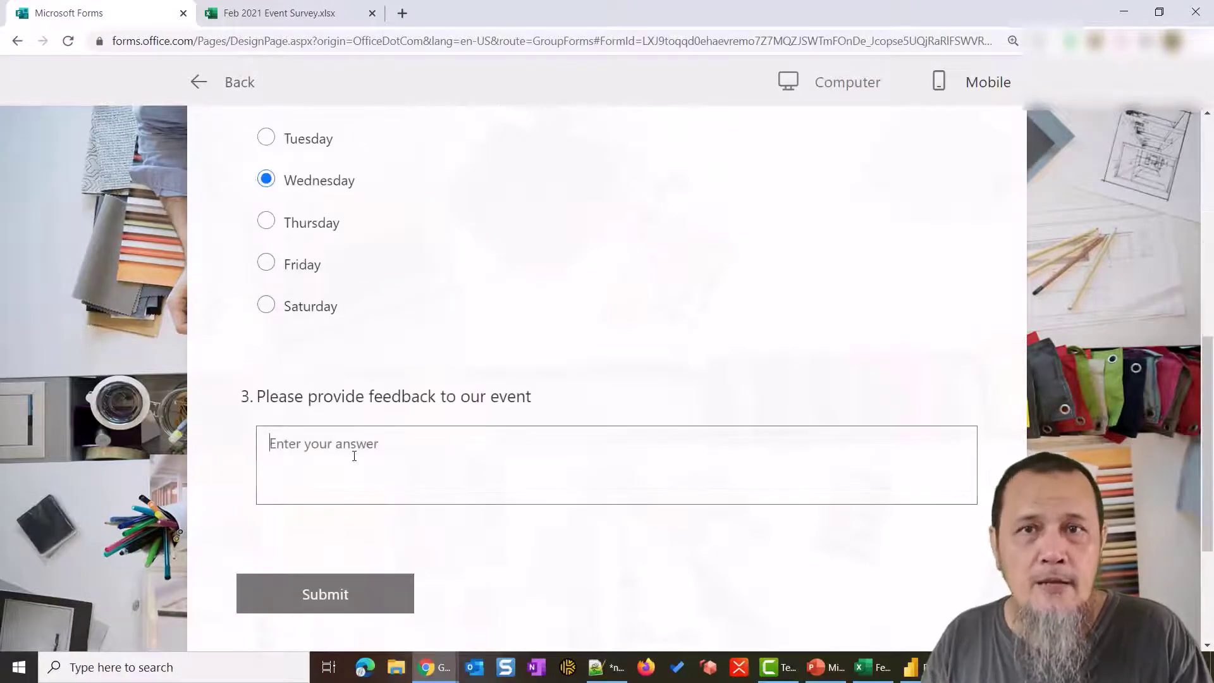
{"action": "type", "text": "test1"}
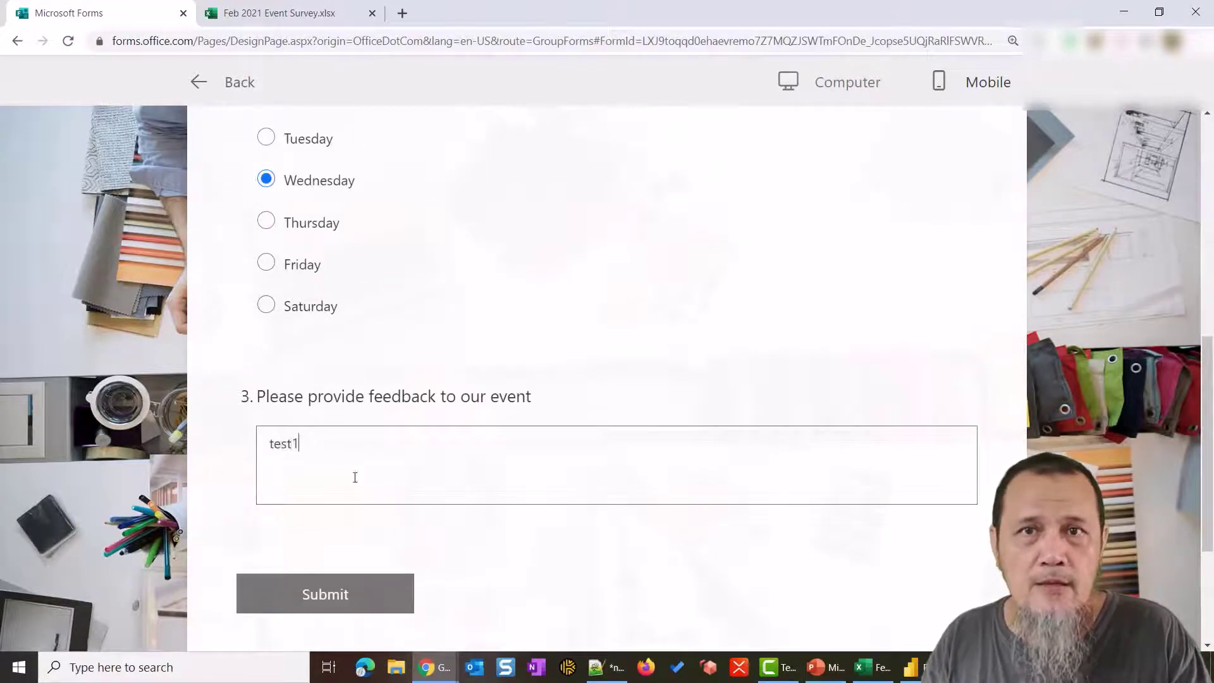
{"action": "left_click", "coordinate": [365, 591]}
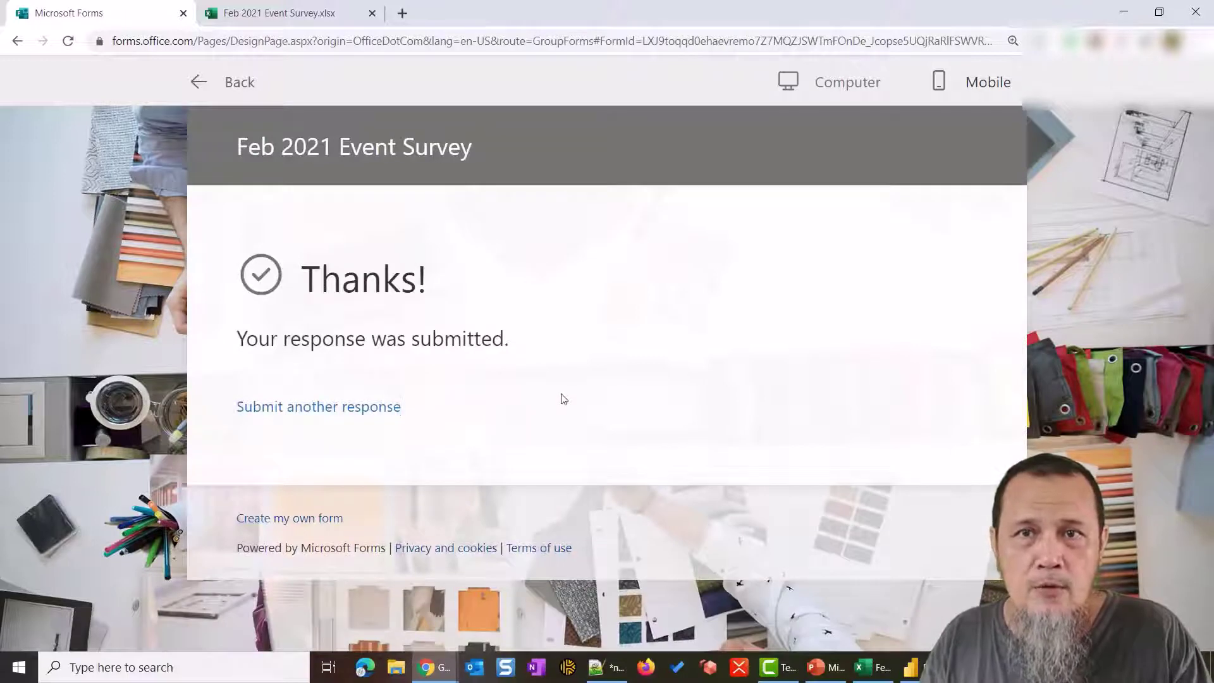
Switch to Power BI Desktop, refresh the report data, and publish the report to My workspace
{"action": "left_click", "coordinate": [912, 667]}
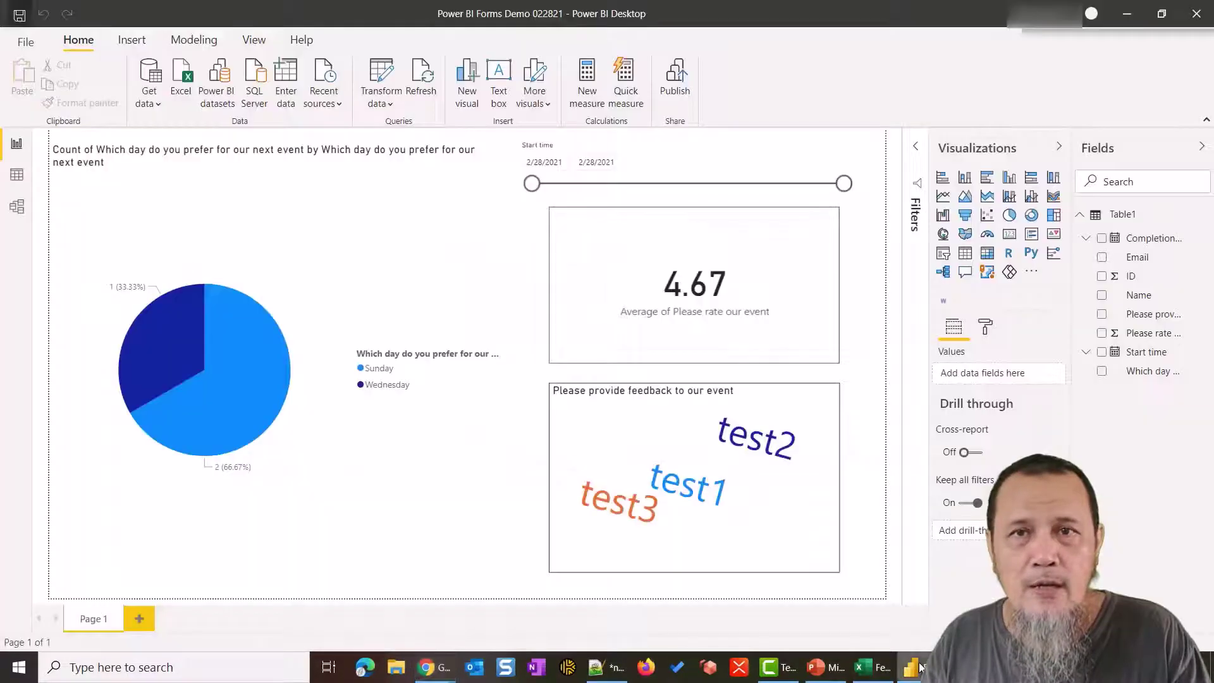
{"action": "left_click", "coordinate": [435, 73]}
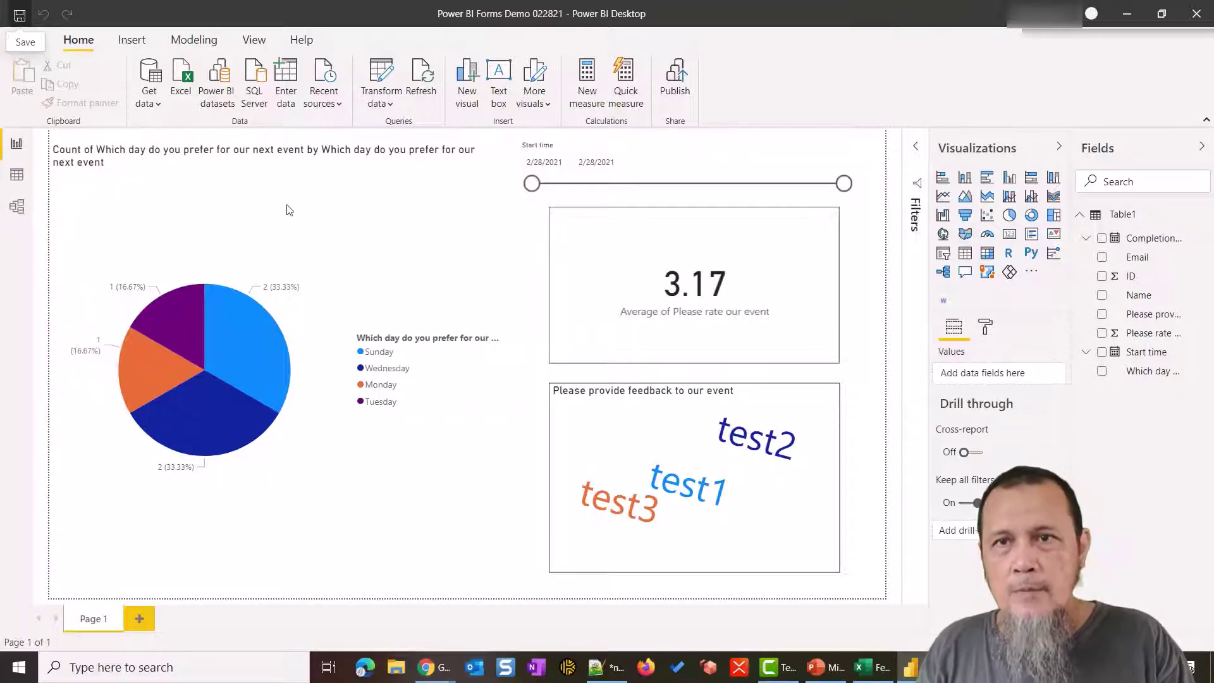
{"action": "left_click", "coordinate": [681, 77]}
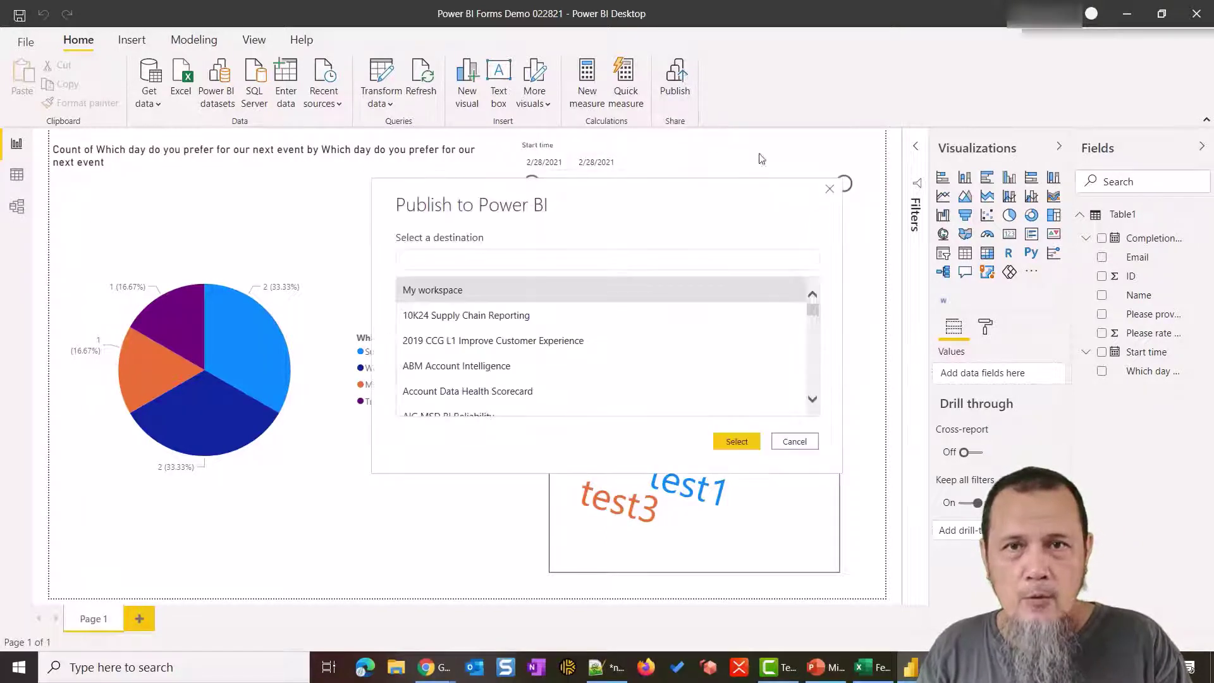
{"action": "left_click", "coordinate": [742, 444]}
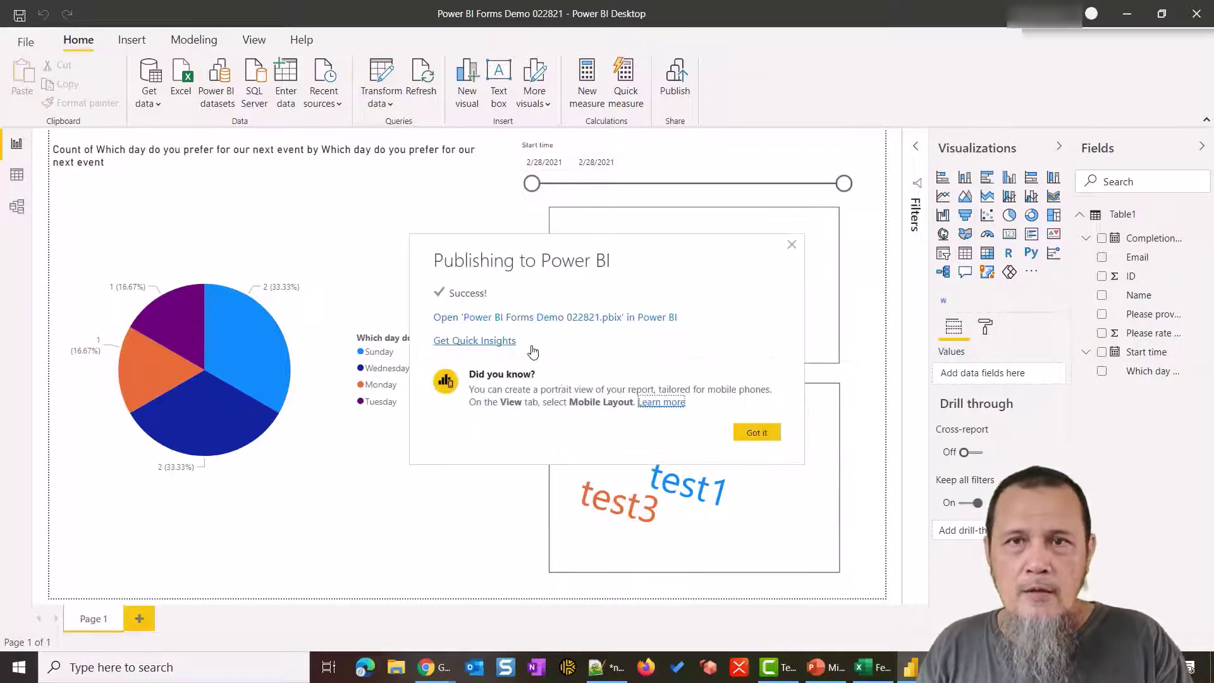
Open the published Power BI Forms Demo 022821 report in the Power BI service and go to its dataset's scheduled refresh settings
{"action": "left_click", "coordinate": [560, 321]}
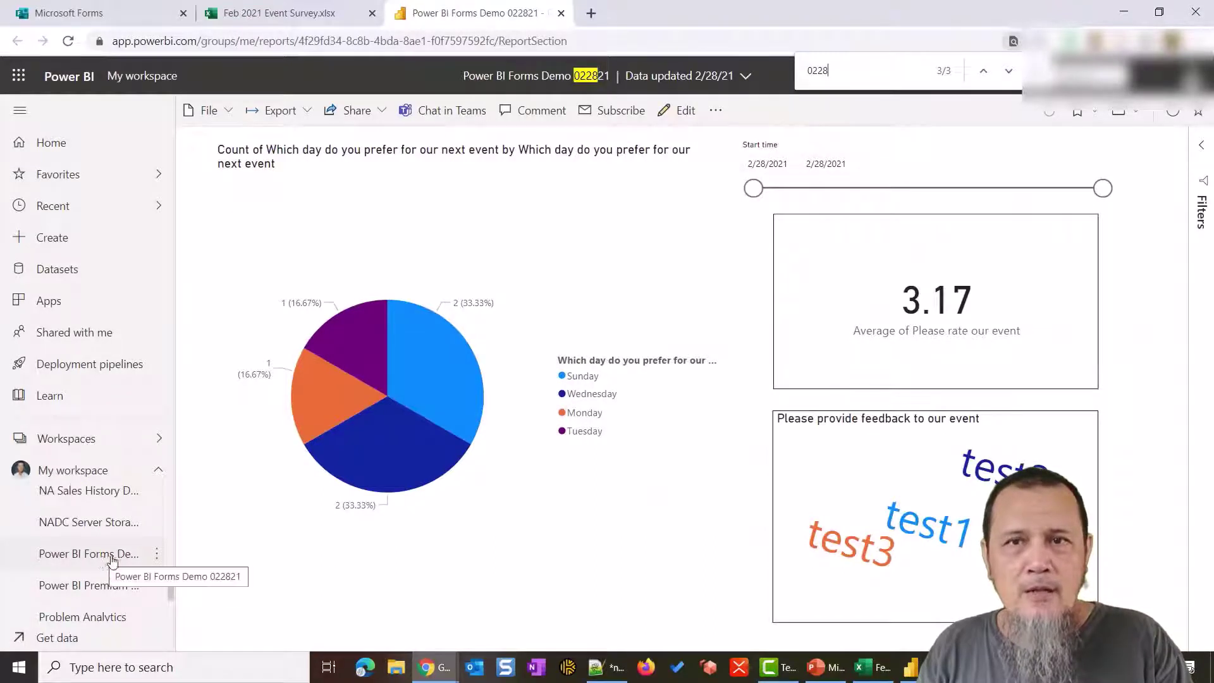
{"action": "left_click", "coordinate": [157, 555]}
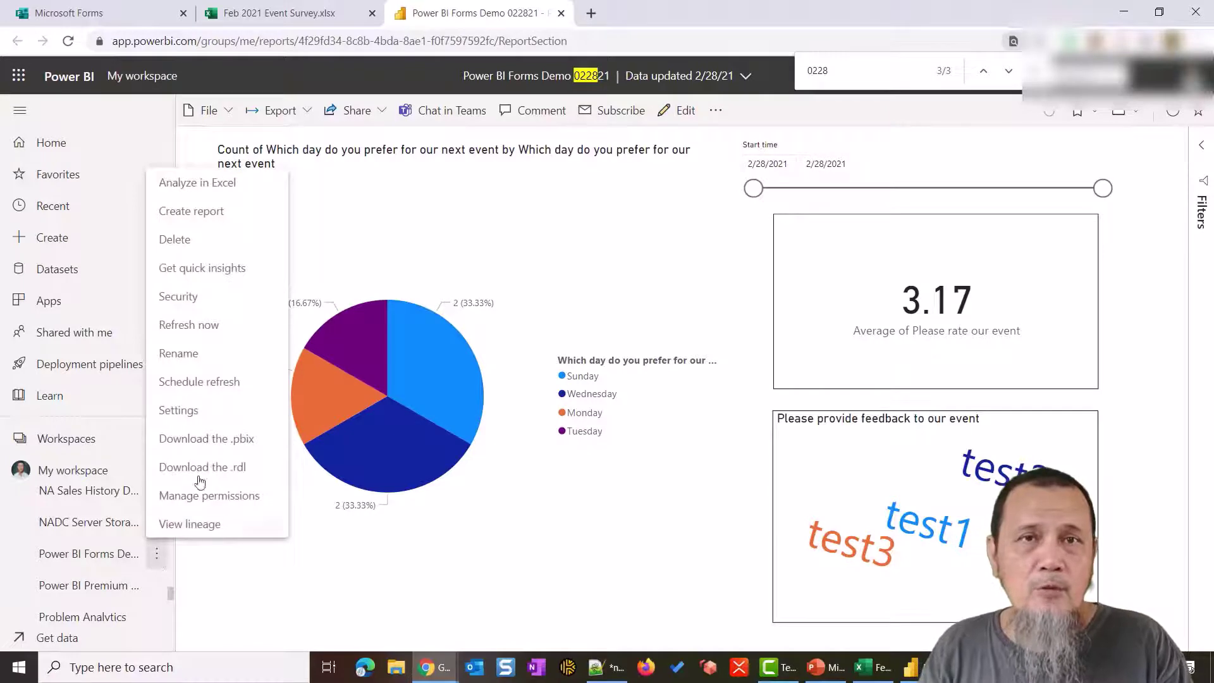
{"action": "left_click", "coordinate": [226, 383]}
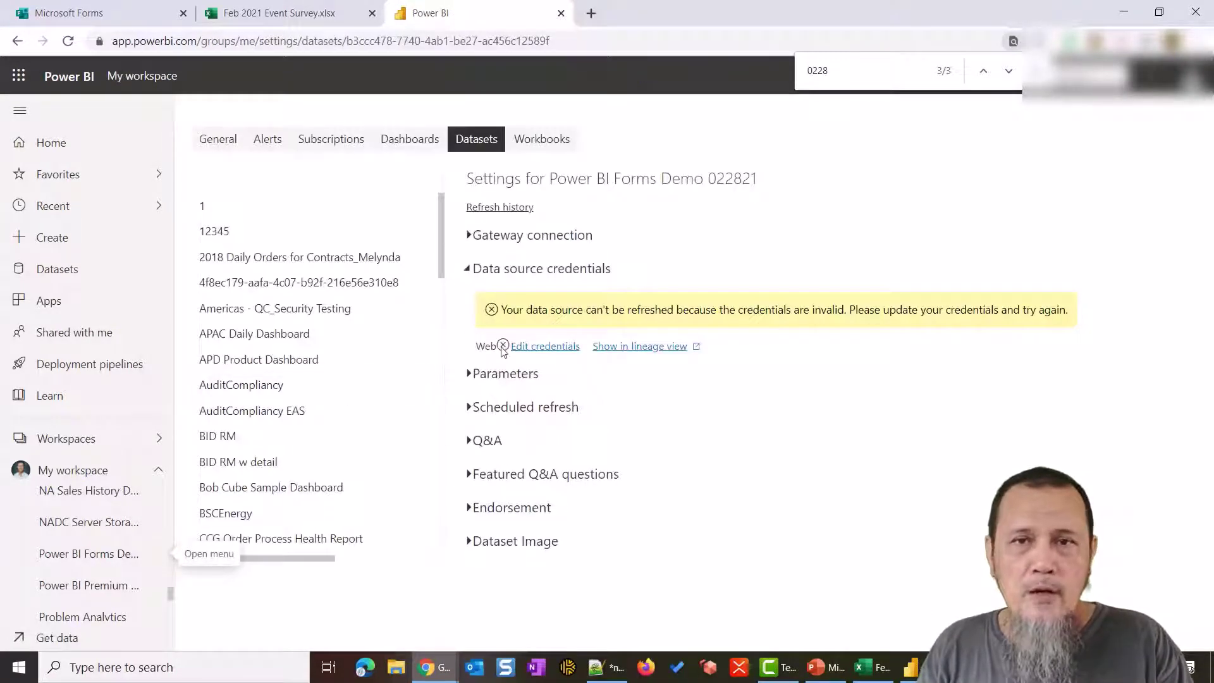
Edit the Web data source credentials to use OAuth2 authentication and sign in
{"action": "mouse_move", "coordinate": [504, 350]}
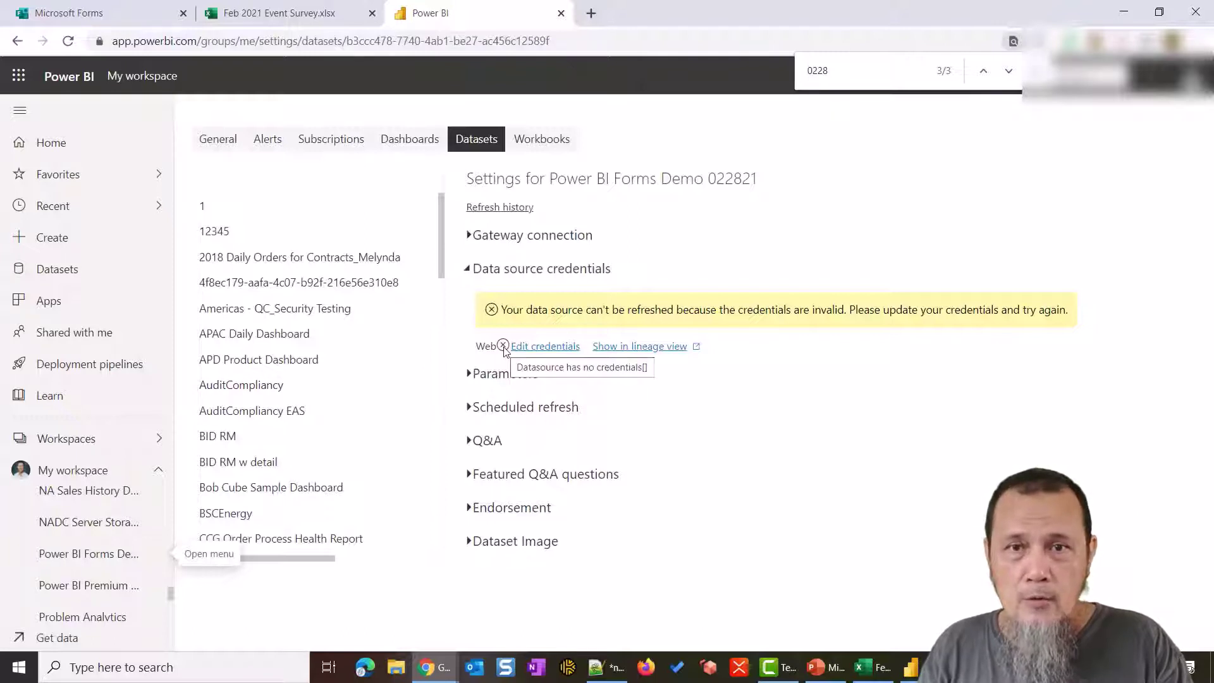
{"action": "left_click", "coordinate": [544, 348]}
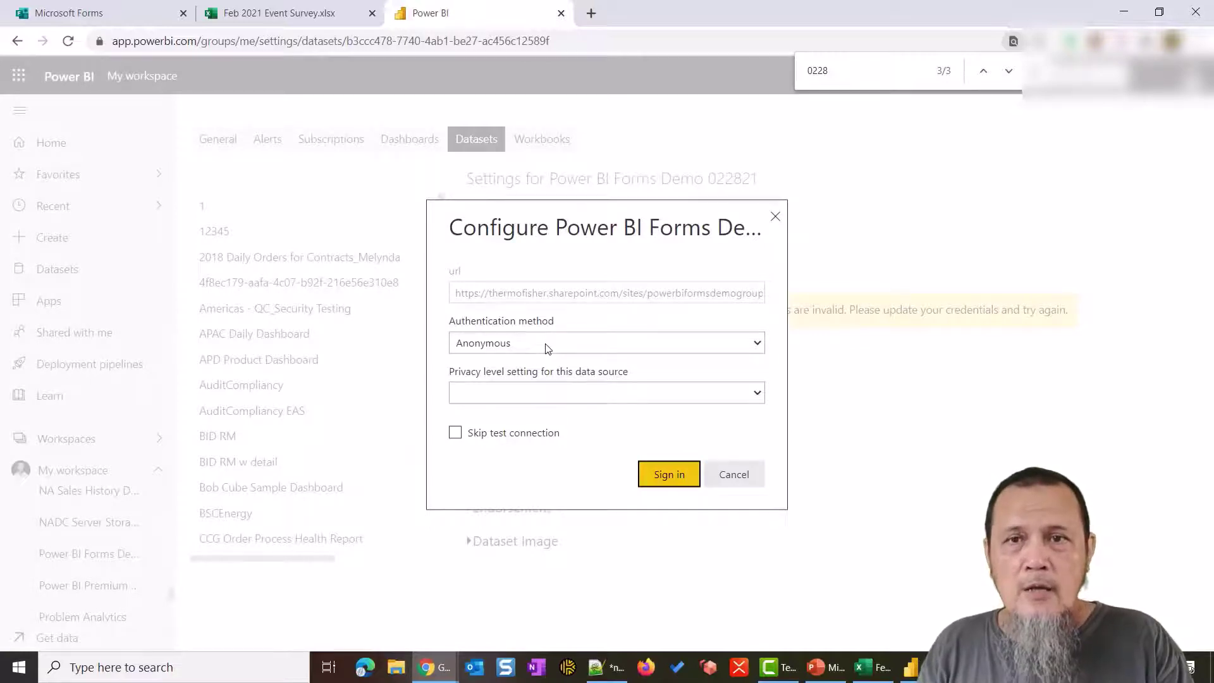
{"action": "left_click", "coordinate": [547, 348]}
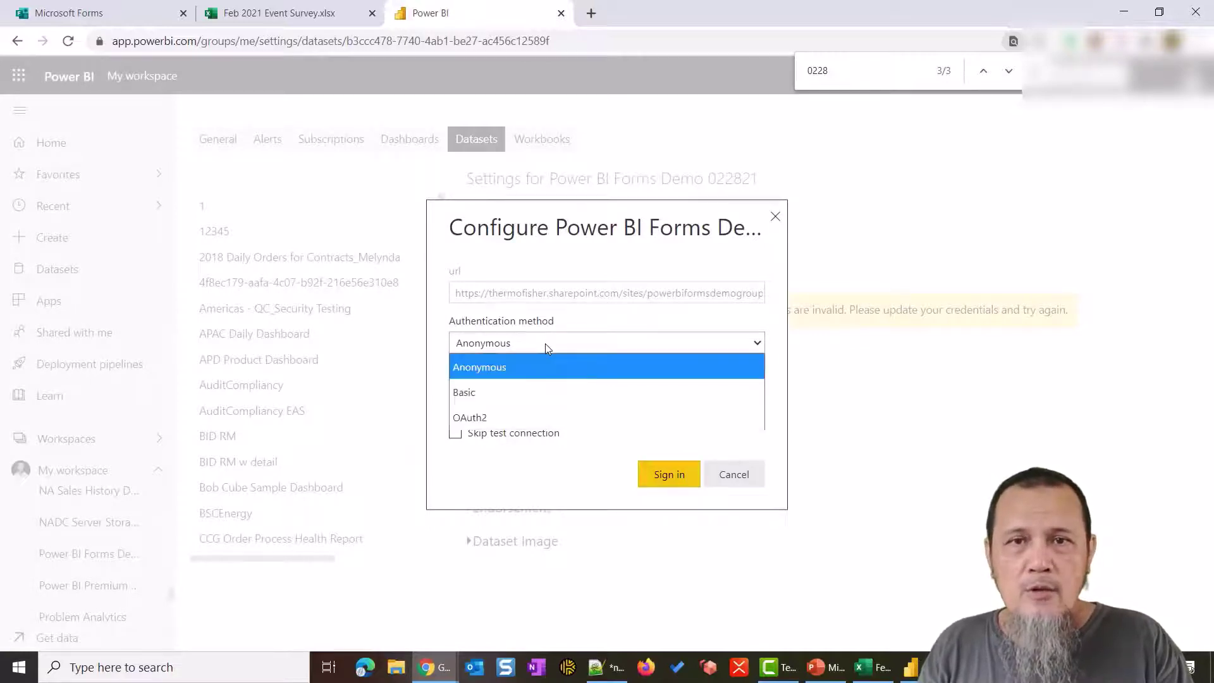
{"action": "left_click", "coordinate": [511, 416]}
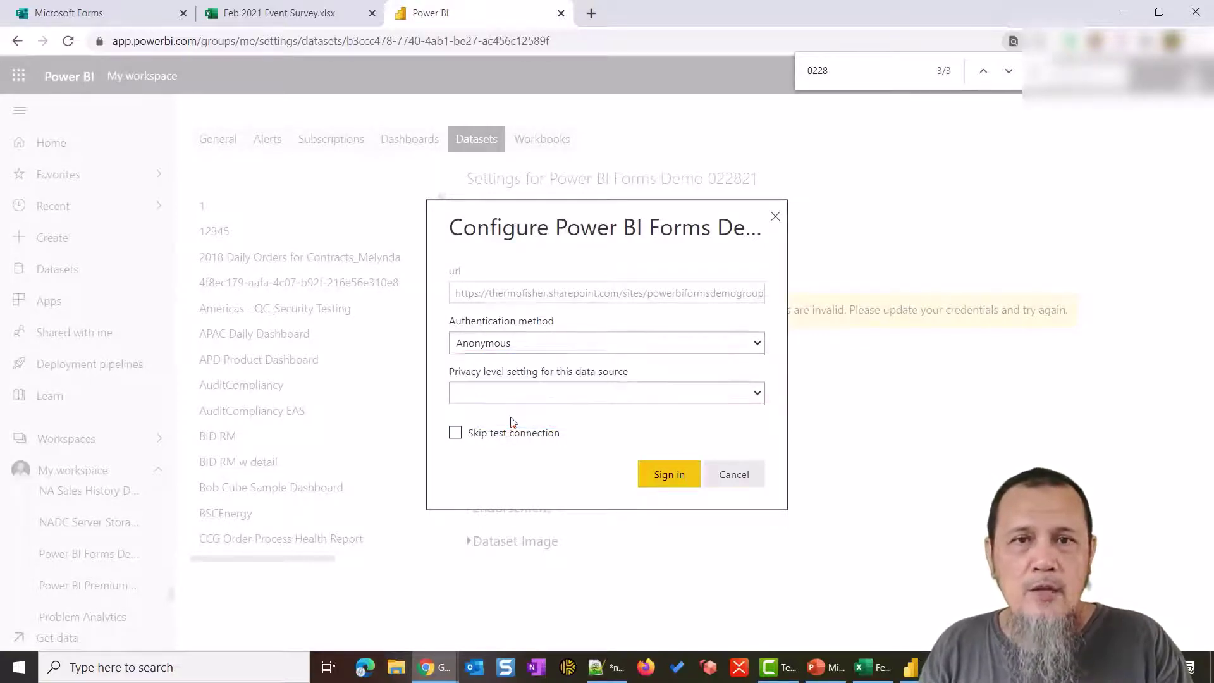
{"action": "left_click", "coordinate": [666, 476]}
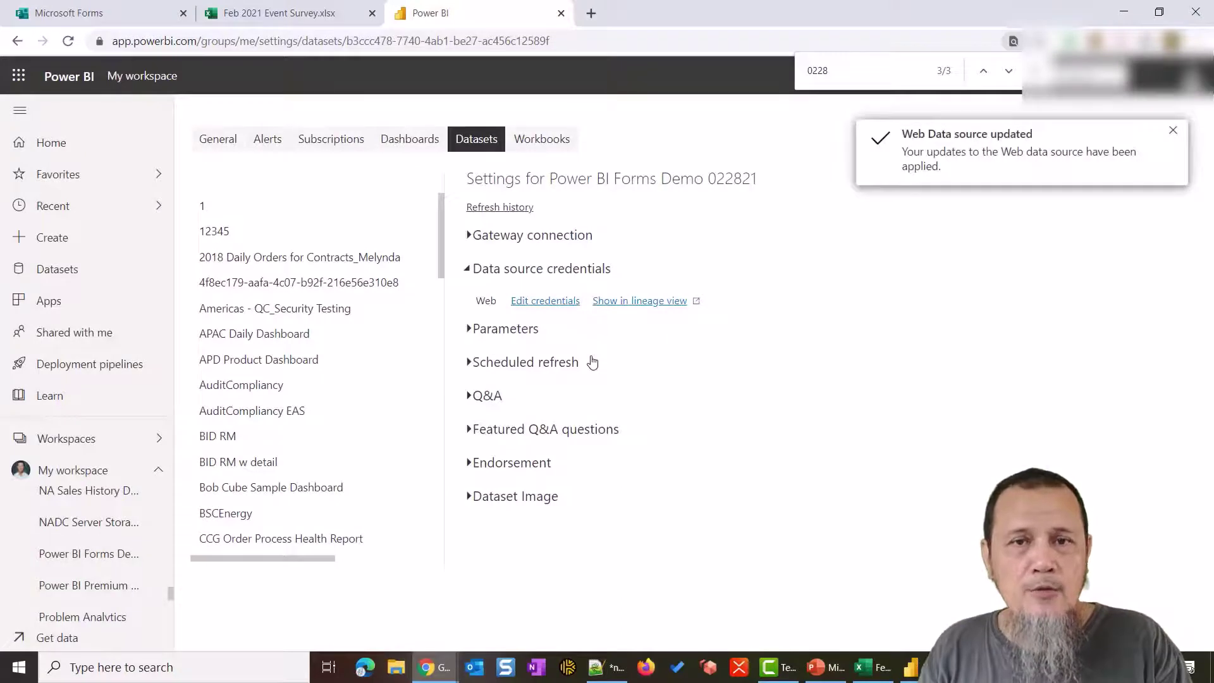
Turn on scheduled refresh for the dataset and add two refresh time slots
{"action": "left_click", "coordinate": [530, 366]}
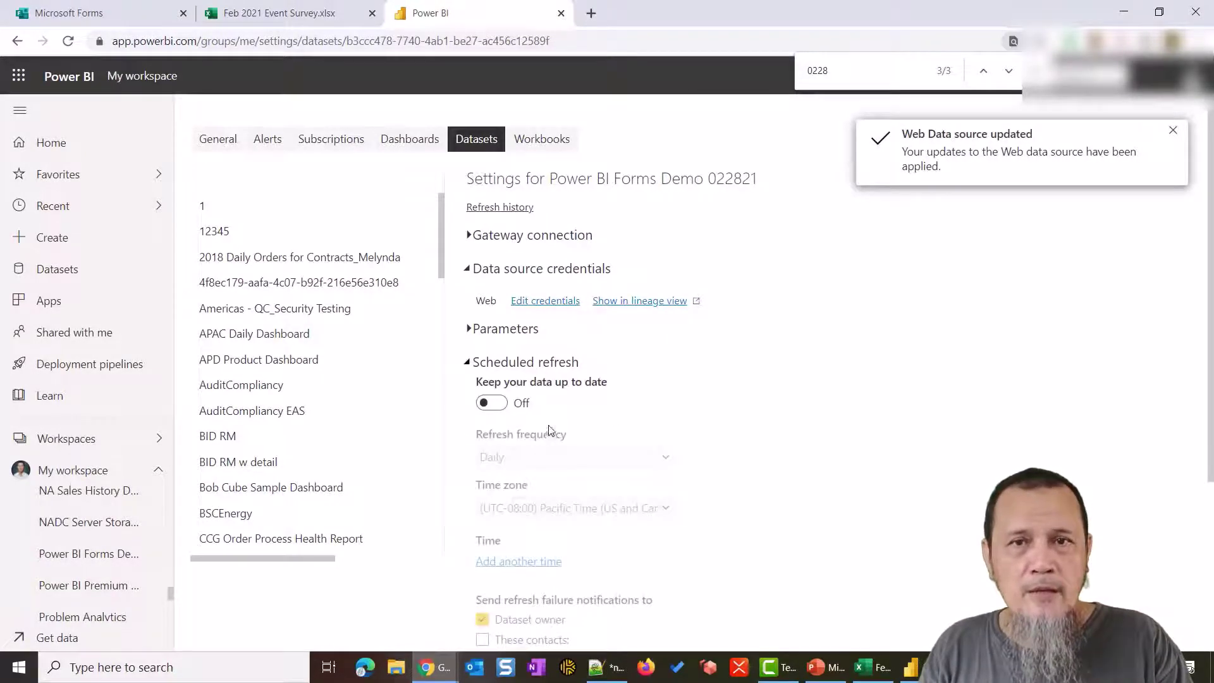
{"action": "left_click", "coordinate": [496, 408]}
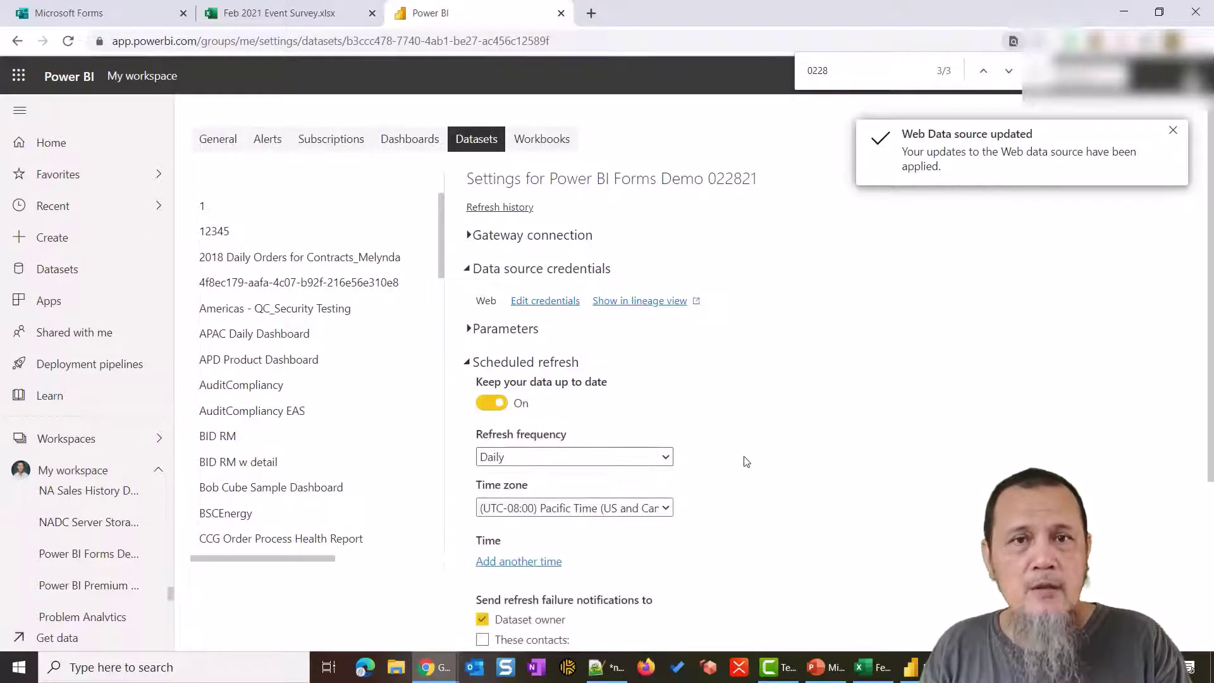
{"action": "scroll", "coordinate": [747, 462], "scroll_direction": "down", "scroll_amount": 3}
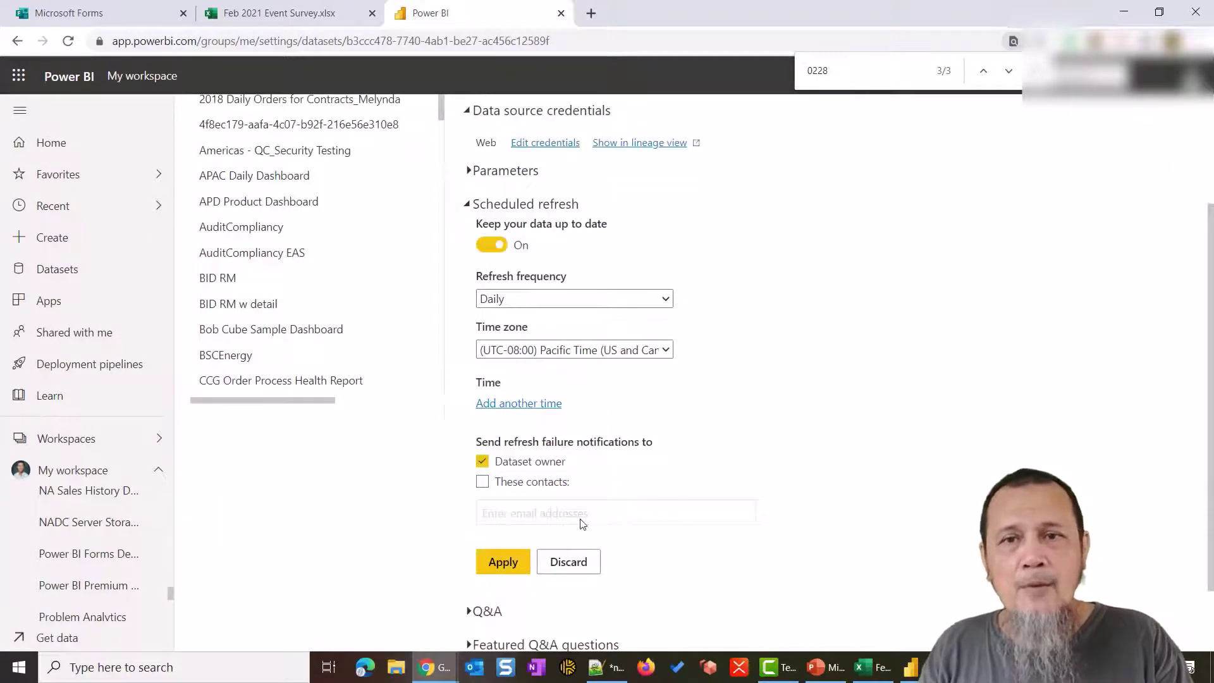
{"action": "left_click", "coordinate": [518, 405]}
{"action": "left_click", "coordinate": [507, 436]}
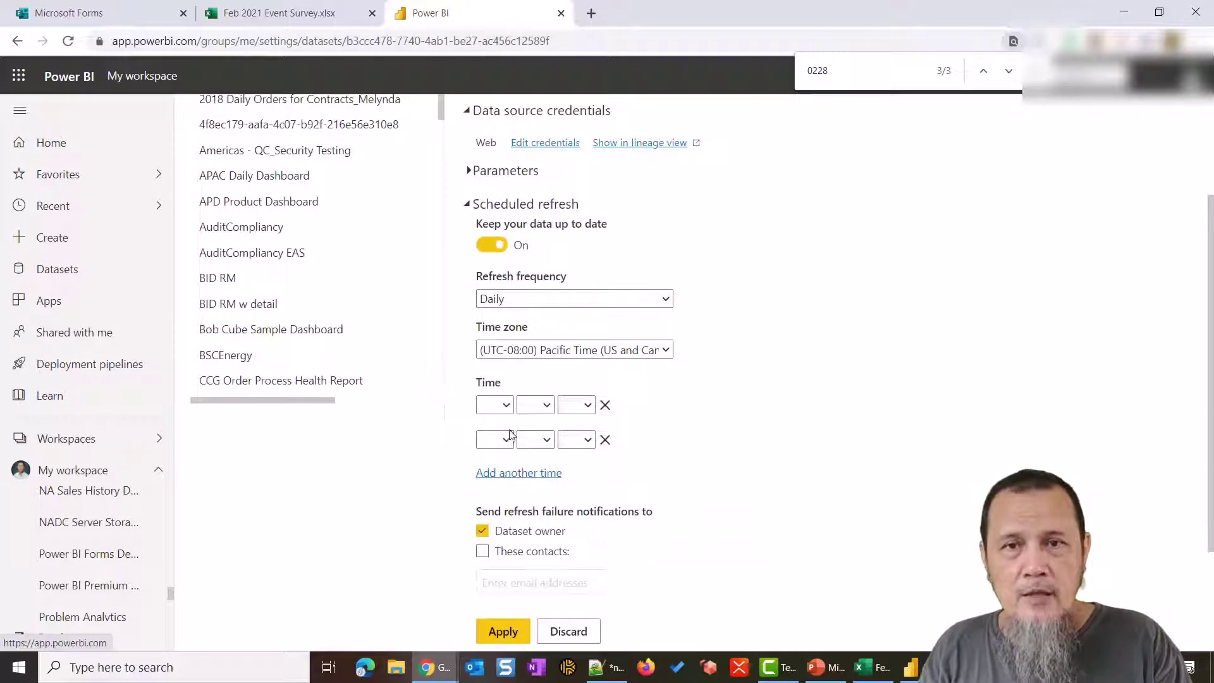
Set the first refresh time to 12:00 AM and the second to 9:00 PM
{"action": "left_click", "coordinate": [497, 408]}
{"action": "left_click", "coordinate": [496, 387]}
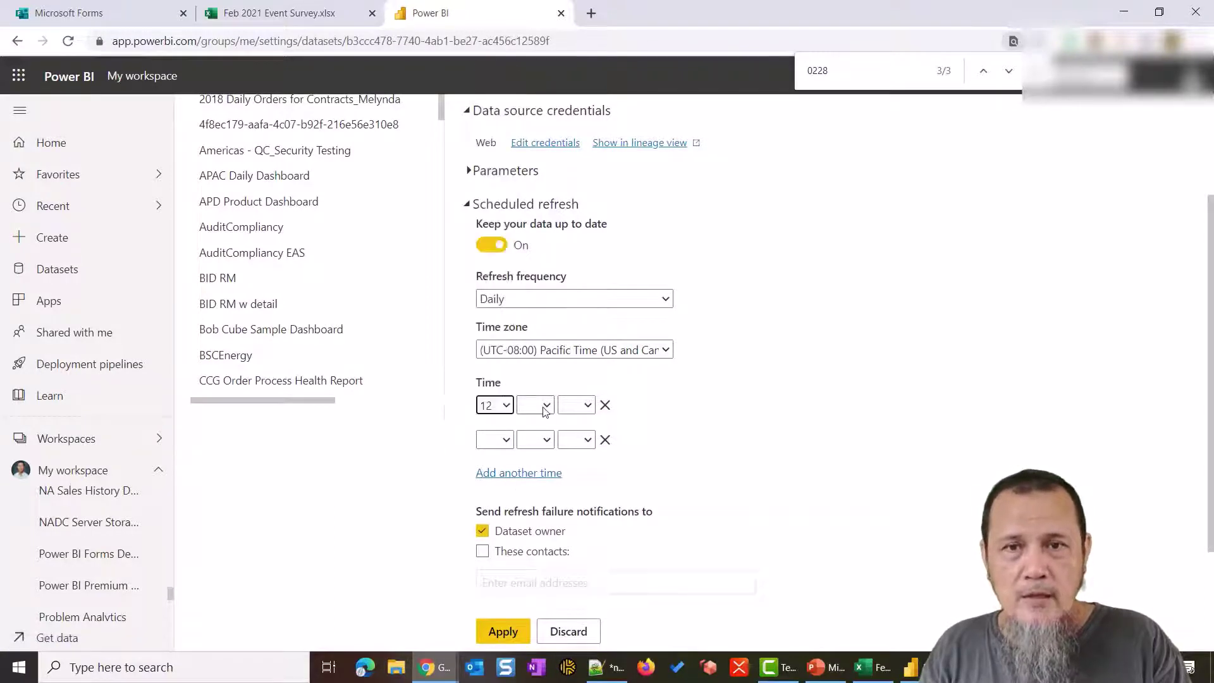
{"action": "left_click", "coordinate": [576, 404]}
{"action": "left_click", "coordinate": [569, 450]}
{"action": "left_click", "coordinate": [494, 405]}
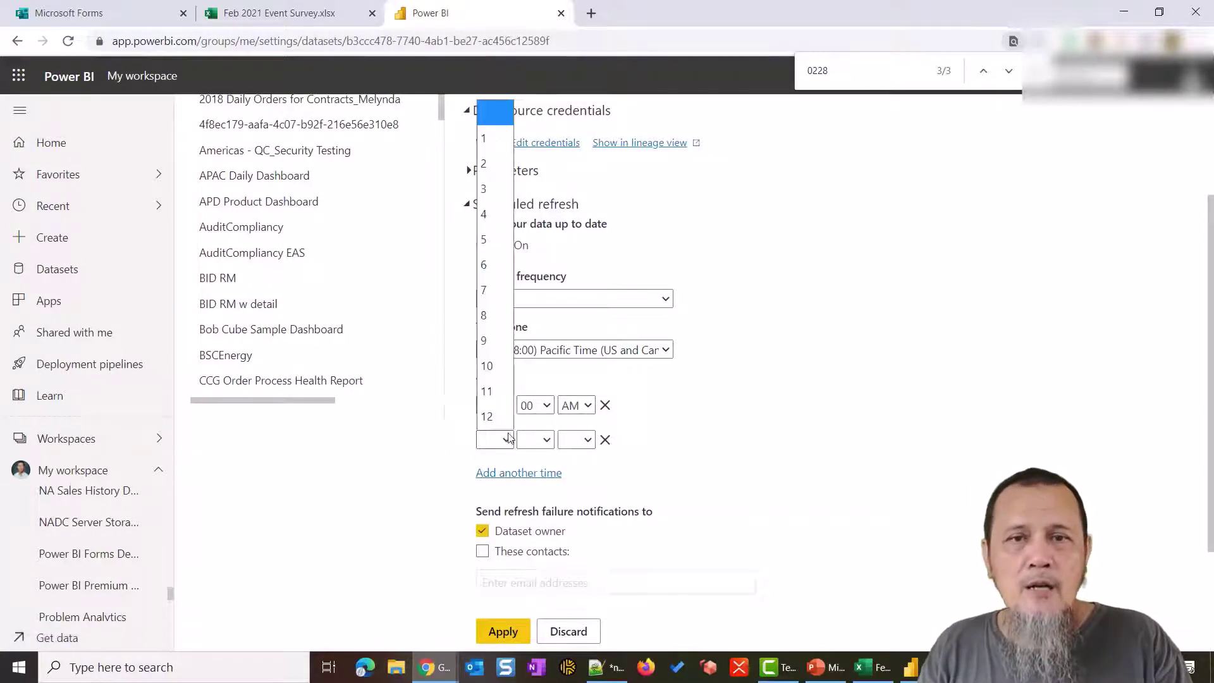
{"action": "left_click", "coordinate": [484, 341]}
{"action": "left_click", "coordinate": [535, 440]}
{"action": "left_click", "coordinate": [531, 487]}
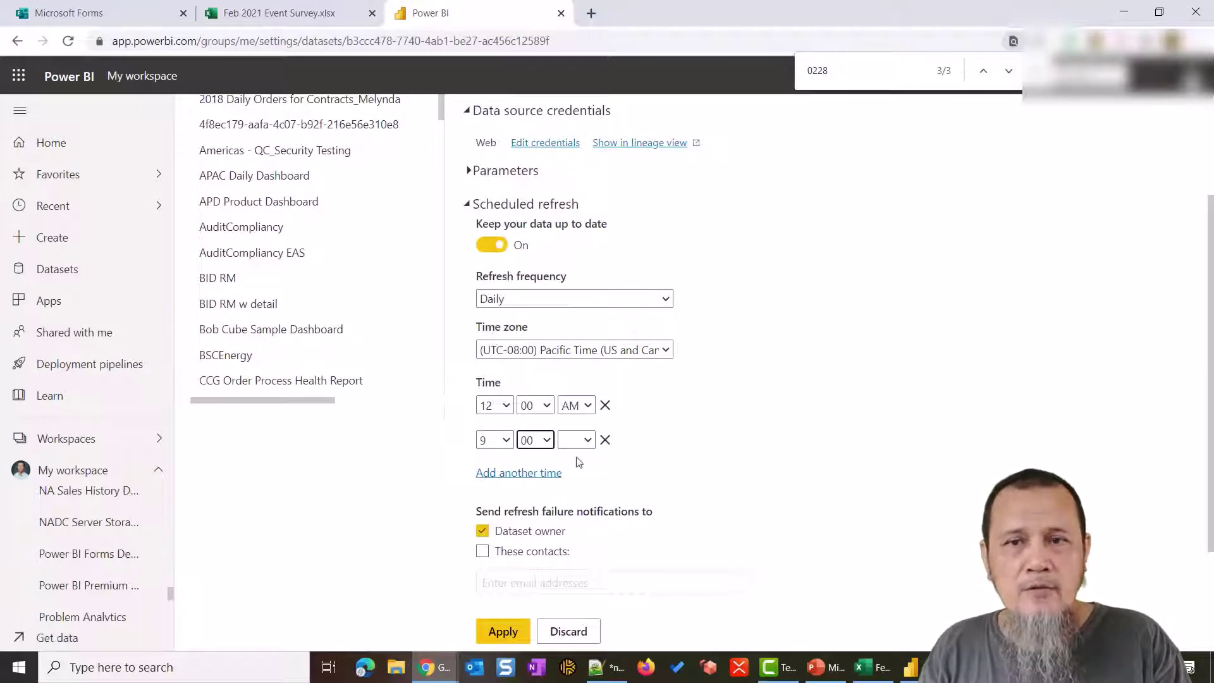
{"action": "left_click", "coordinate": [576, 439]}
{"action": "left_click", "coordinate": [573, 511]}
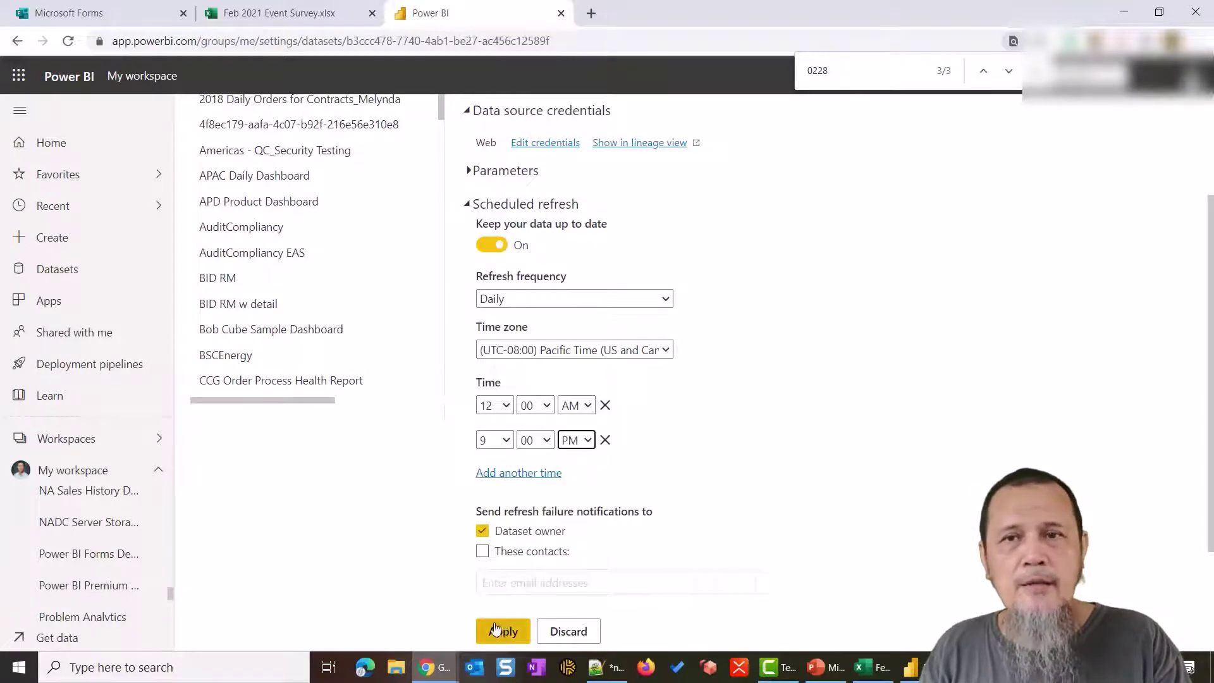